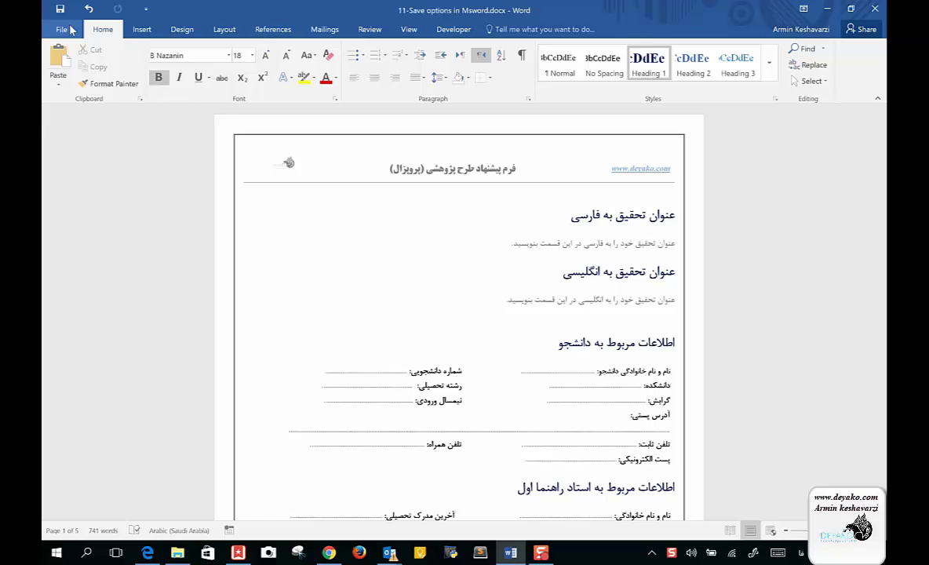
- Open the This PC Save As dialog for the proposal form in its current folder
click(64, 29)
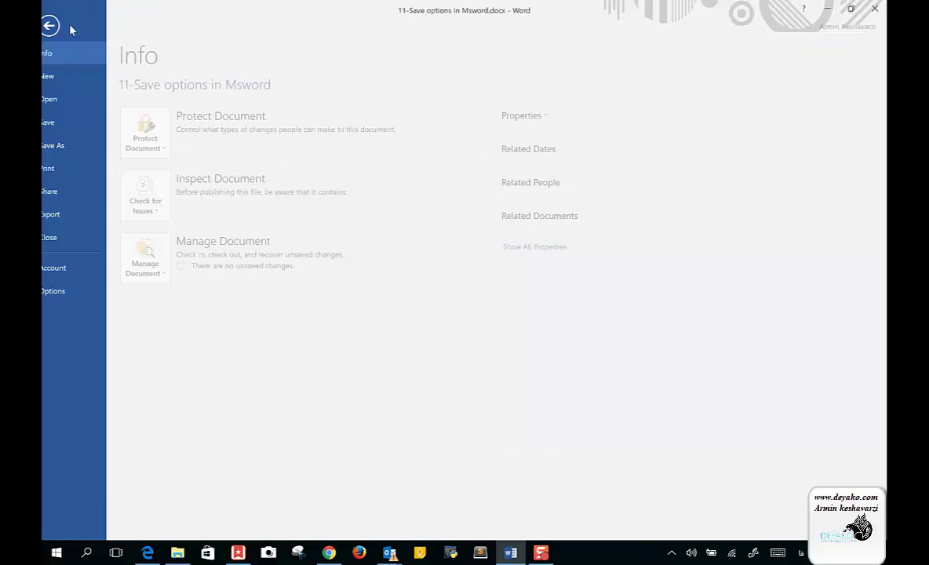
click(73, 144)
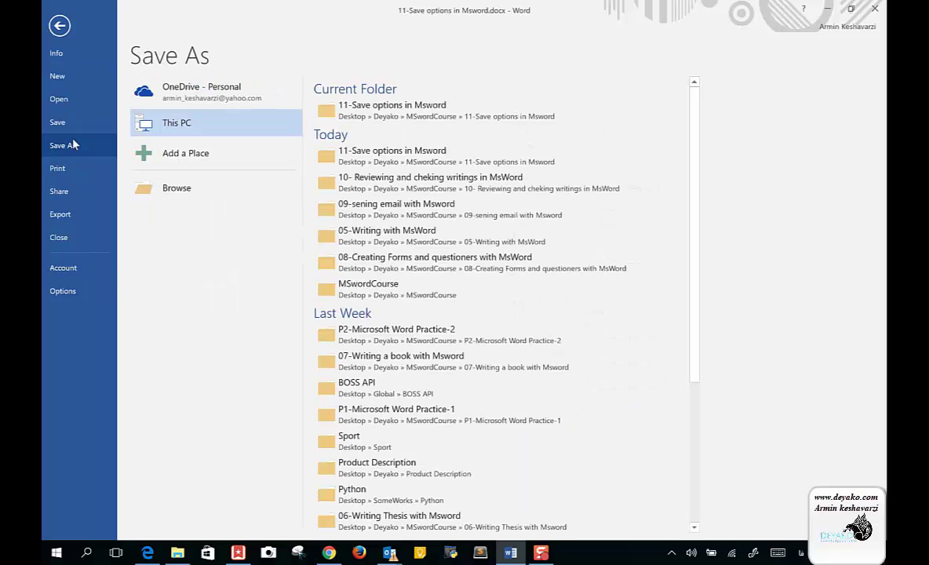
double_click(175, 117)
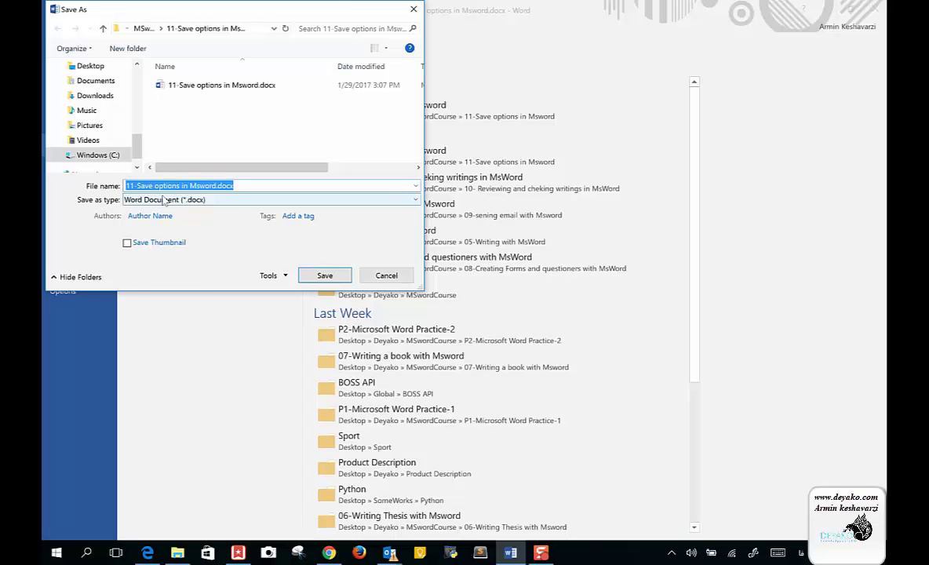
- Save the form as a Word Template (*.dotx) named '11-Save options in Msword.dotx'
click(165, 201)
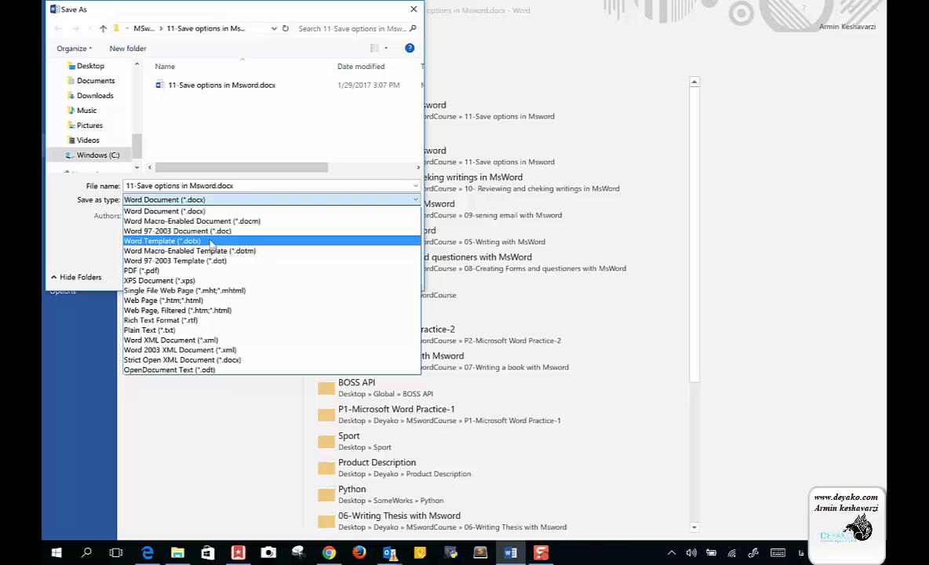
click(211, 244)
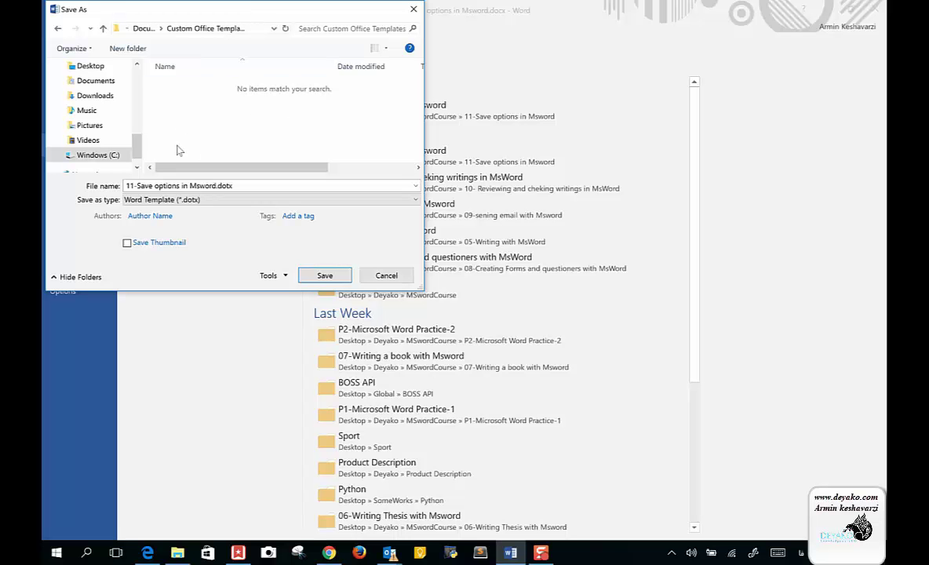
click(324, 276)
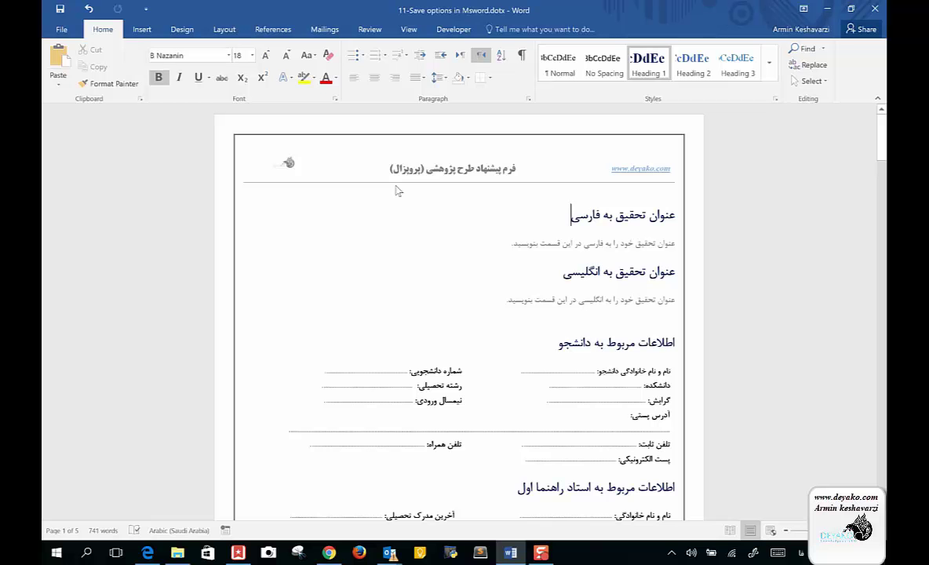
- Search 'word' in the taskbar search, switching to the English keyboard, and launch Word 2016
click(86, 553)
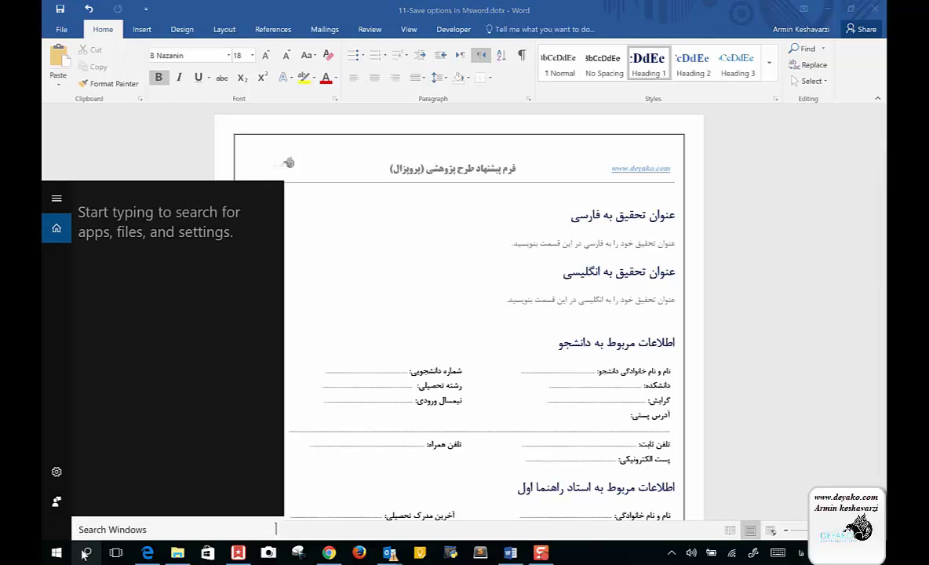
text(صخقی)
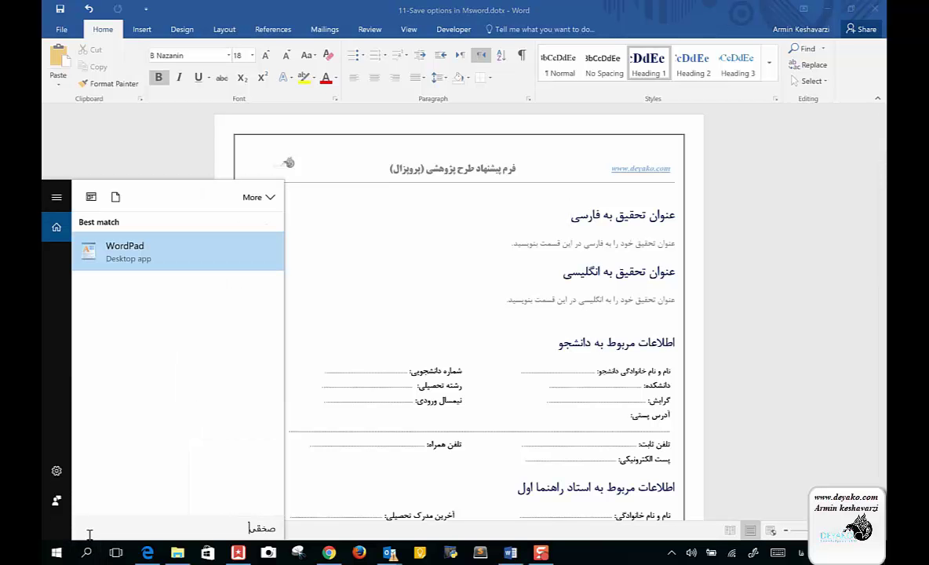
key(BackSpace)
key(BackSpace)
key(BackSpace)
key(alt+shift)
text(wo)
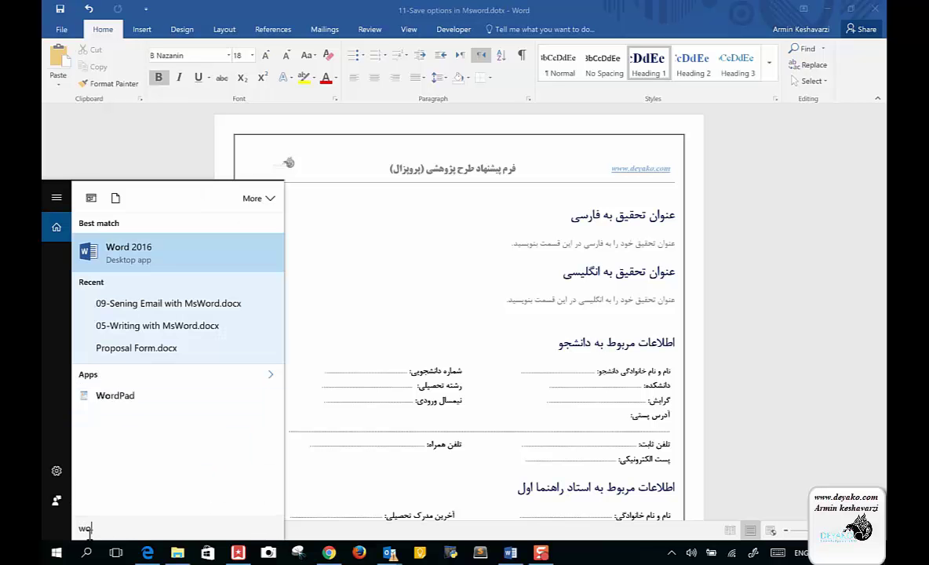
text(rd)
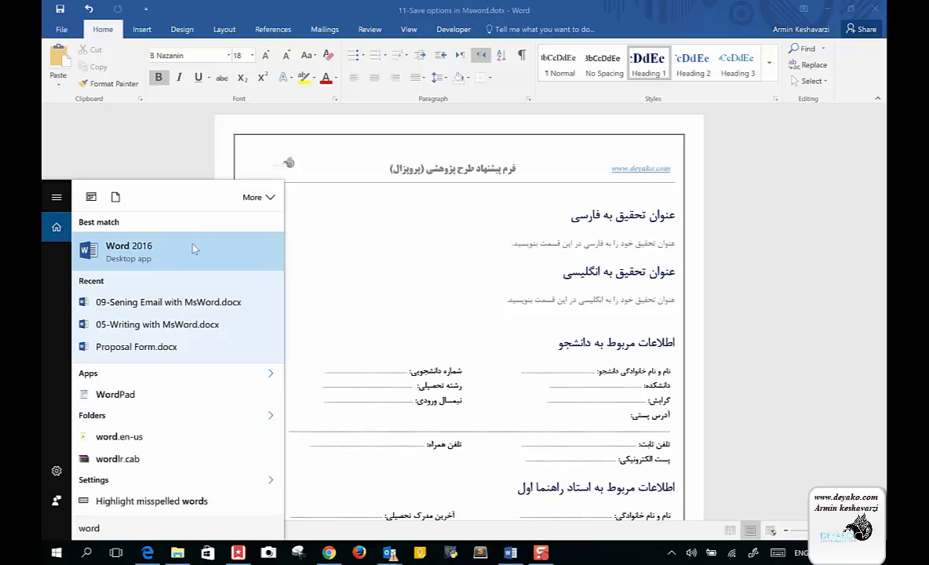
click(194, 249)
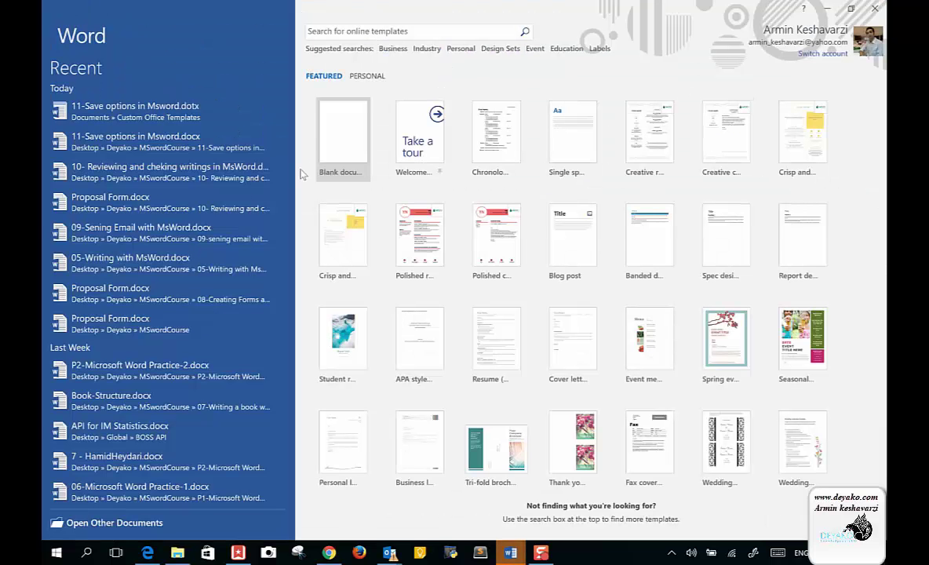
- Create a new document from the PERSONAL template '11-Save options in Msword'
click(466, 51)
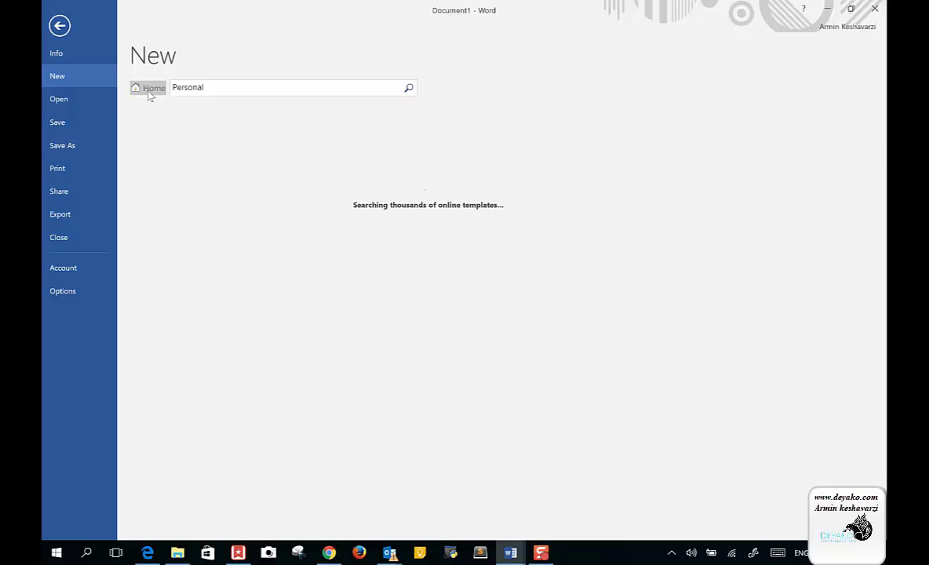
click(148, 89)
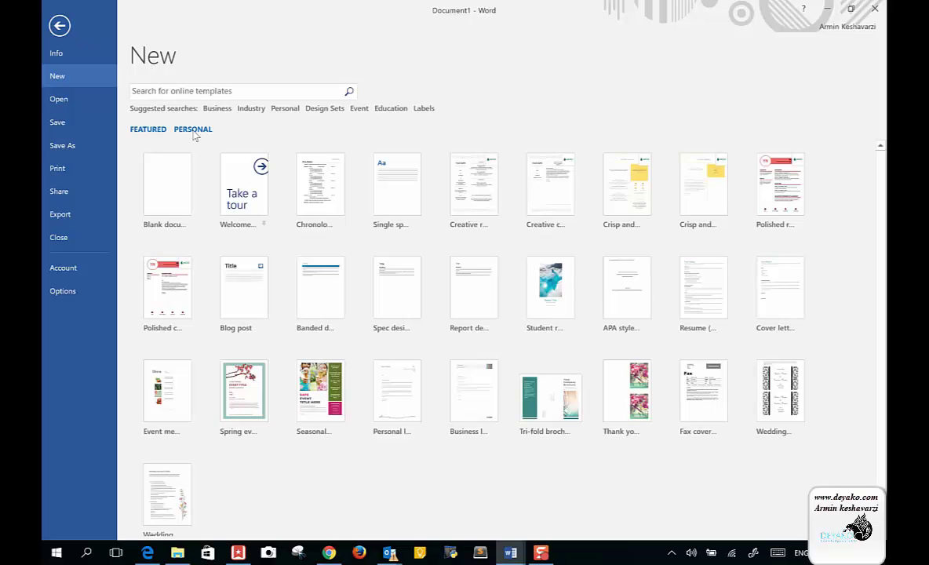
click(193, 132)
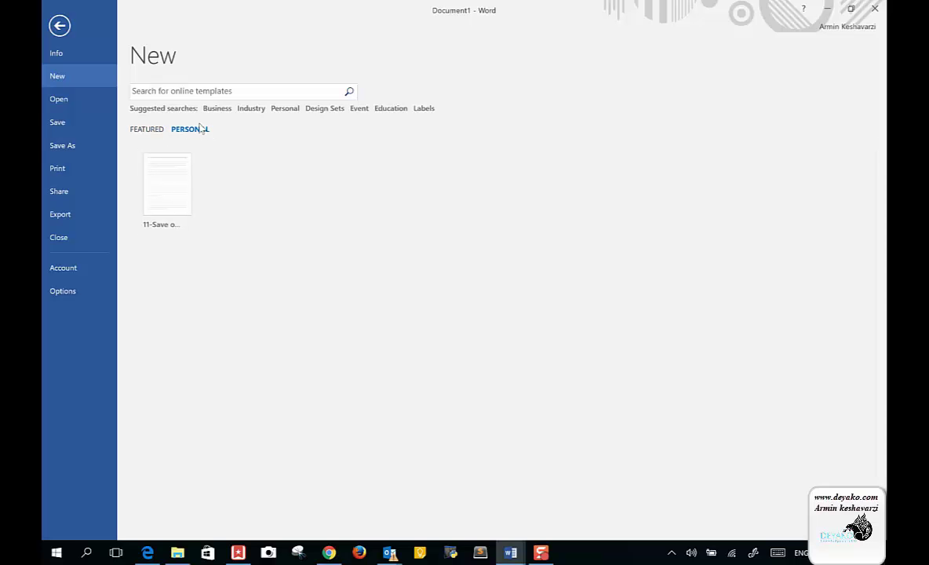
click(174, 193)
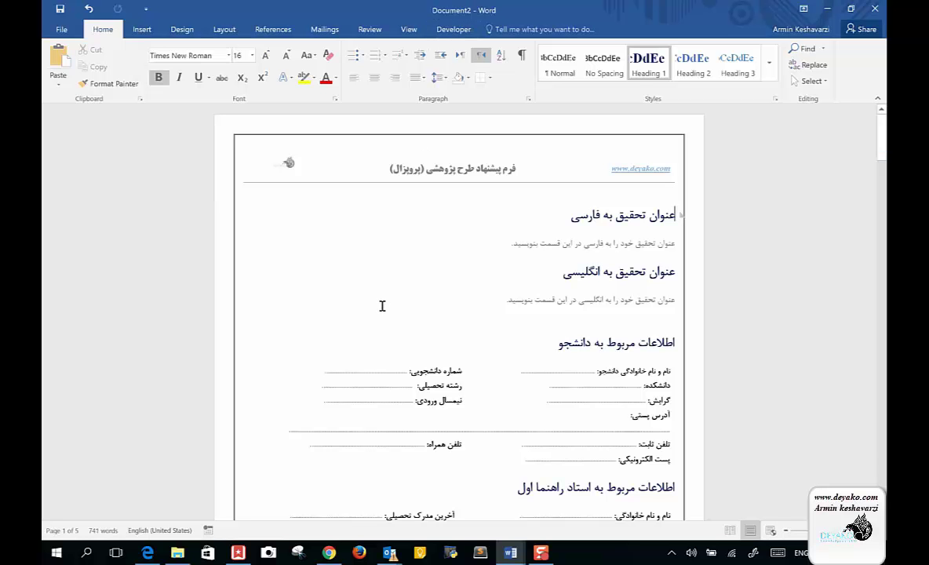
- Type sample text into the Persian title, English title and student-name fields, then save the document
click(634, 272)
click(627, 245)
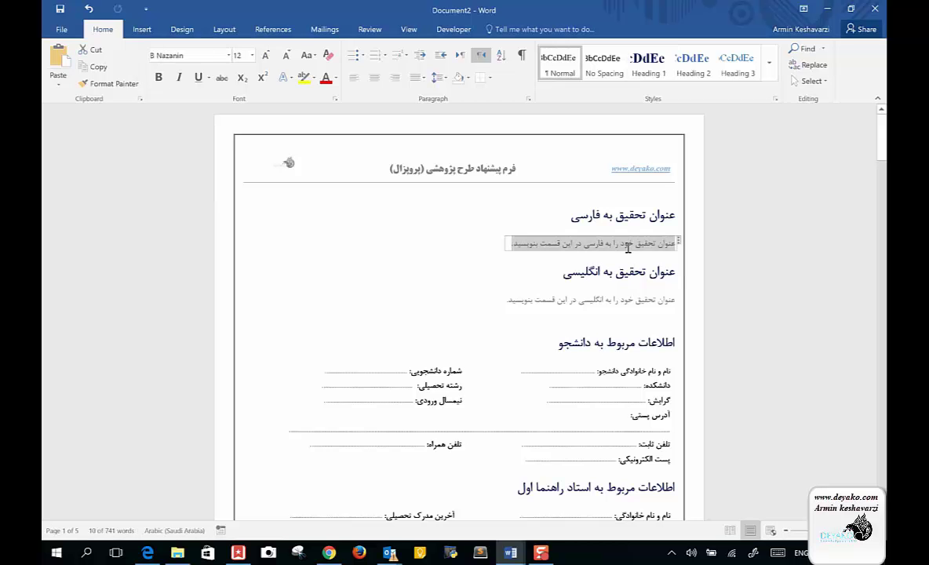
text(sdfdfdsfdsfdsf)
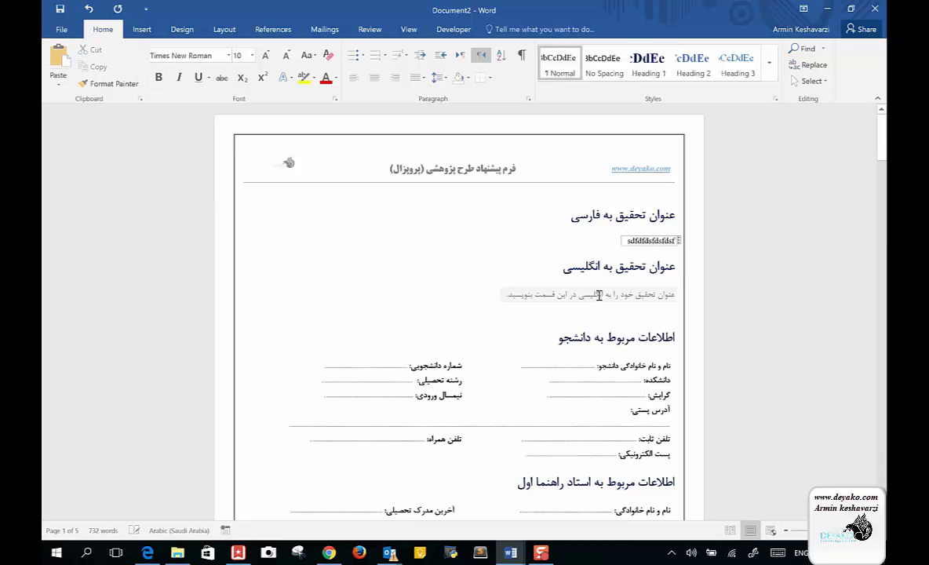
click(550, 294)
text(dfdafsdfsdf)
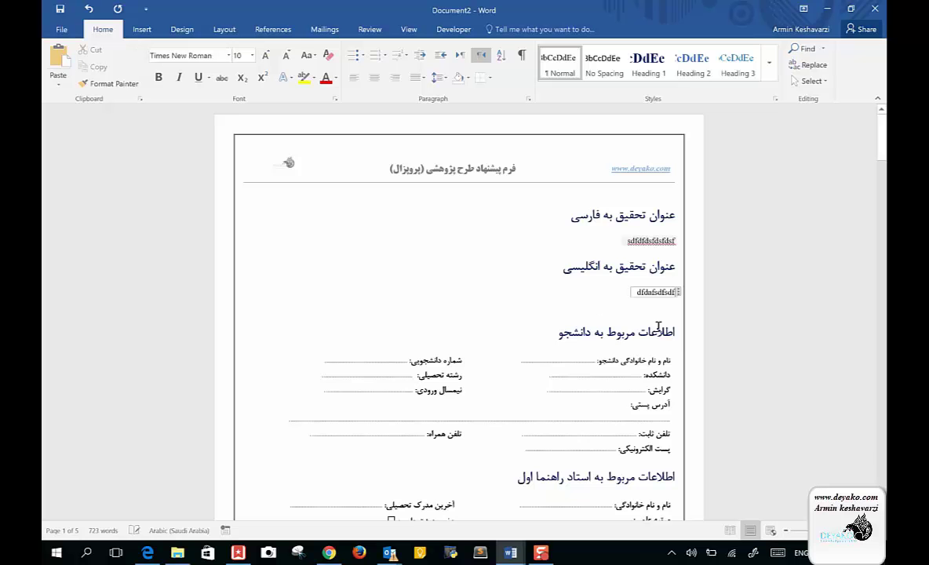
click(541, 358)
text(sdfdsfdsfdsfdfdsf)
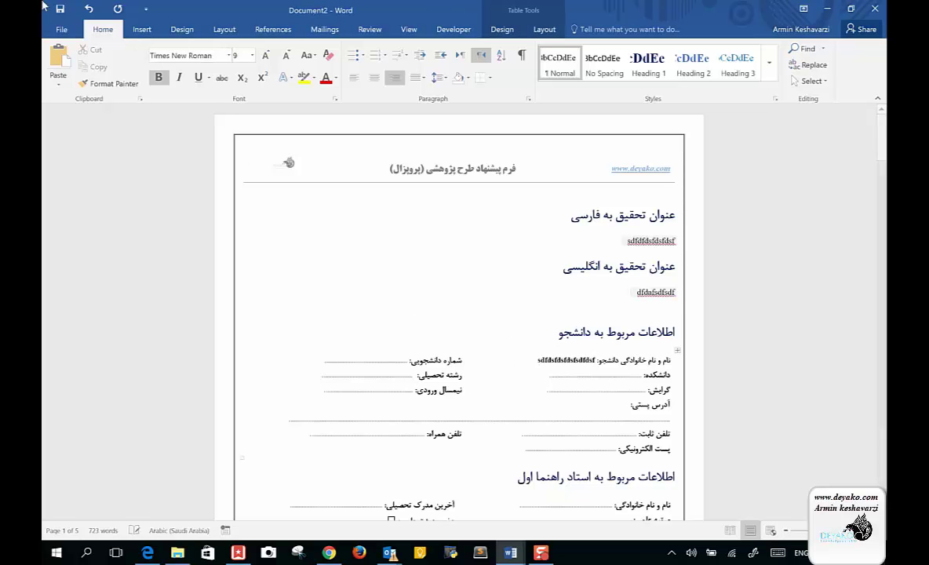
key(alt+shift)
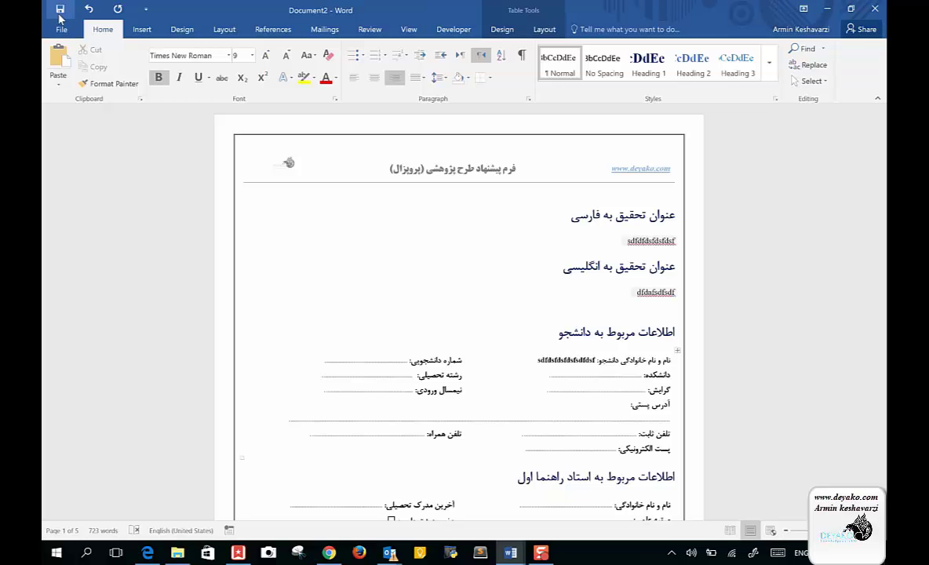
click(60, 10)
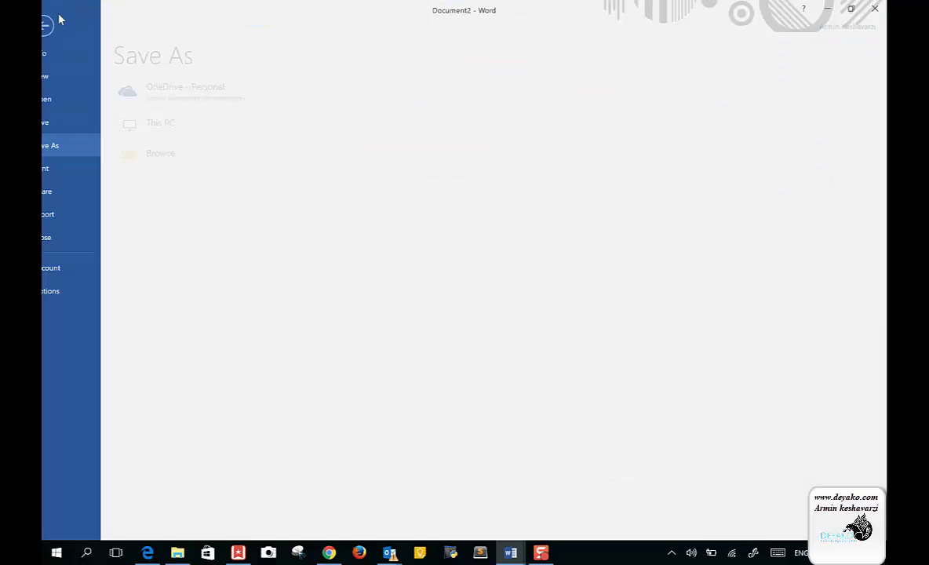
- In the Save As dialog, browse to Desktop > Deyako > MSwordCourse > 11-Save options in Msword
double_click(165, 124)
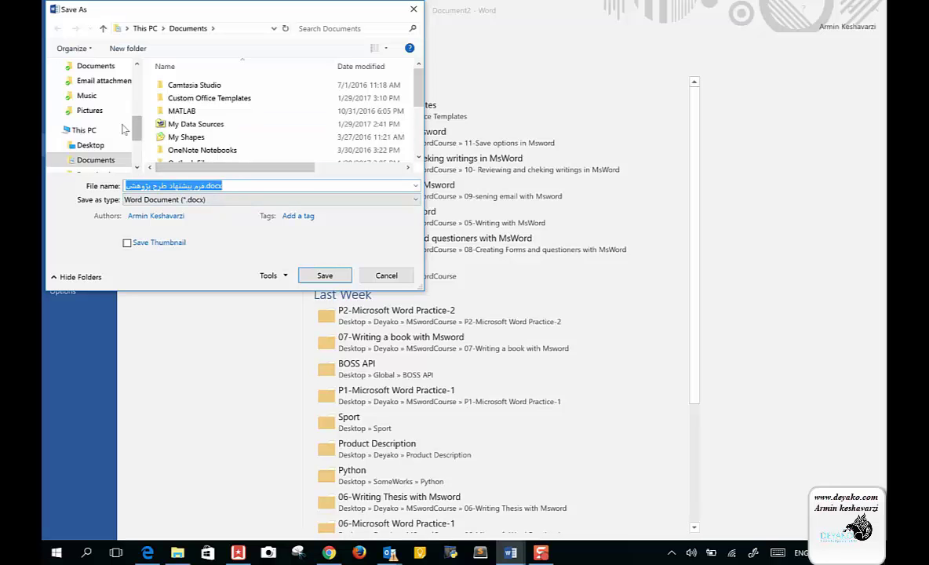
click(116, 147)
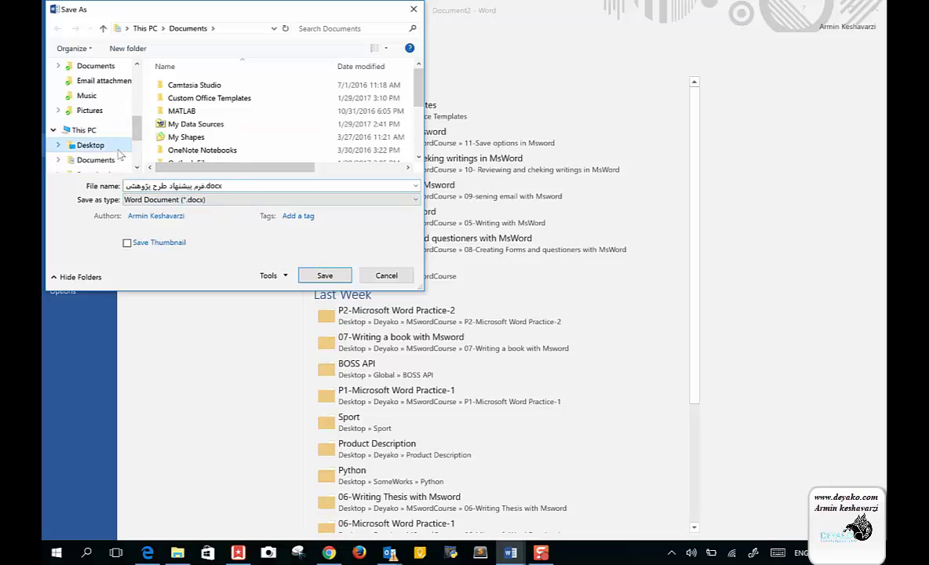
double_click(345, 115)
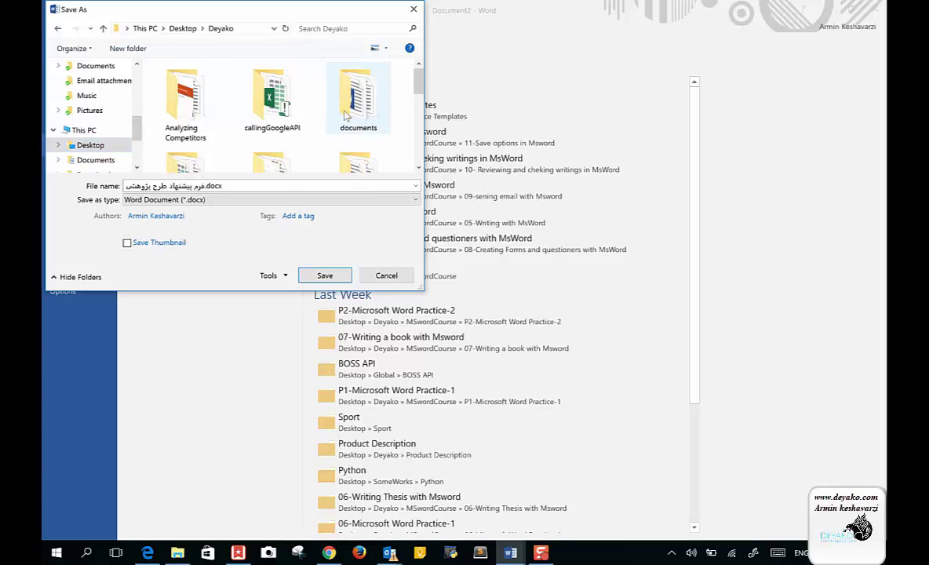
scroll(208, 114, down, 2)
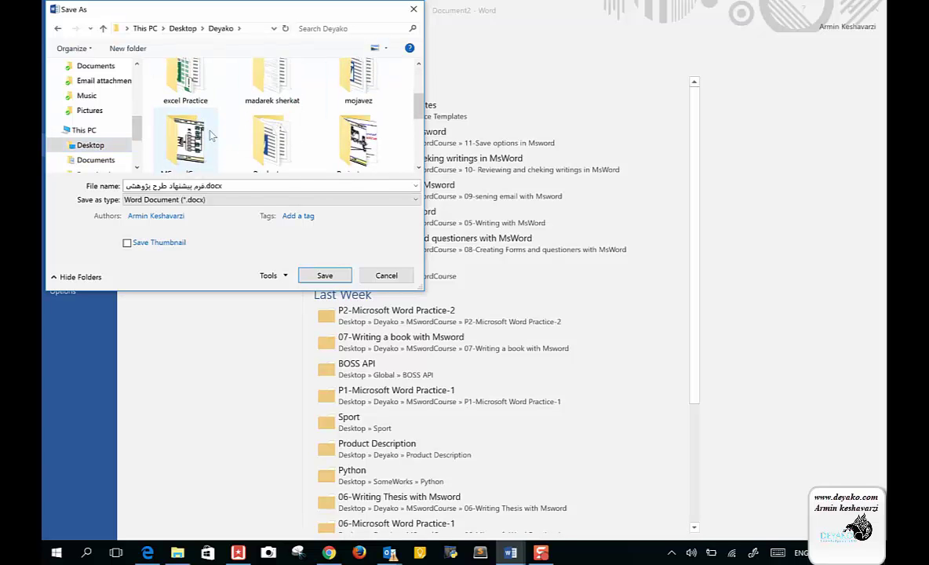
scroll(210, 136, down, 1)
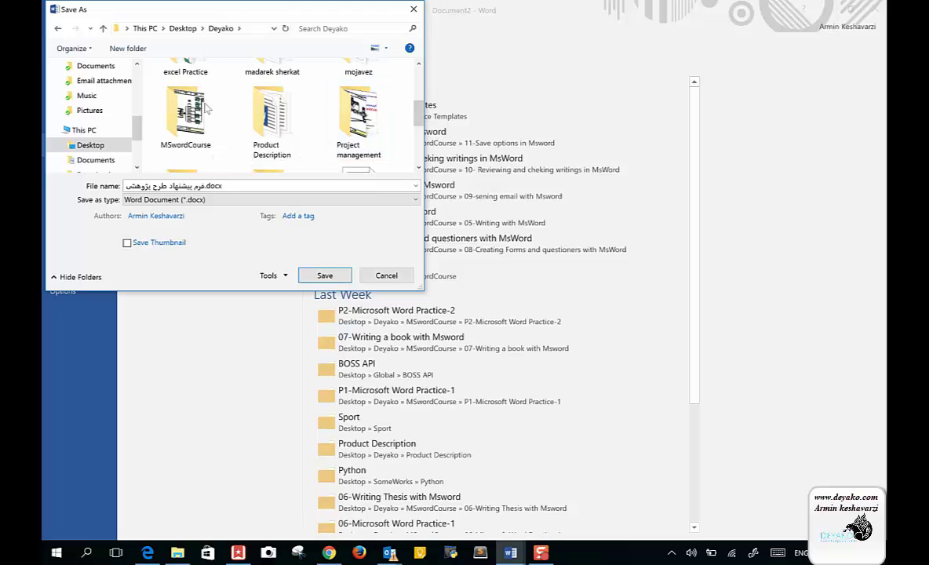
click(192, 111)
double_click(192, 111)
scroll(243, 138, down, 1)
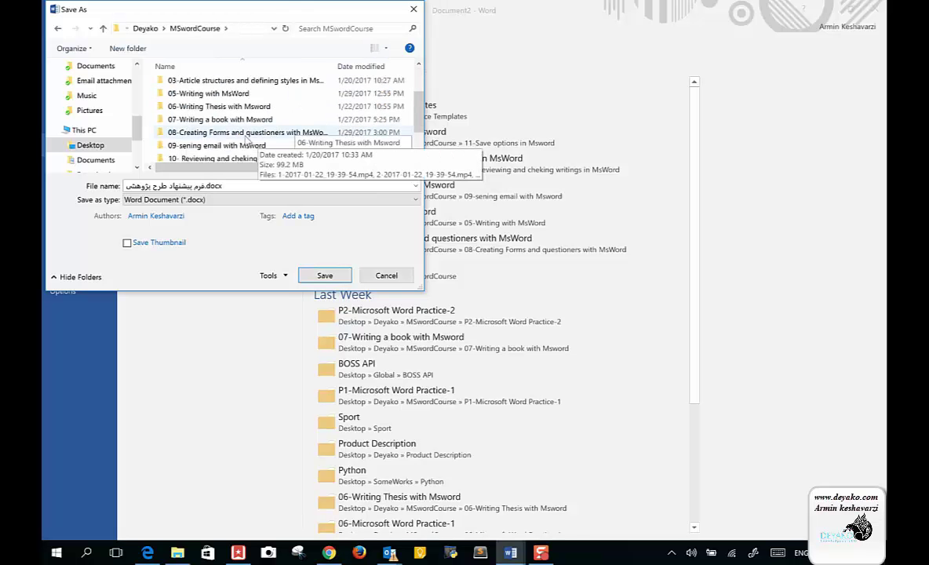
scroll(243, 138, down, 1)
click(228, 116)
double_click(228, 116)
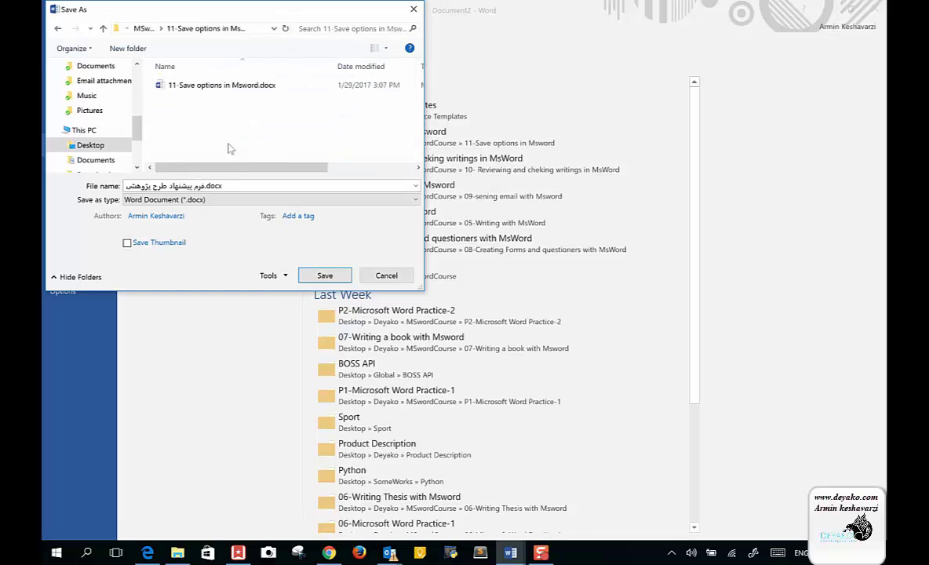
- Replace the file name and save the form as armin.docx
double_click(157, 186)
click(148, 187)
drag(127, 187, 204, 185)
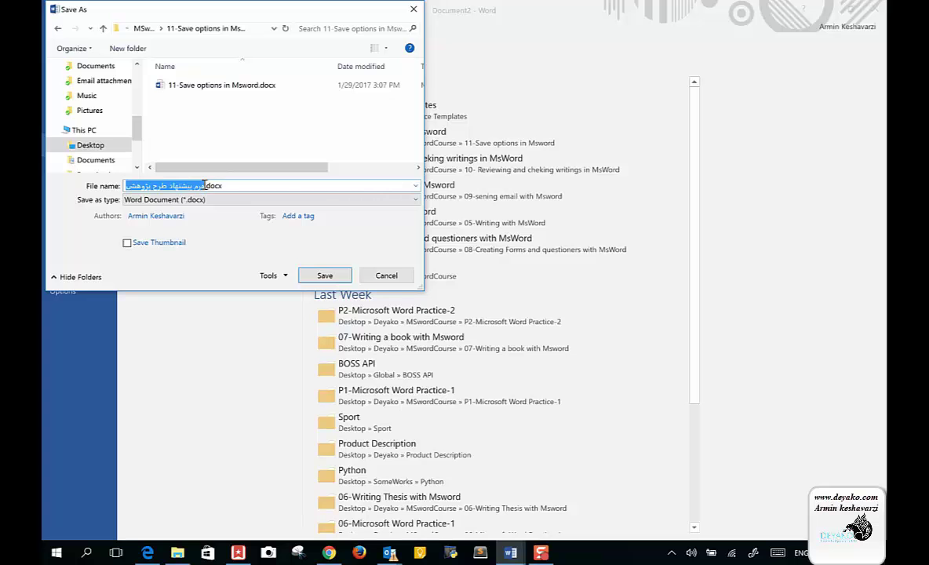
key(alt+shift)
text(ش)
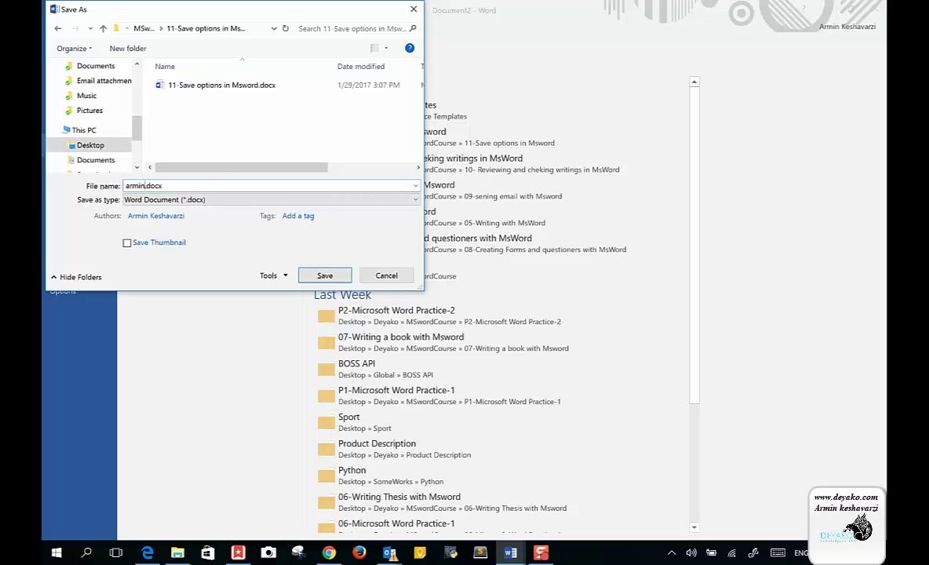
click(325, 275)
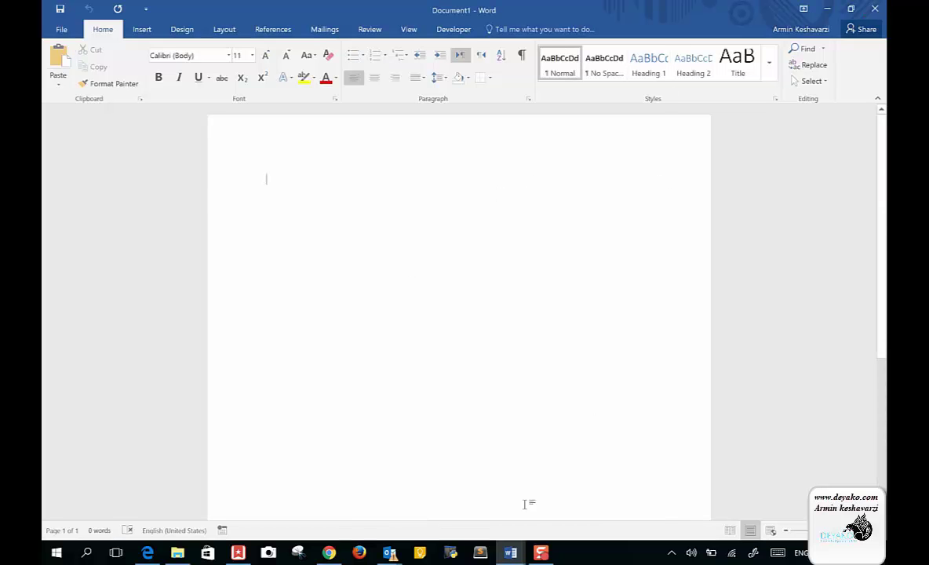
- From the template window, create Document3 from the personal '11-Save options in Msword' template
click(510, 552)
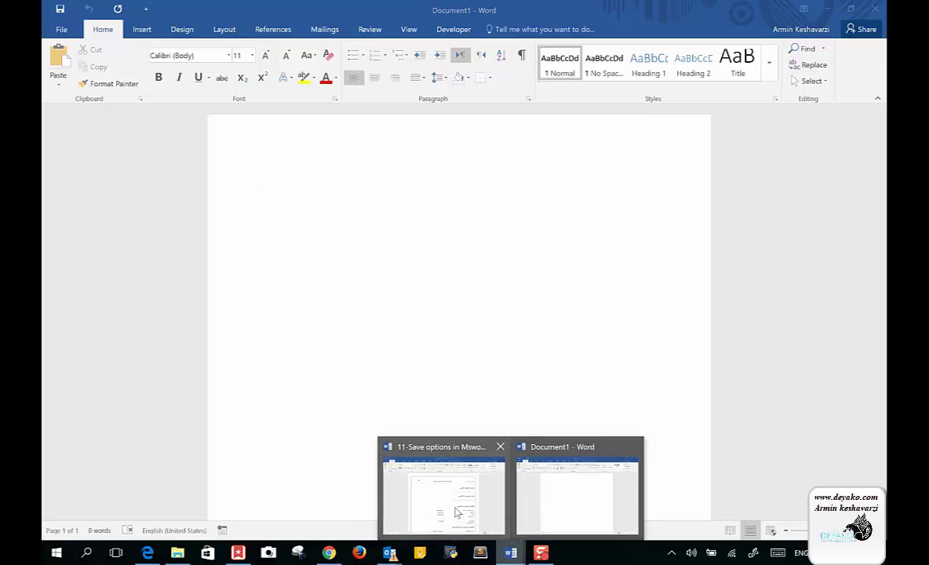
click(457, 511)
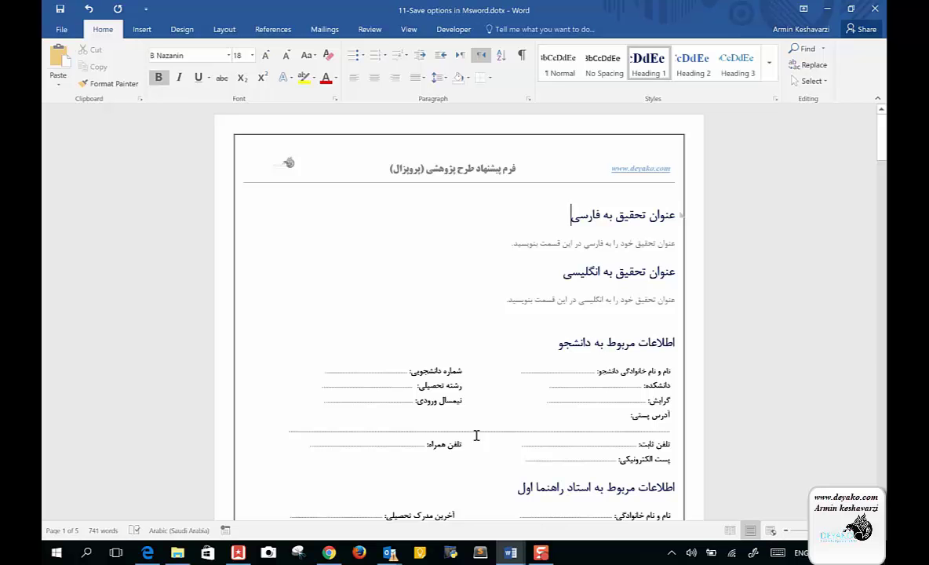
mouse_move(517, 557)
click(65, 30)
click(63, 76)
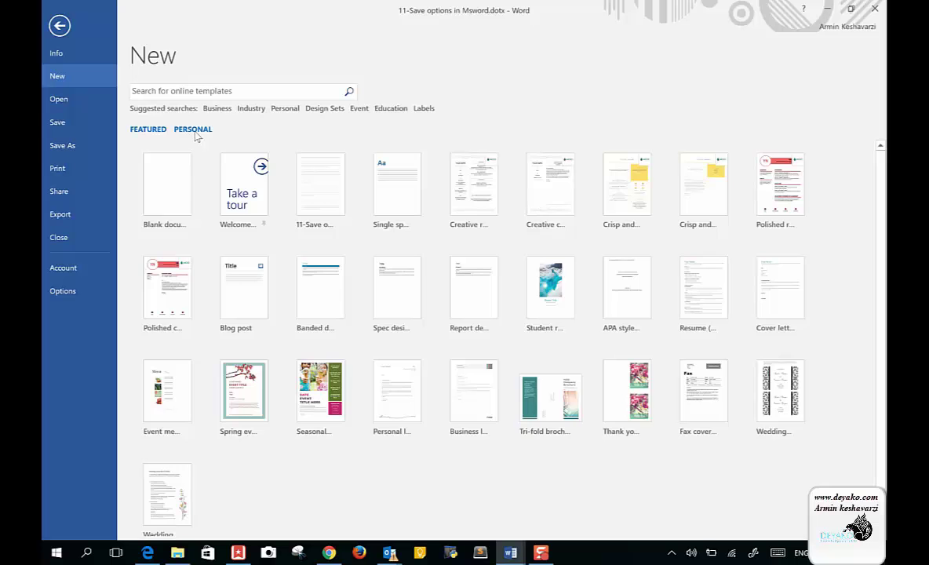
click(194, 130)
click(160, 204)
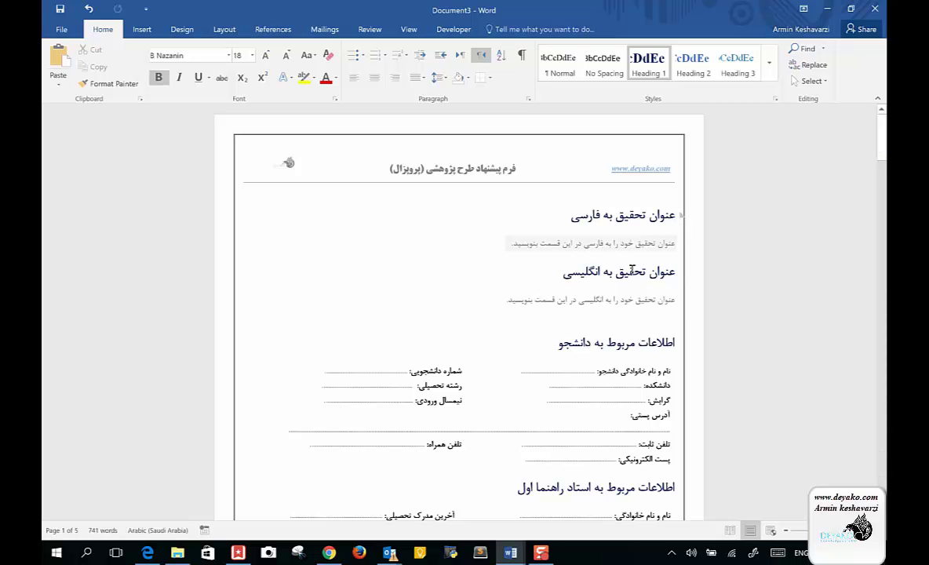
- Enter 'sds' as the Persian title, 'sdsdsds' as student name and 'sdsdsd' as student number
click(648, 247)
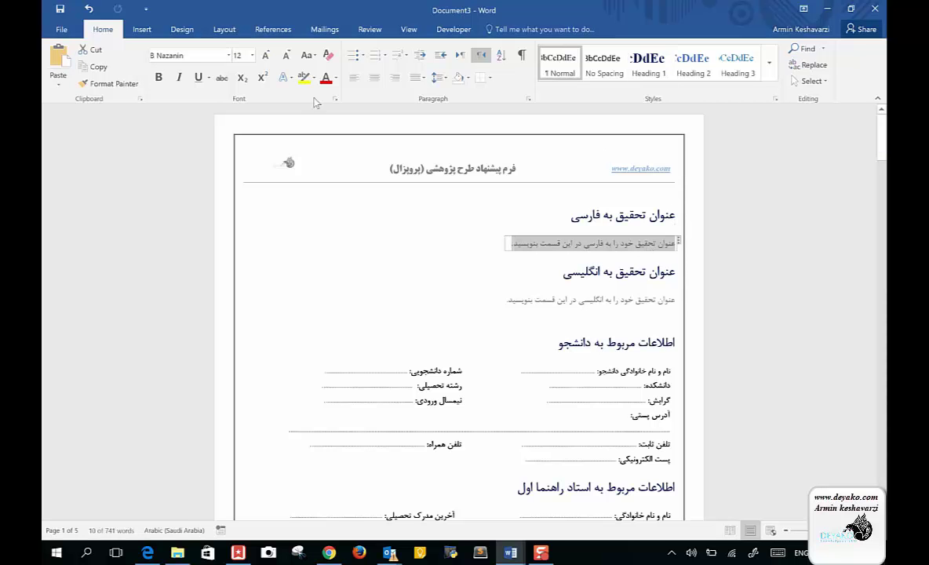
text(sds)
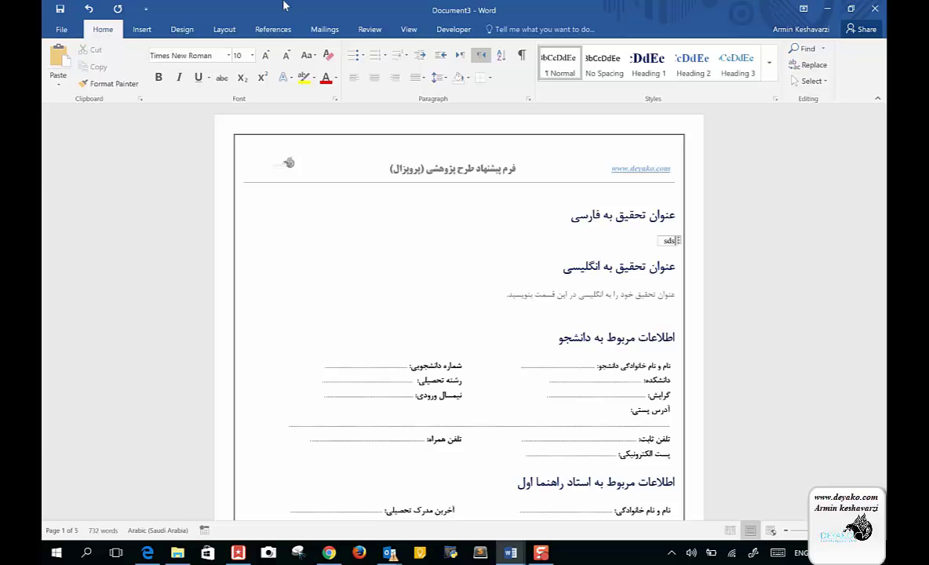
click(549, 363)
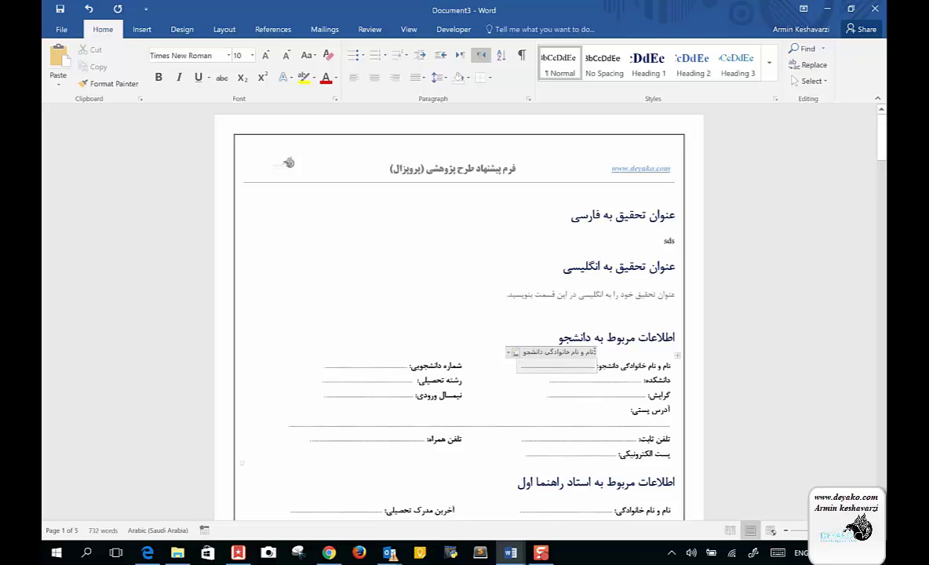
text(sdsdsds)
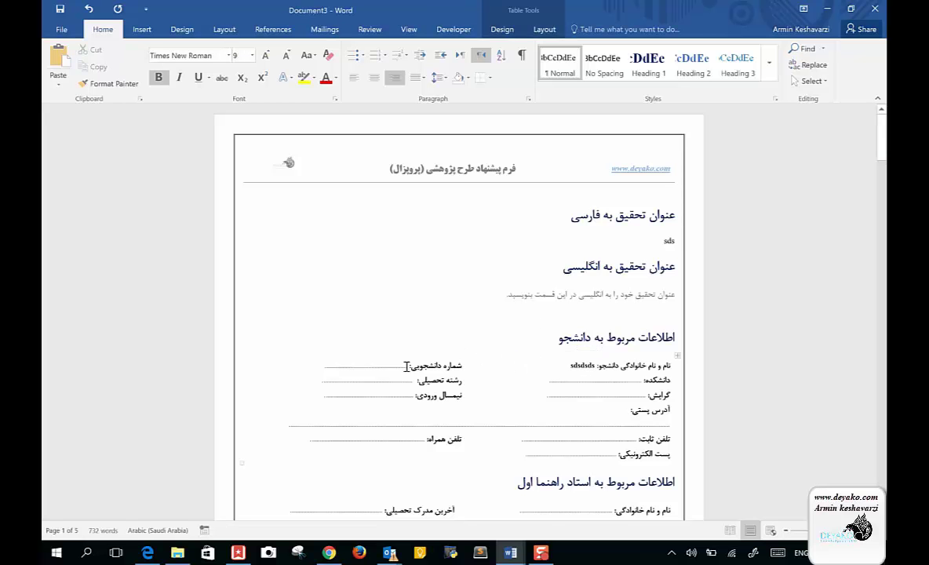
click(400, 365)
text(sdsdsd)
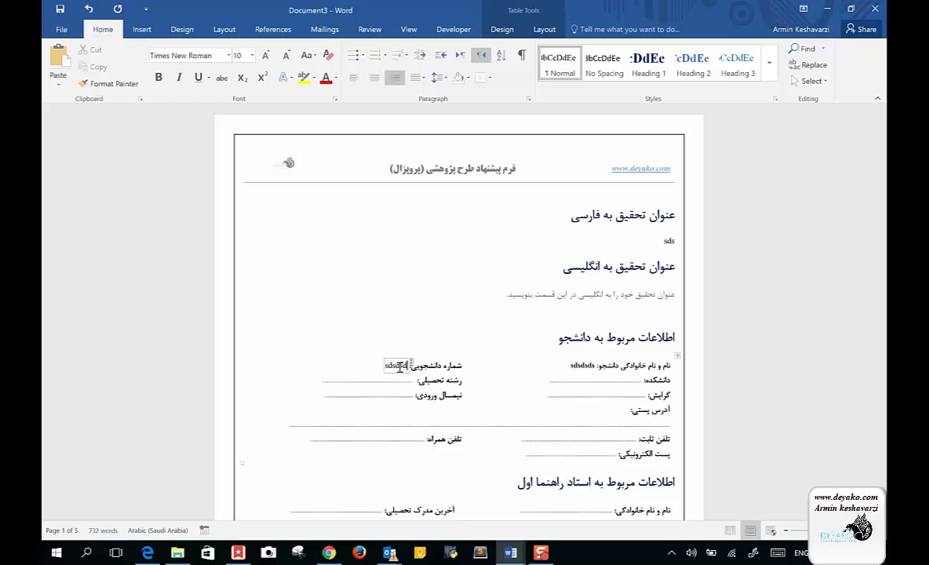
- Save Document3 as 'فرم پیشنهاد طرح پژوهشی.docx' in Desktop > Deyako > MSwordCourse > 11-Save options in Msword
click(63, 13)
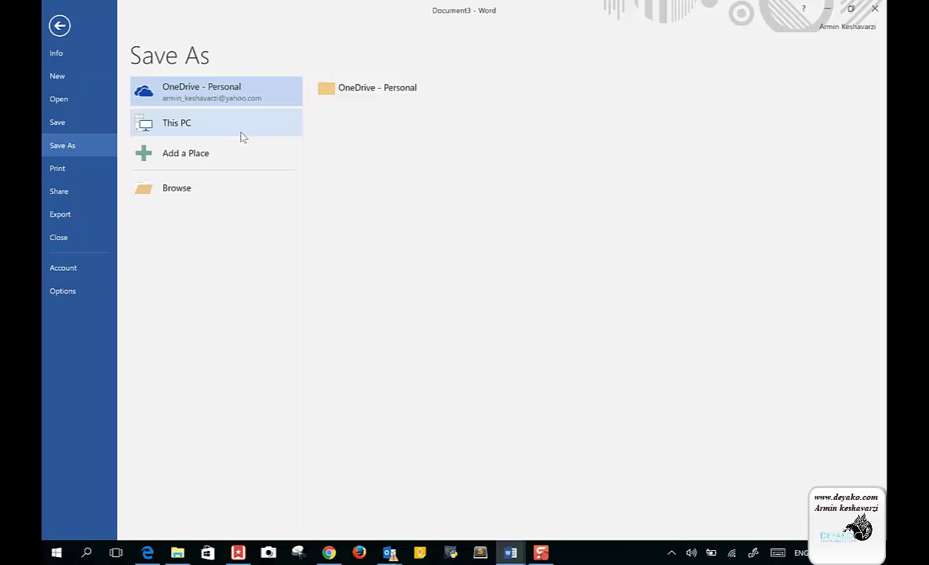
click(241, 136)
click(241, 136)
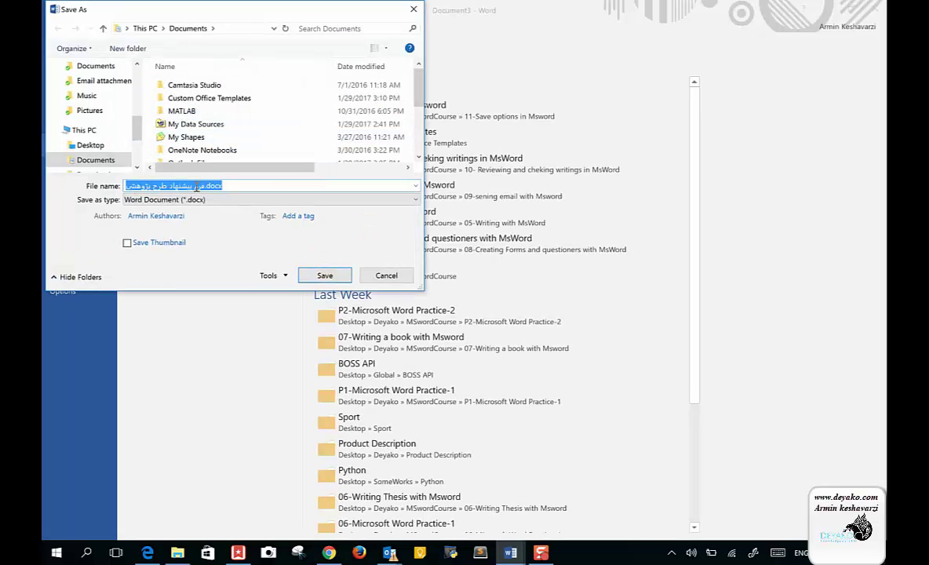
click(100, 149)
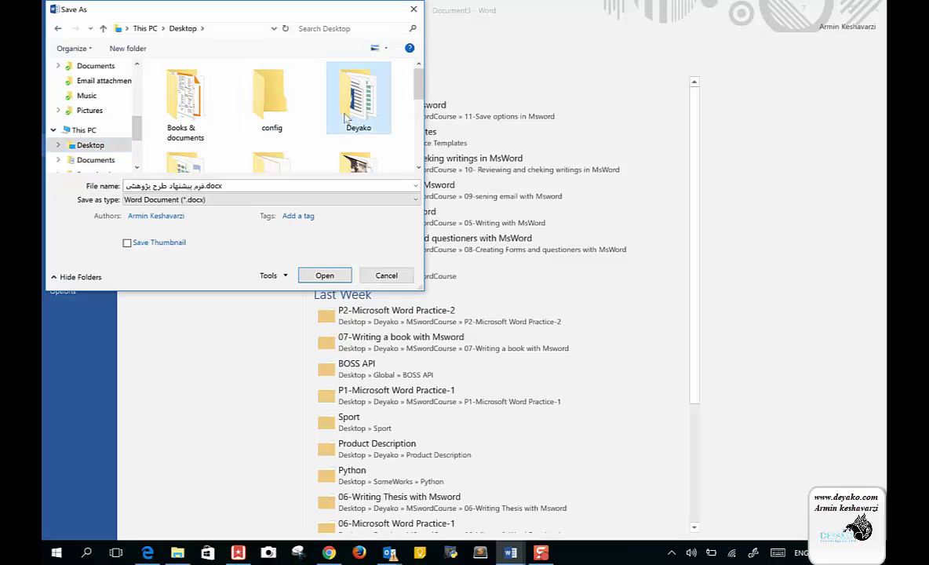
double_click(345, 118)
scroll(345, 117, down, 3)
double_click(173, 122)
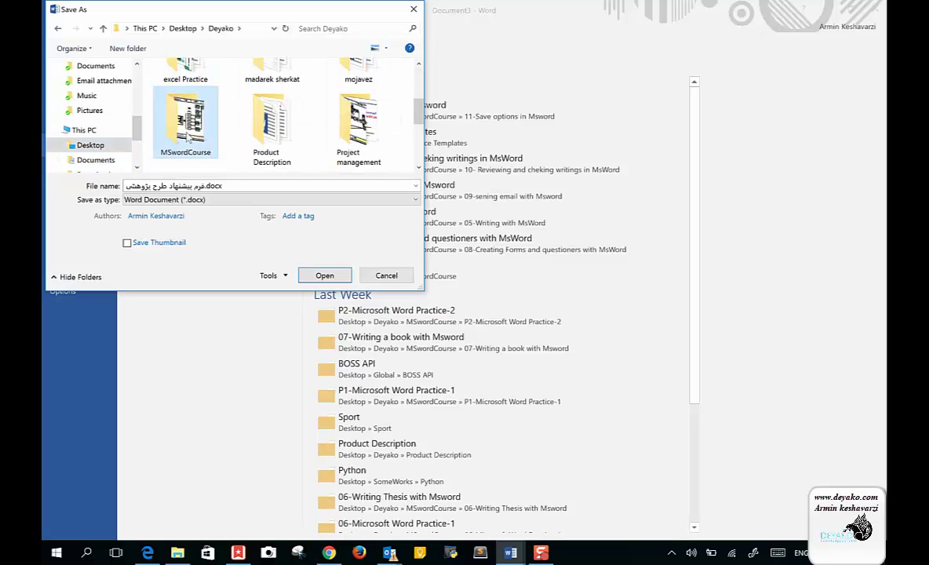
scroll(290, 131, down, 3)
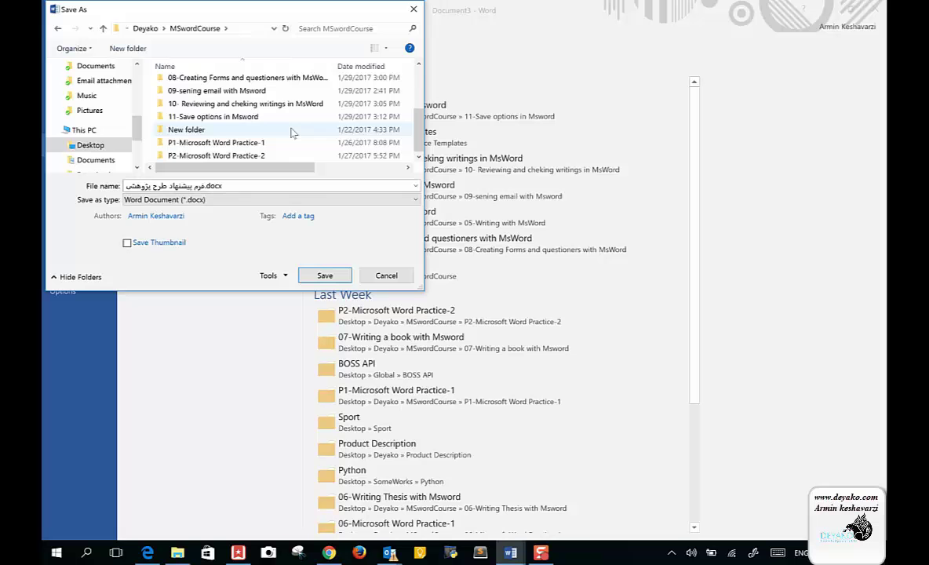
double_click(229, 117)
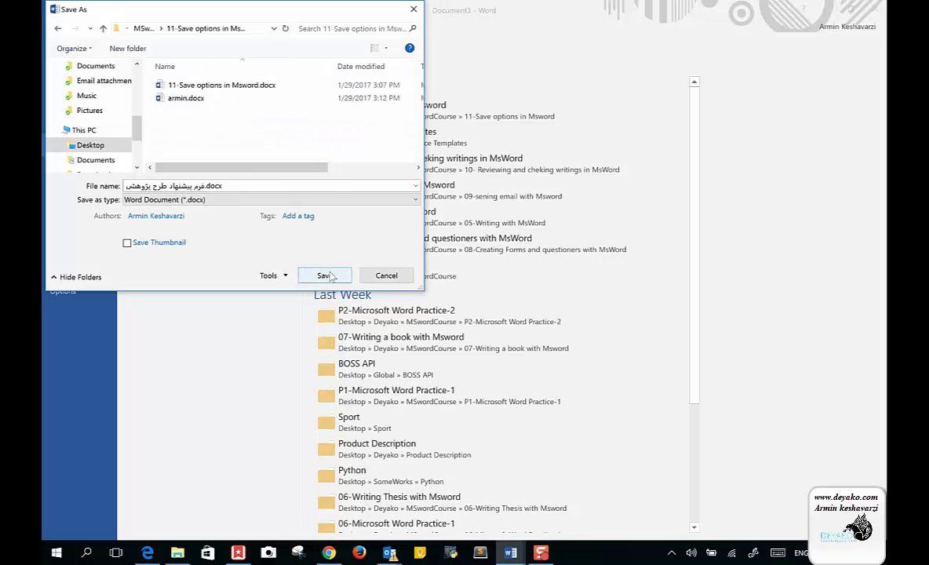
click(338, 275)
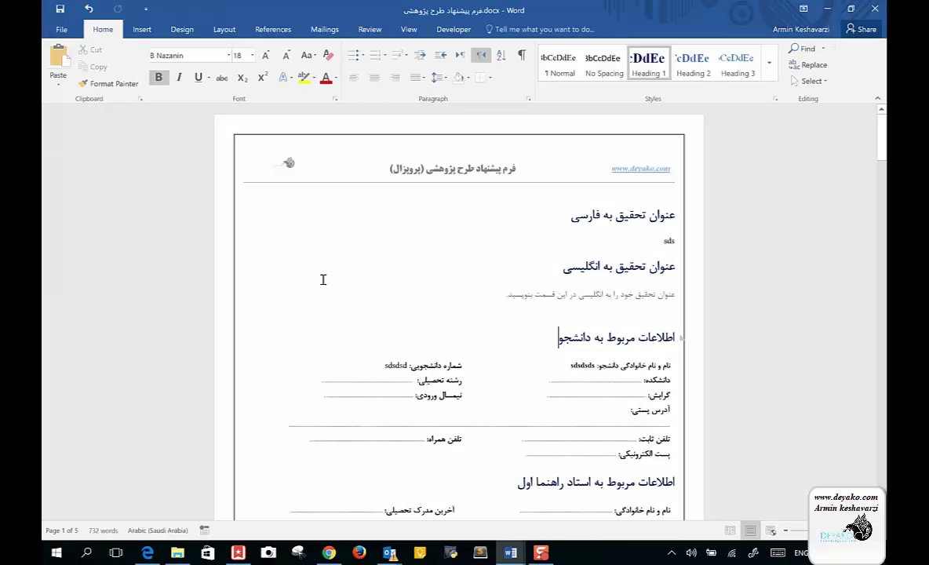
- In File Explorer, delete the original 11-Save options in Msword.docx, keeping armin.docx and the Persian-titled file
click(177, 552)
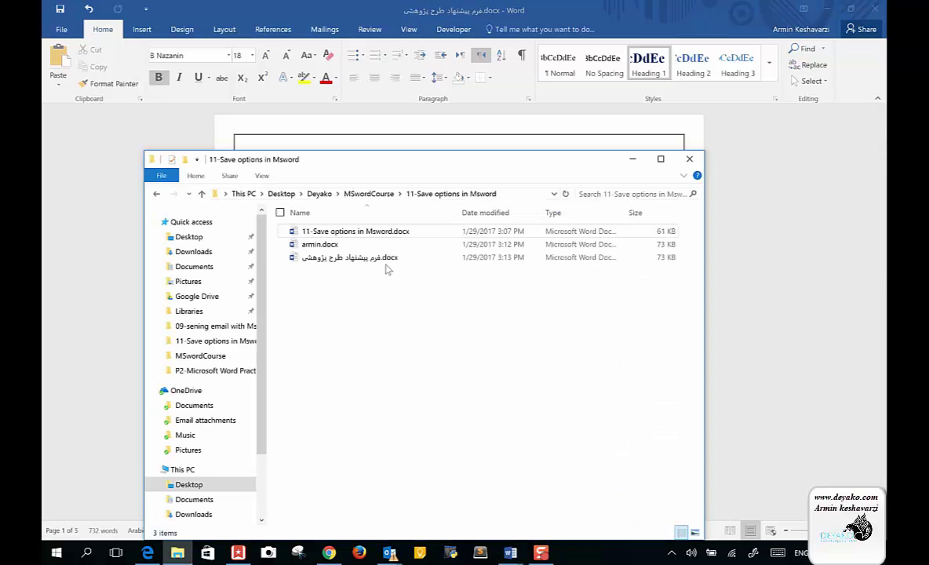
click(306, 244)
click(306, 261)
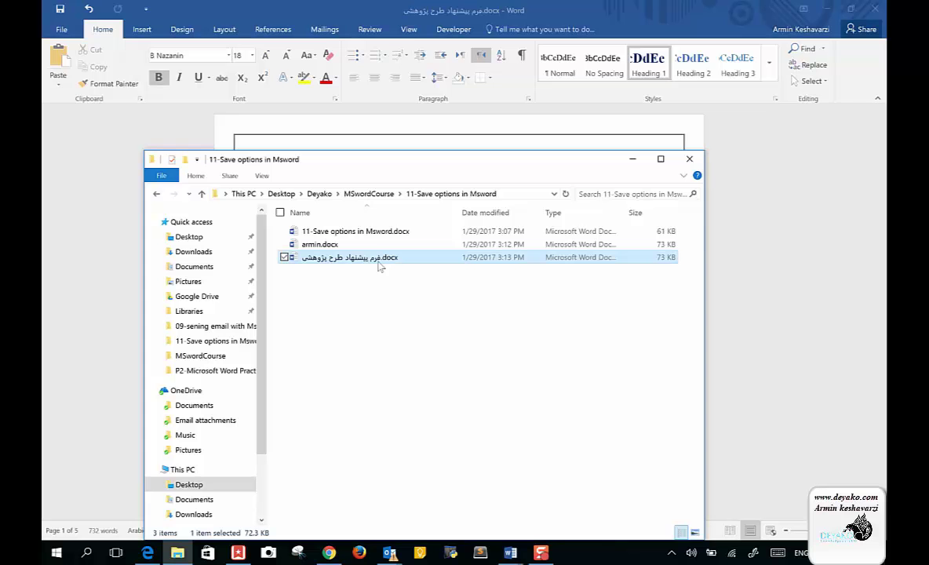
click(345, 237)
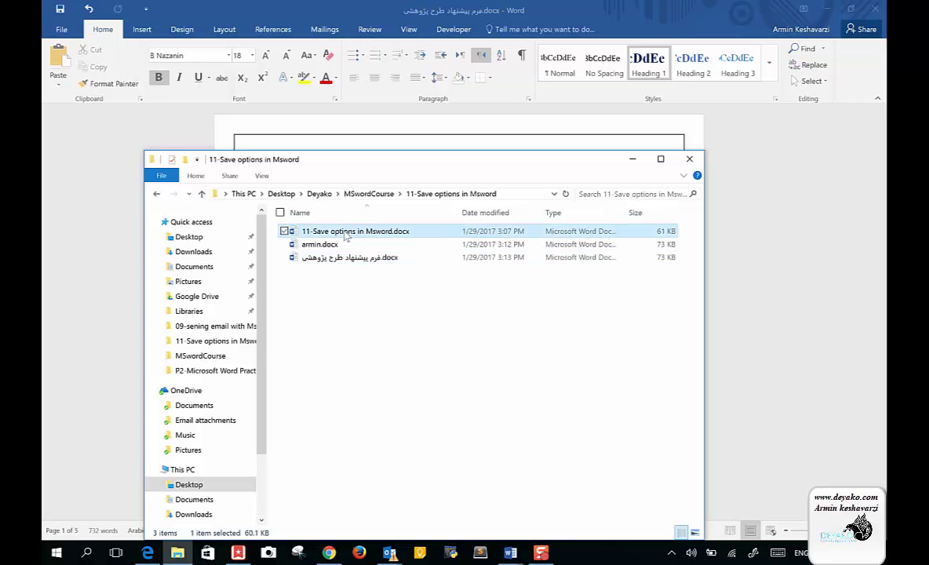
key(Delete)
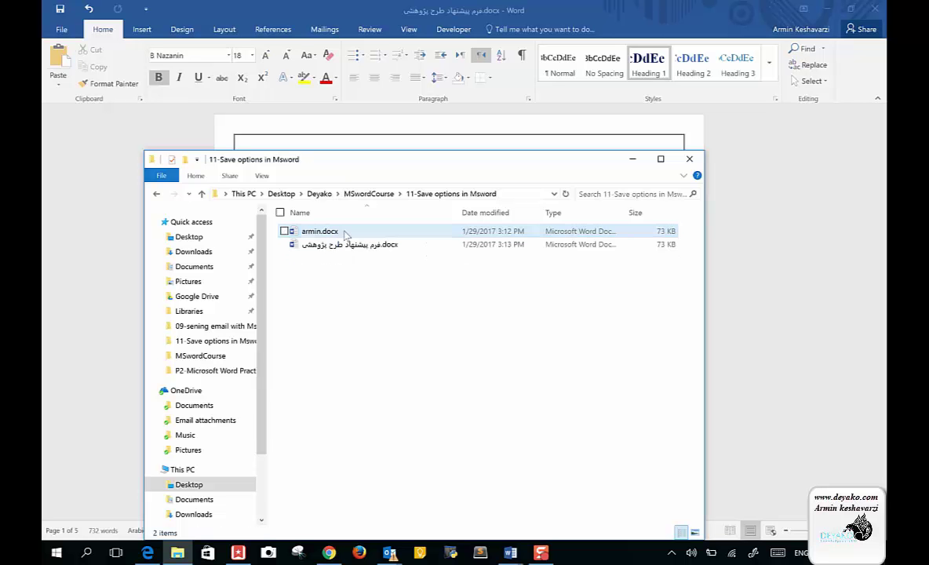
- Check that the proposal form is listed under Word's Personal templates, then return to the lesson folder
click(63, 29)
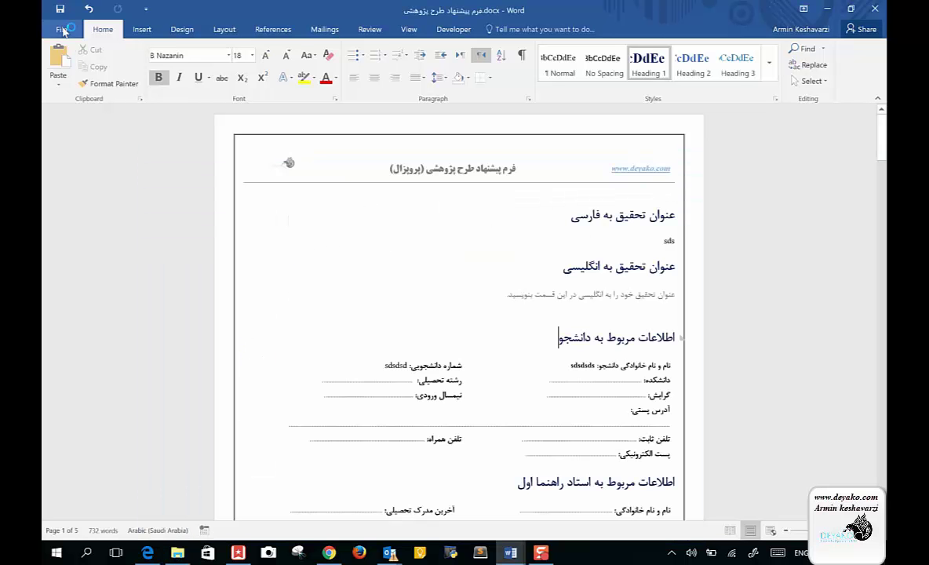
click(63, 29)
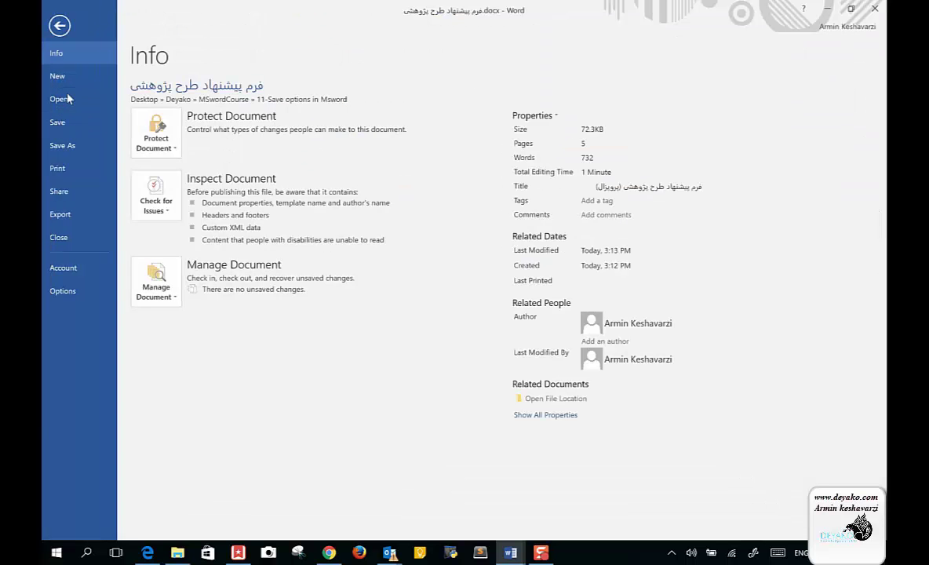
click(70, 84)
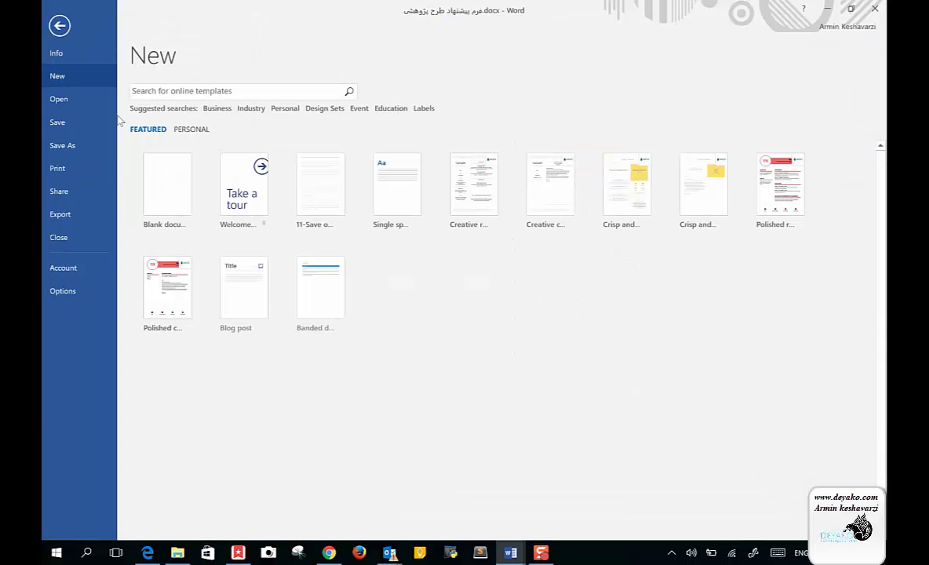
click(191, 129)
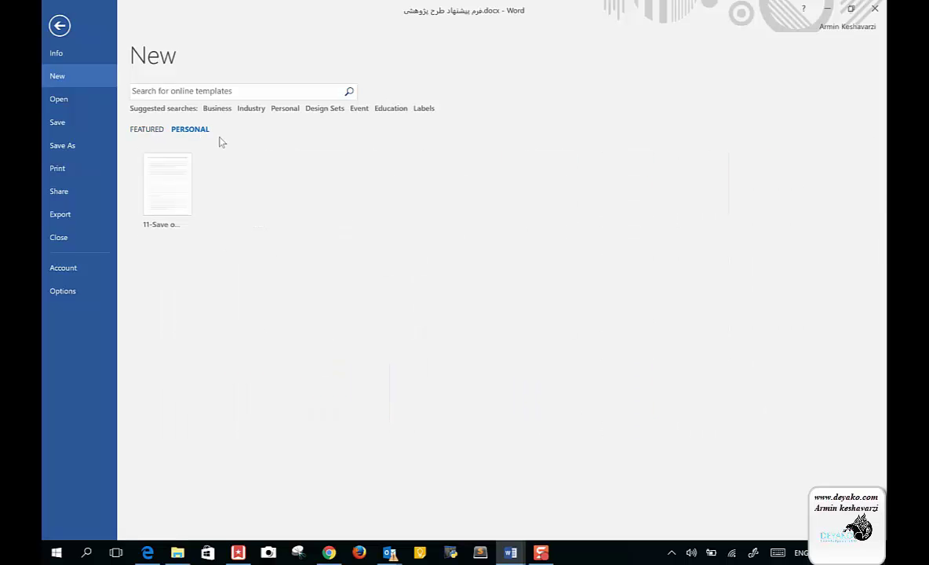
click(61, 26)
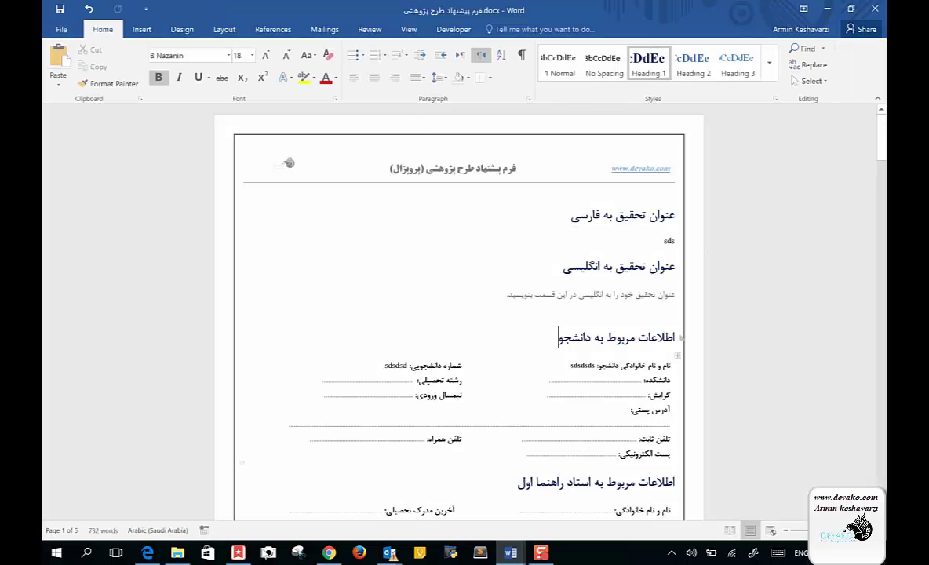
click(177, 552)
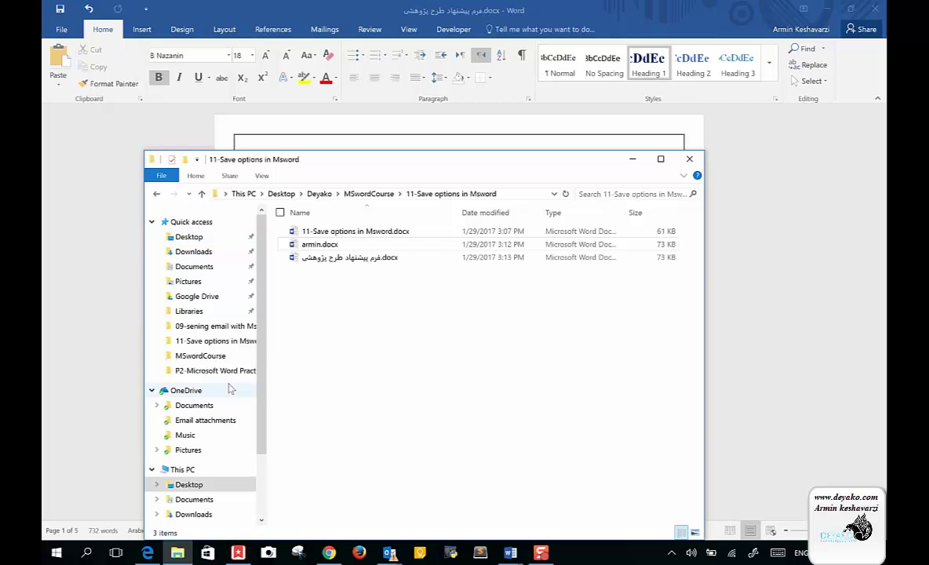
- Browse from the C: drive into the Users and personal user folders, then open the Windows folder
scroll(230, 389, down, 2)
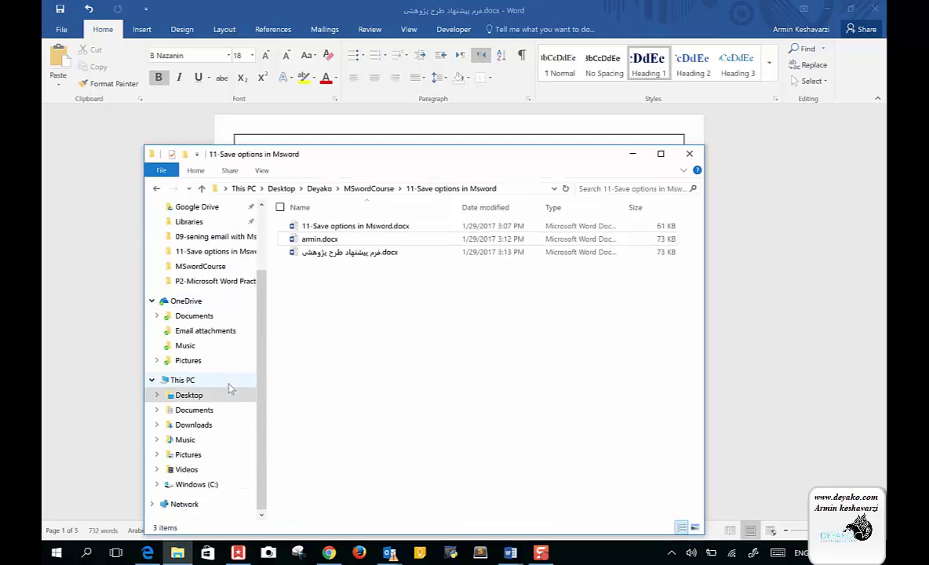
click(196, 490)
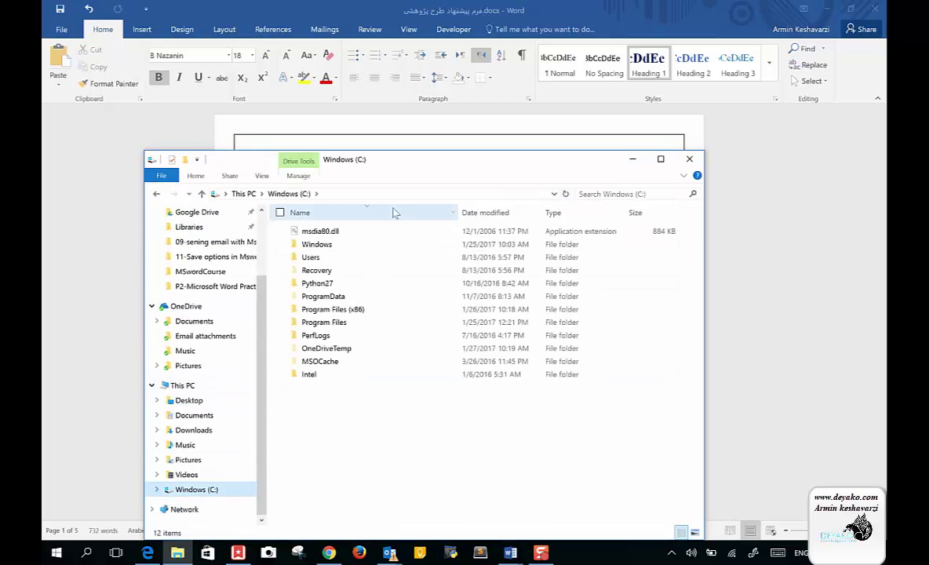
double_click(322, 258)
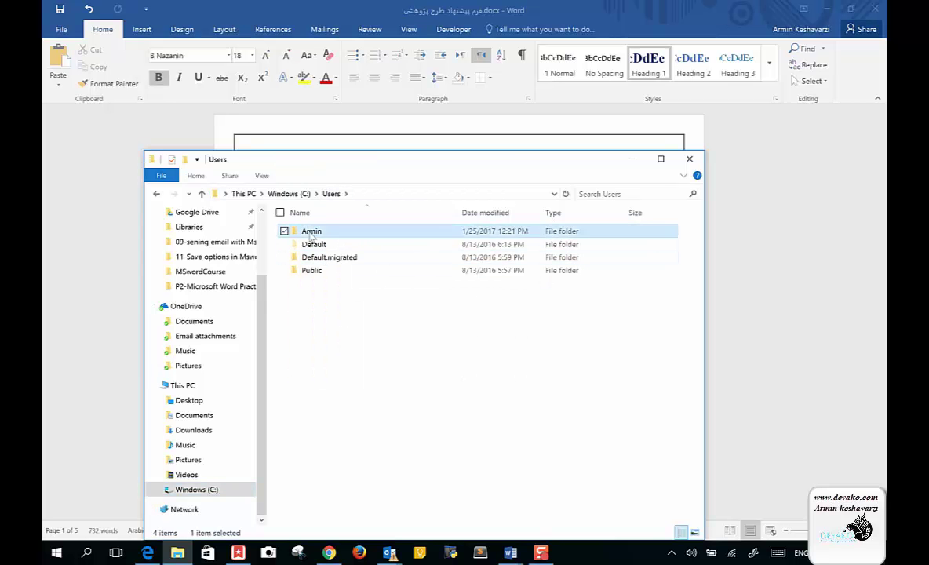
double_click(311, 232)
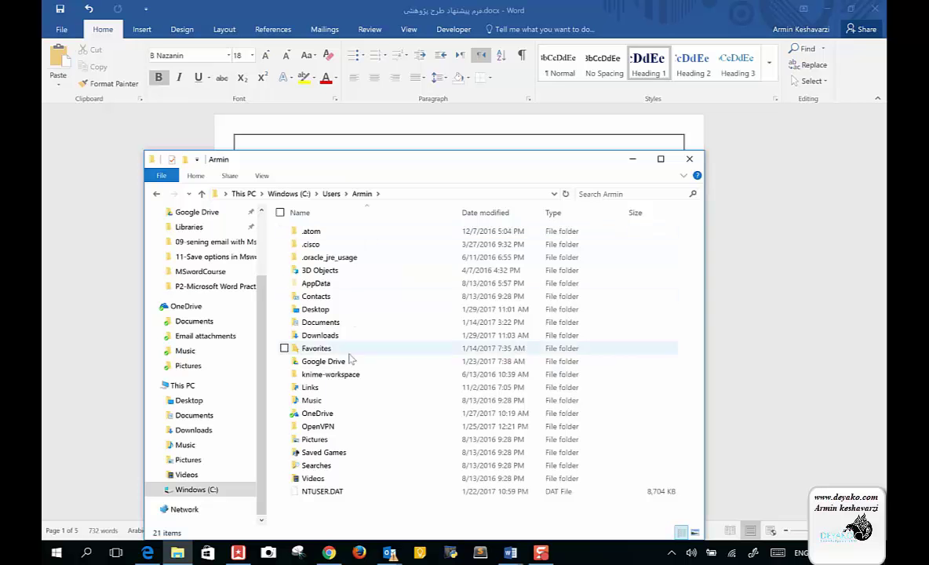
click(288, 193)
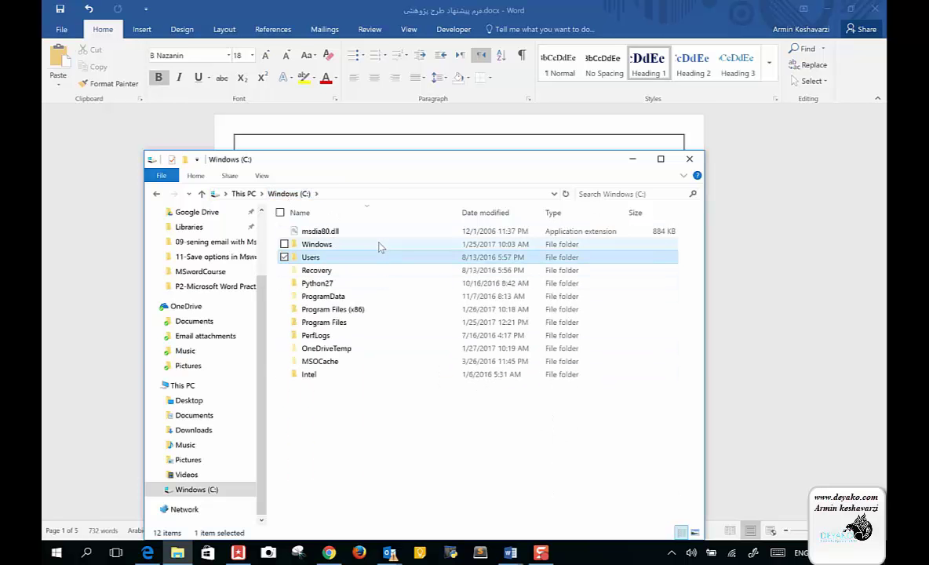
double_click(380, 244)
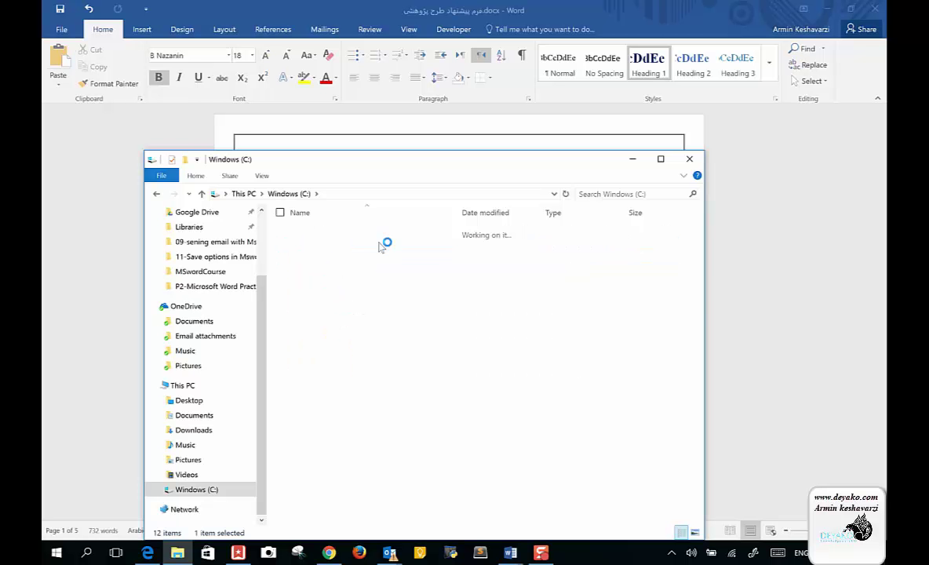
- Search the Windows folder for 'template' and open the templates.resources folder holding WorkplaceJoin.adml
scroll(357, 376, down, 4)
scroll(357, 376, down, 3)
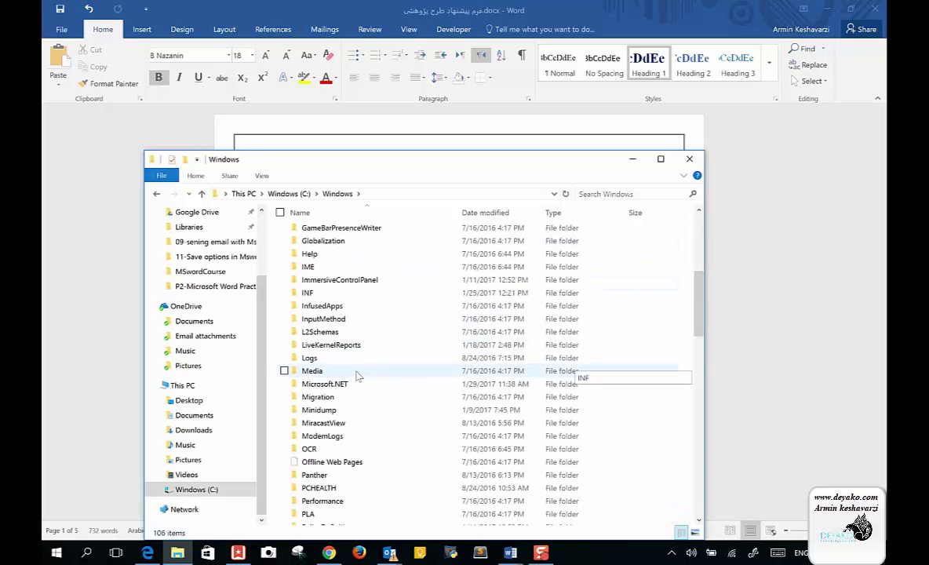
scroll(356, 376, down, 6)
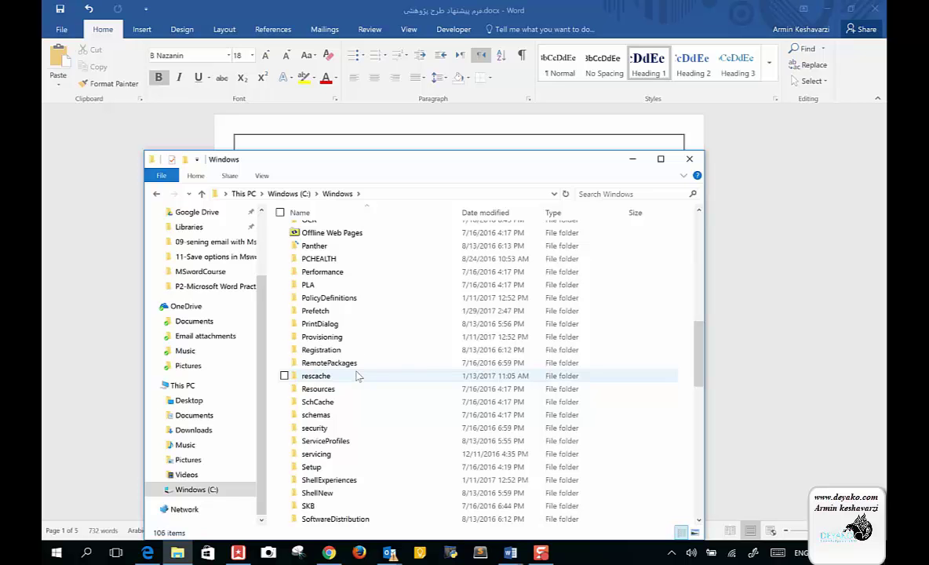
click(638, 193)
text(te)
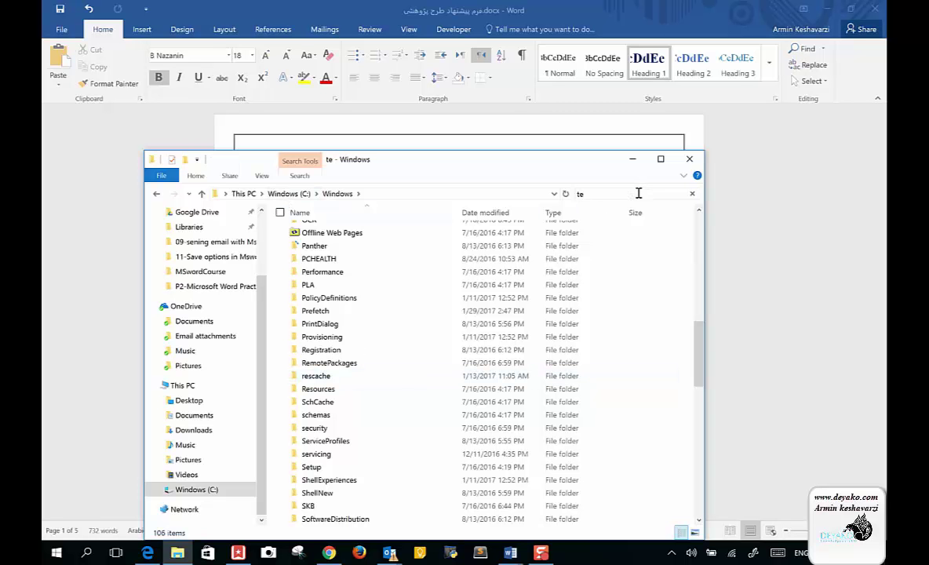
text(mpl)
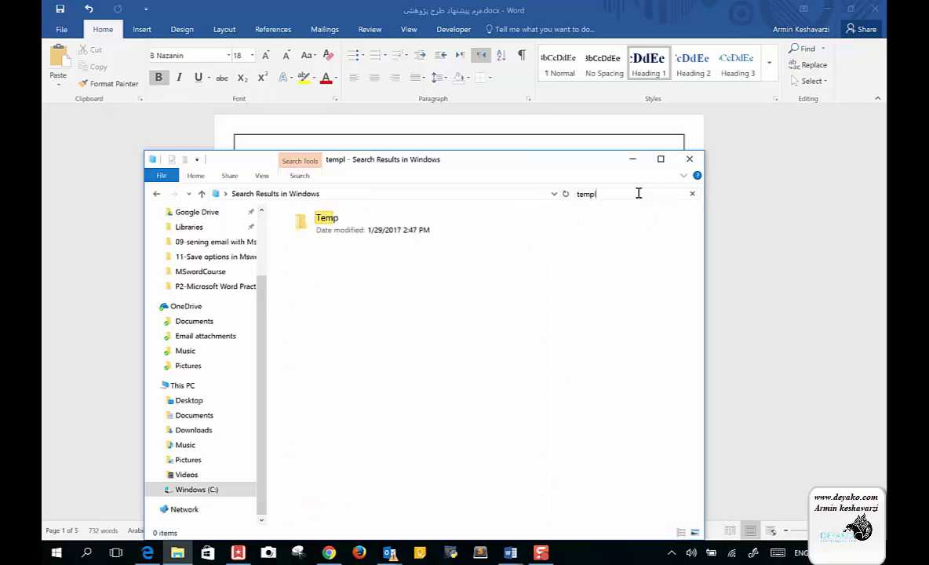
key(BackSpace)
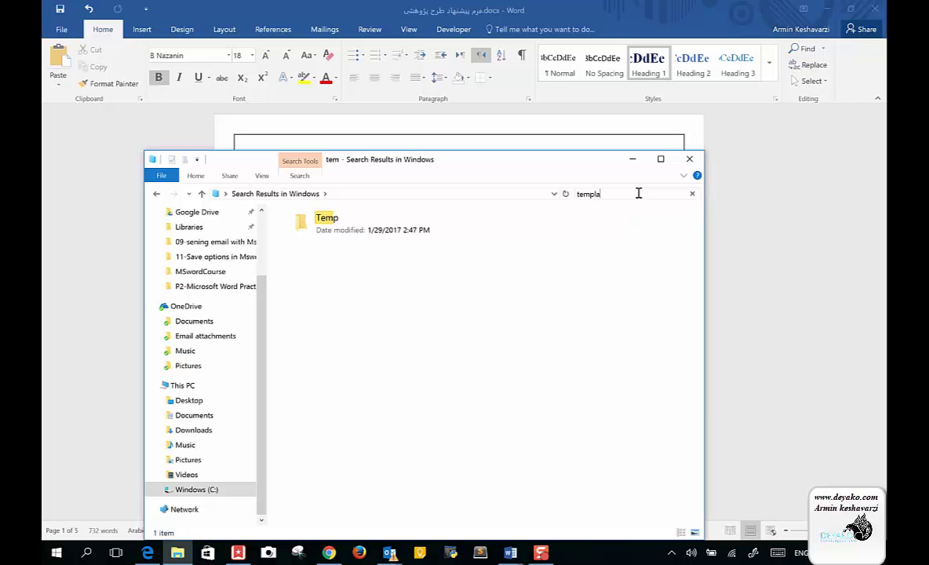
text(te)
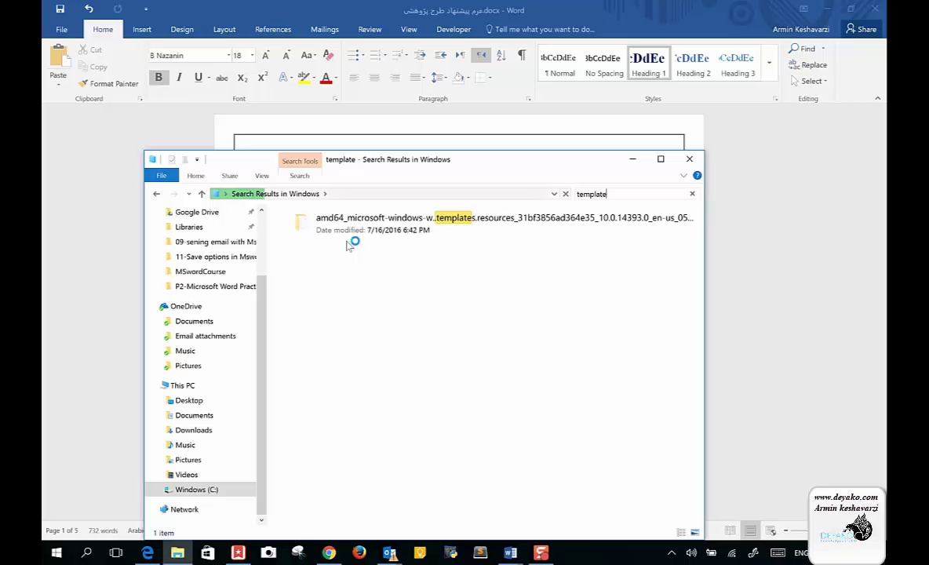
click(345, 231)
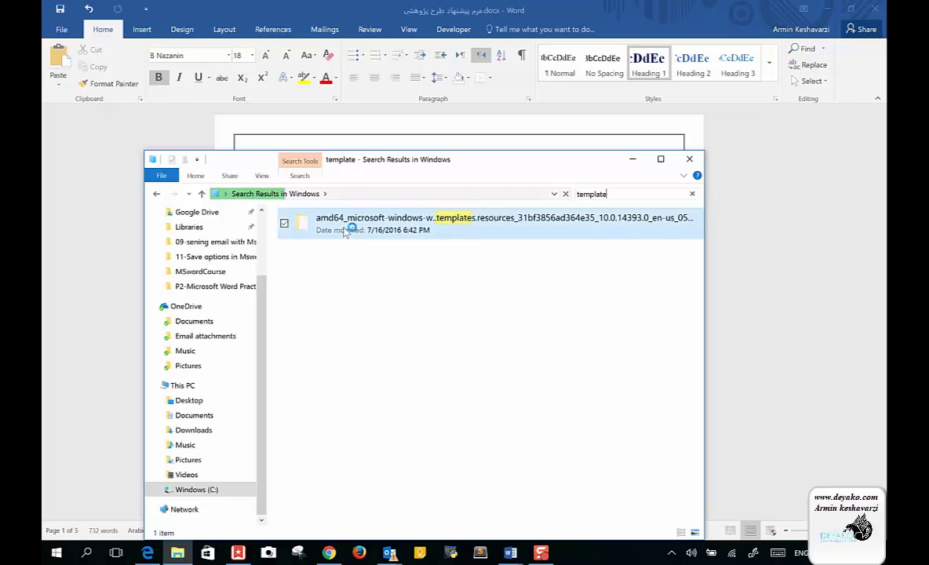
double_click(345, 231)
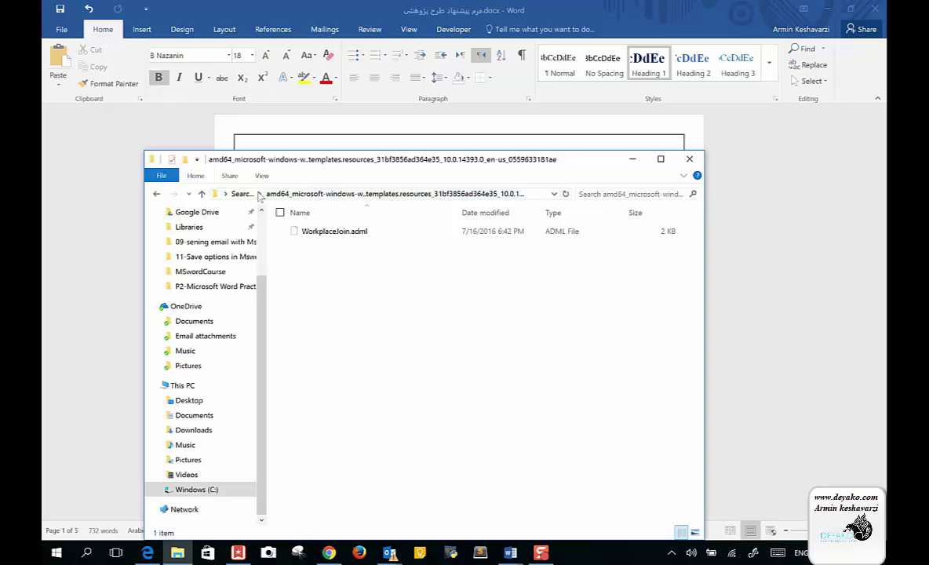
- Look through C: > Users > Public > Public Documents, then go back up to the C: drive
click(214, 489)
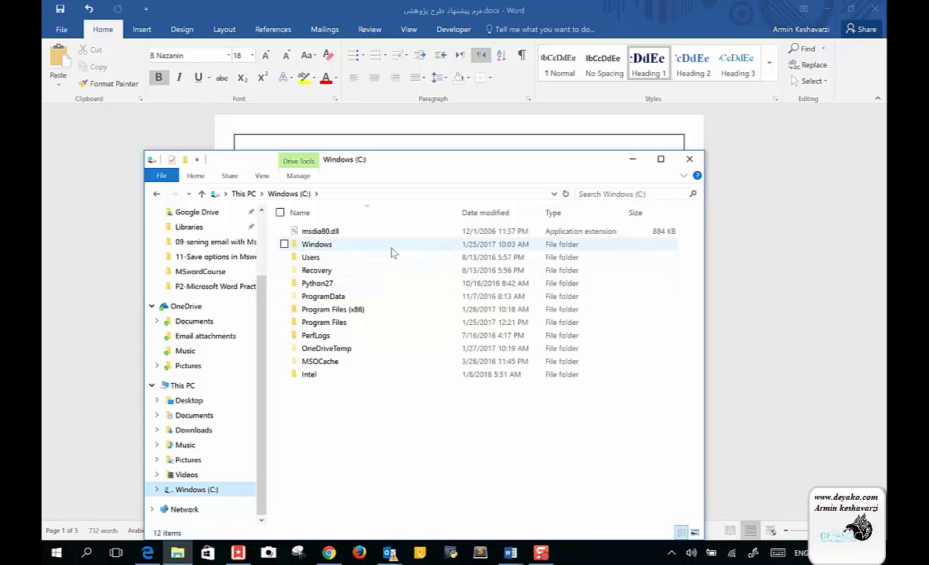
mouse_move(390, 256)
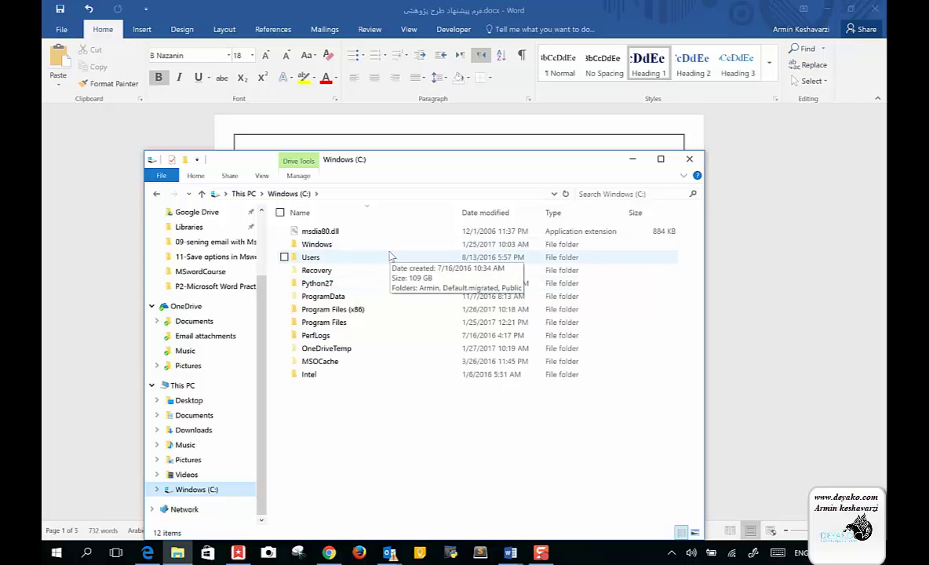
double_click(390, 255)
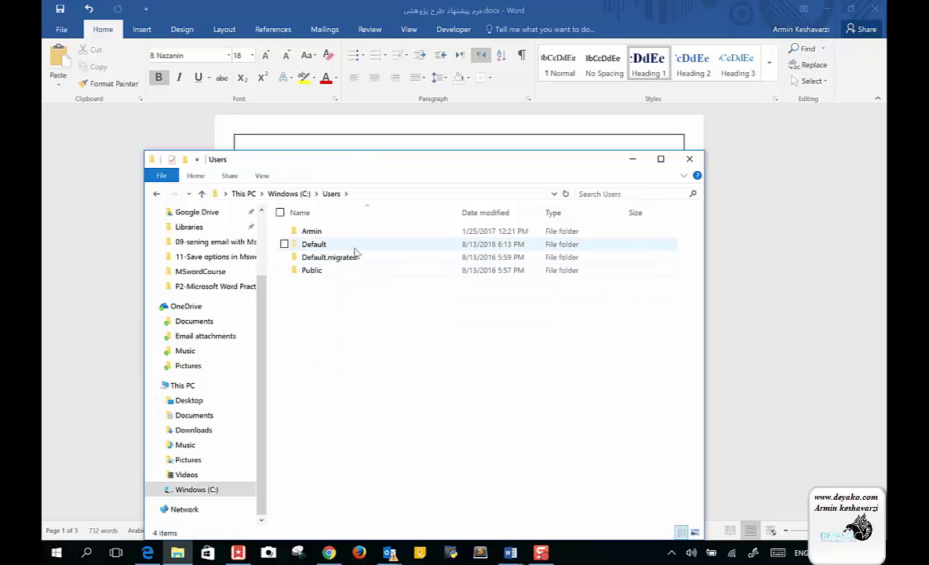
double_click(346, 271)
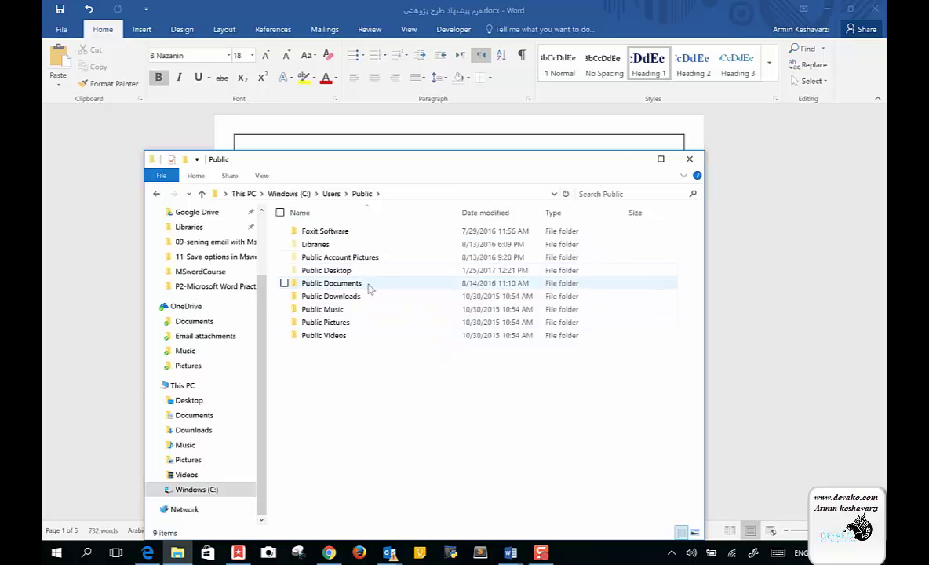
click(369, 288)
double_click(370, 288)
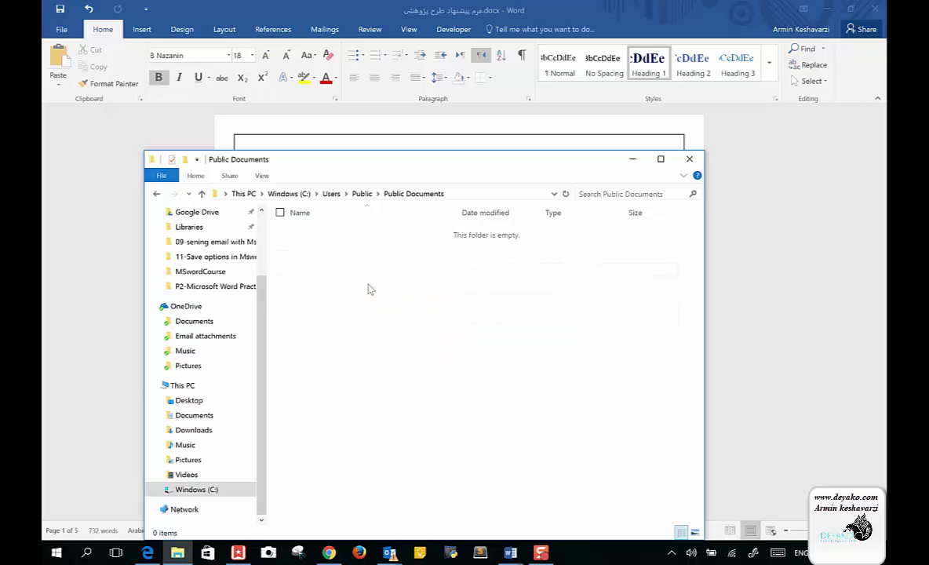
click(331, 193)
click(297, 196)
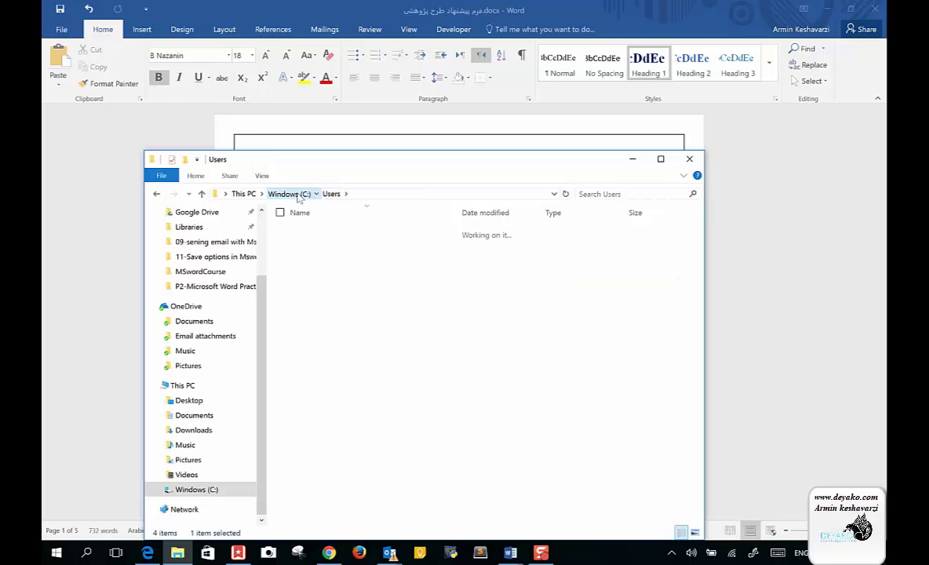
- Open 11-Save options in Msword.dotx from the user's Documents > Custom Office Templates as a new document
double_click(332, 259)
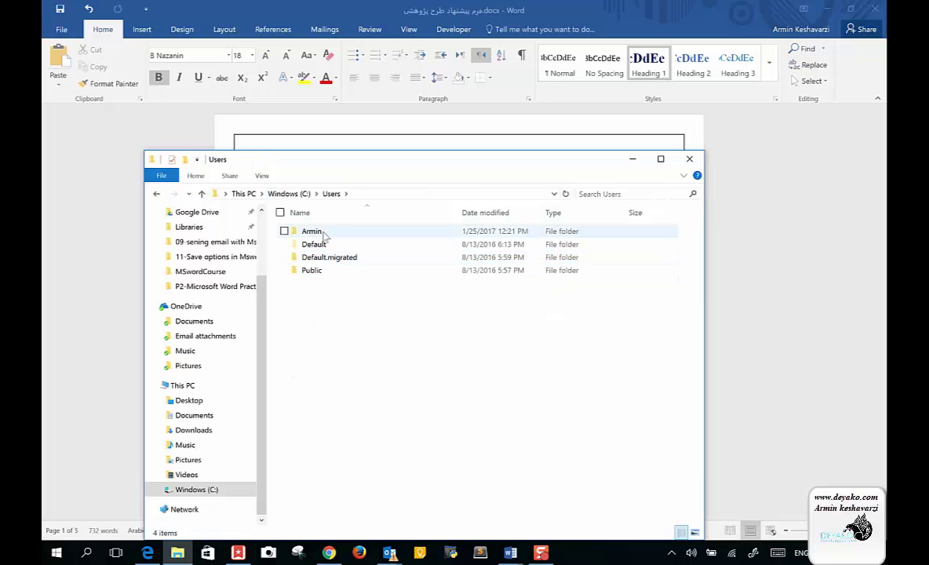
double_click(335, 232)
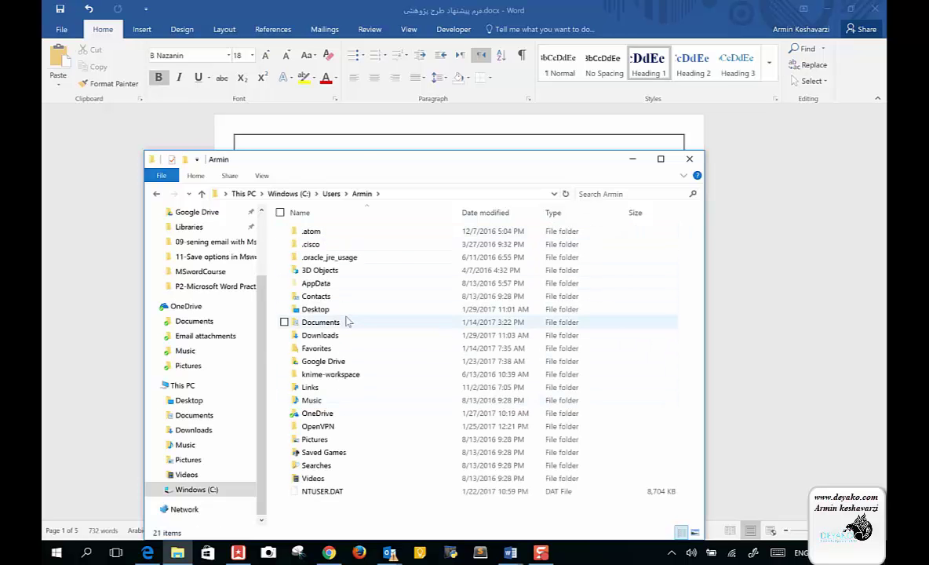
double_click(320, 322)
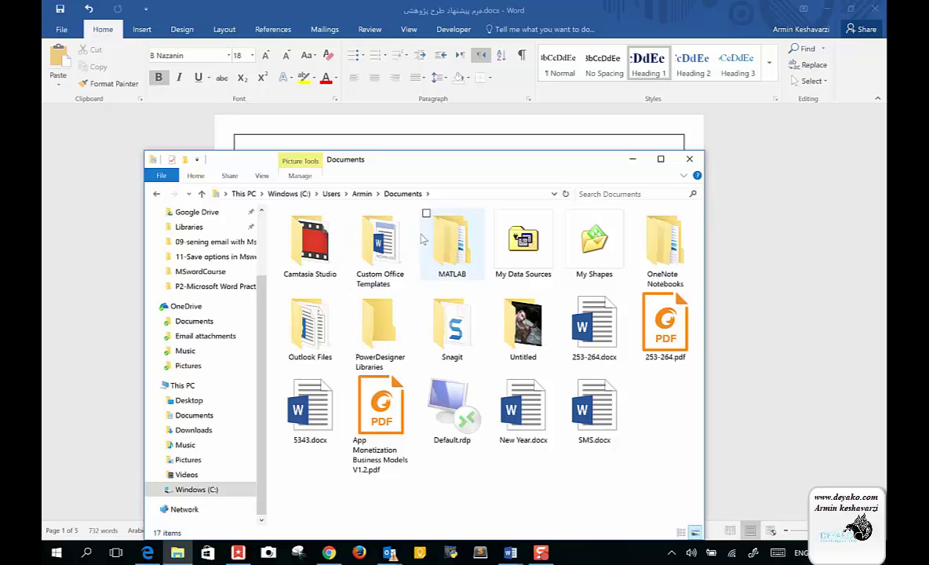
click(384, 245)
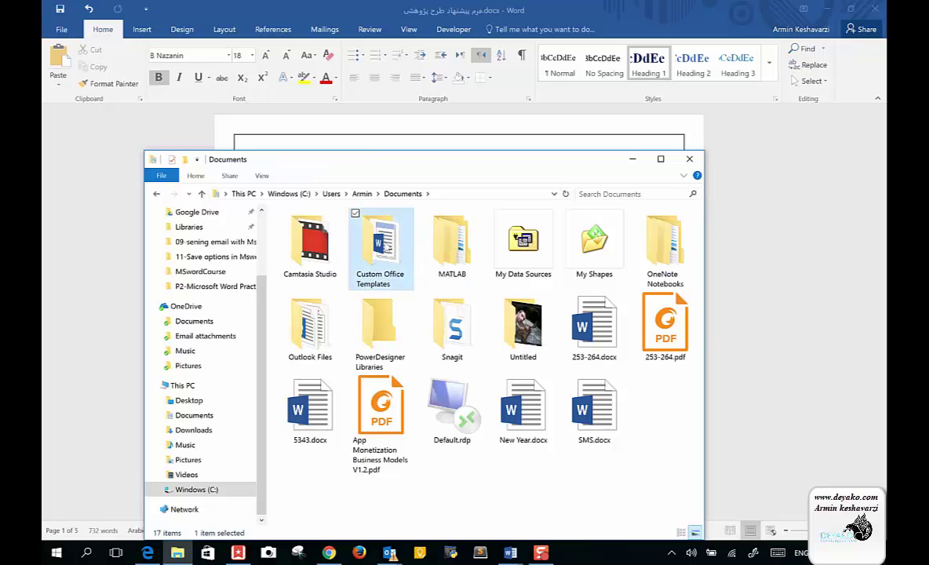
double_click(384, 245)
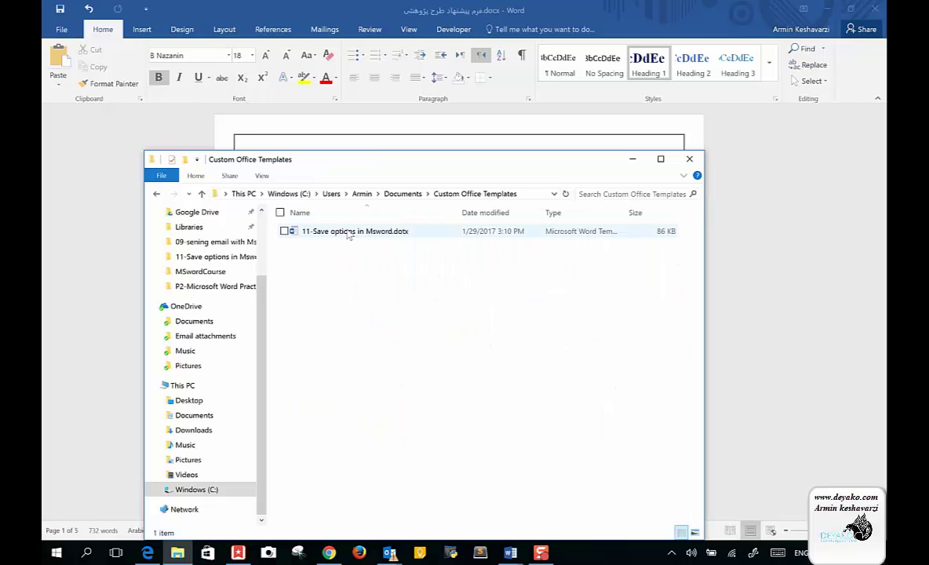
double_click(346, 232)
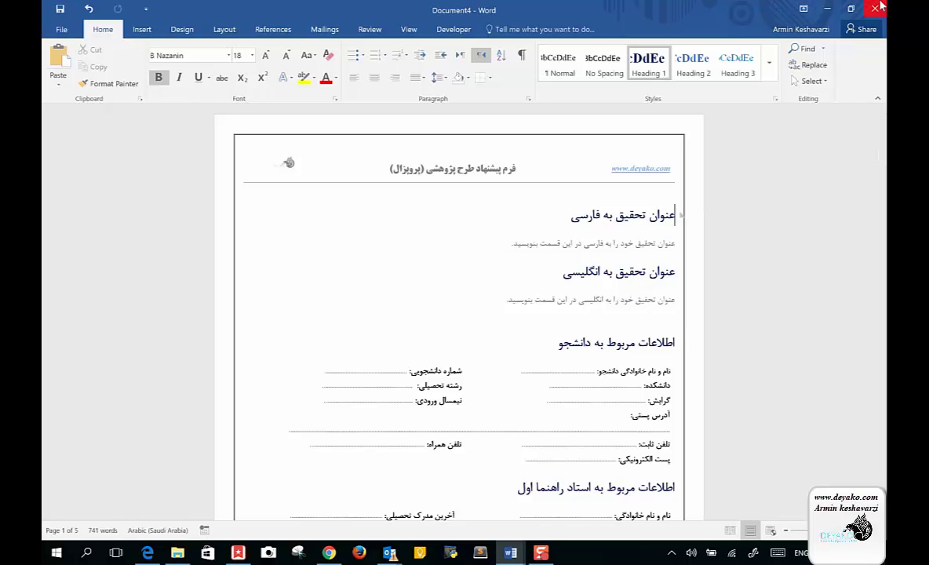
- Delete the empty line above the student heading and choose Word Template (*.dotx) as the save type
click(650, 321)
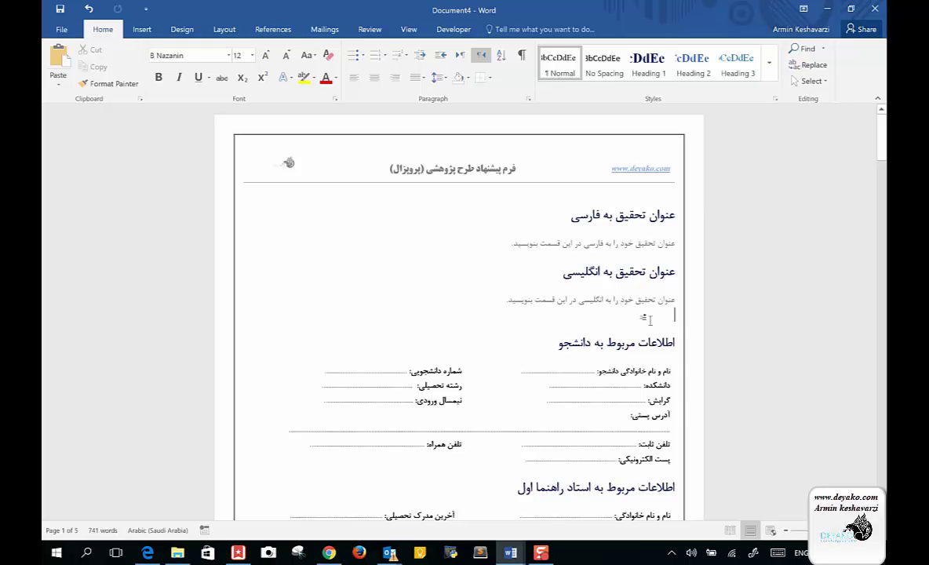
key(Delete)
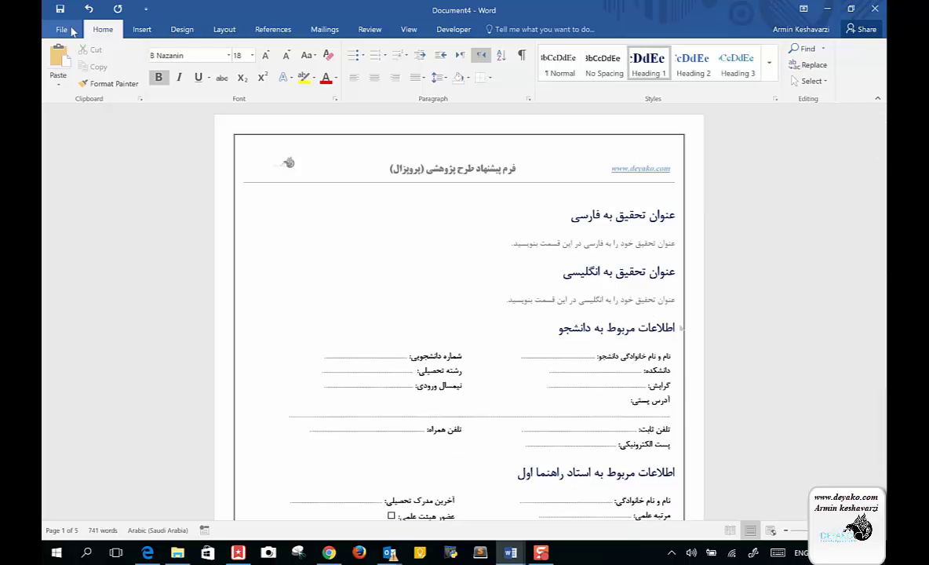
click(62, 29)
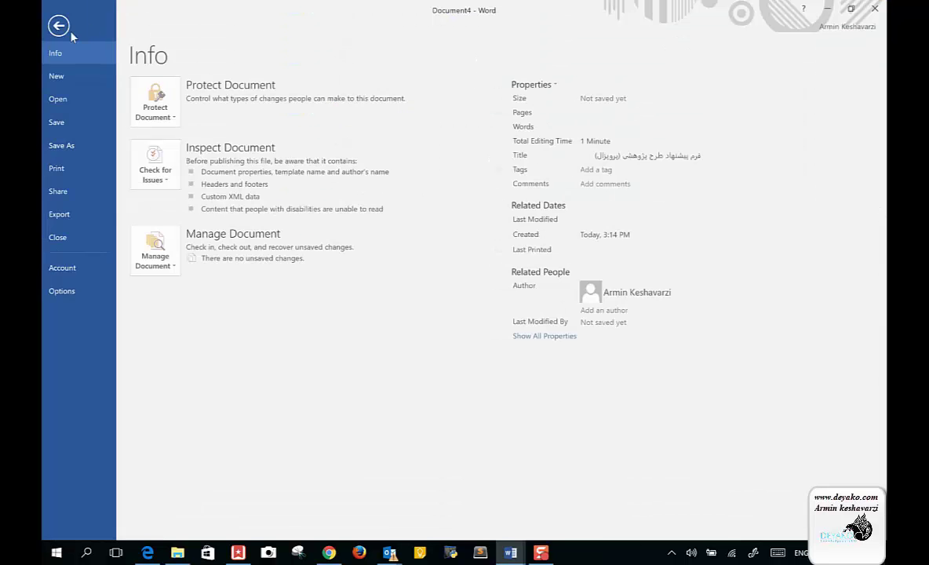
click(76, 148)
double_click(205, 124)
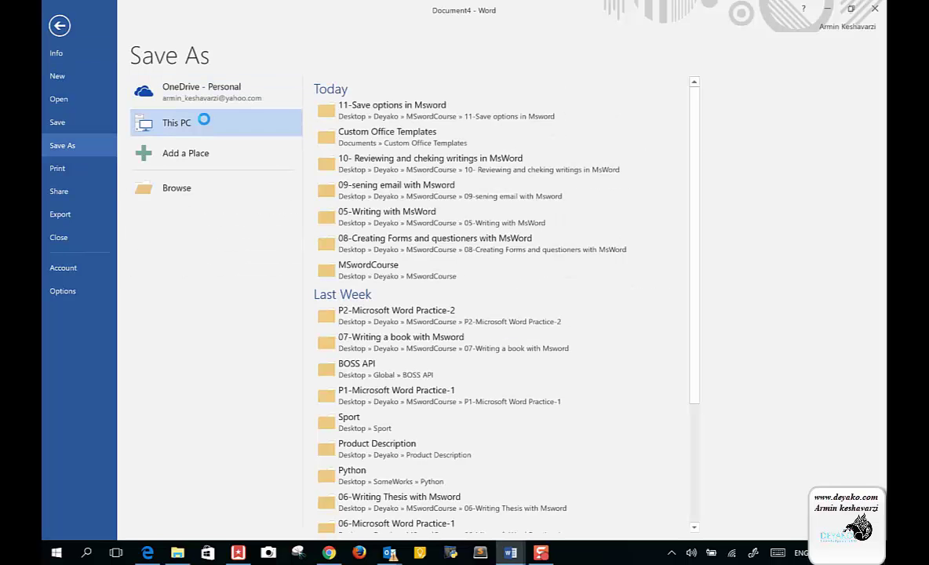
click(227, 199)
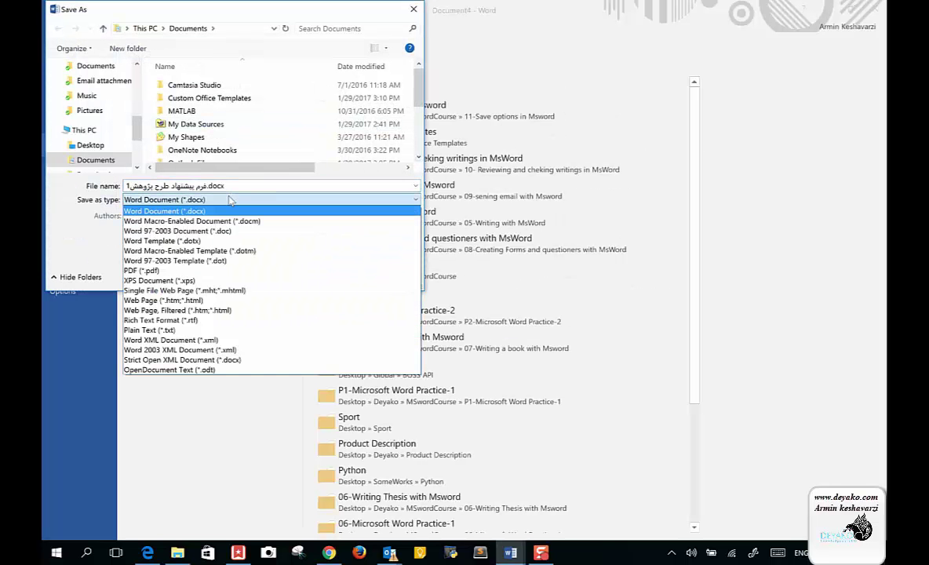
click(253, 243)
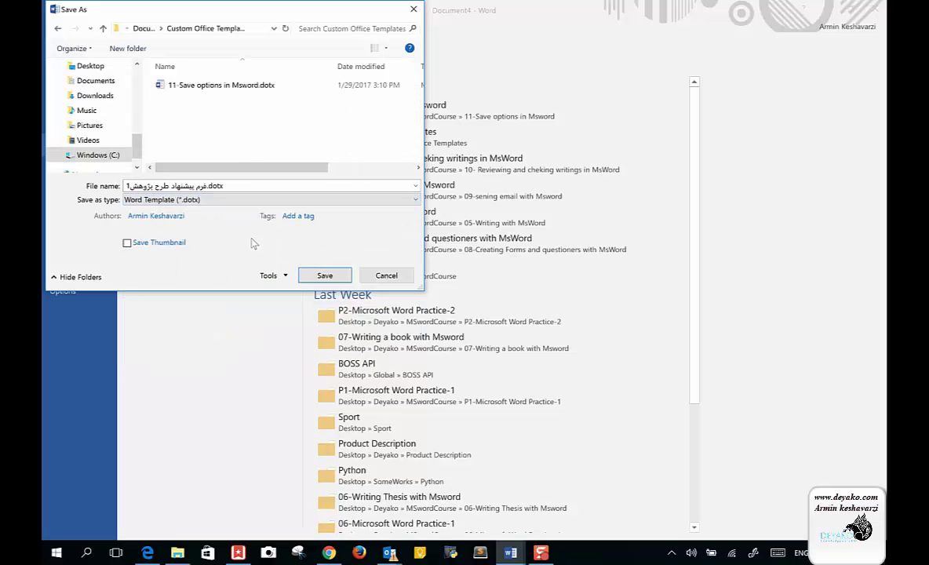
- Save the template as 11-Save options in Msword2.dotx after the same-name warning
click(218, 88)
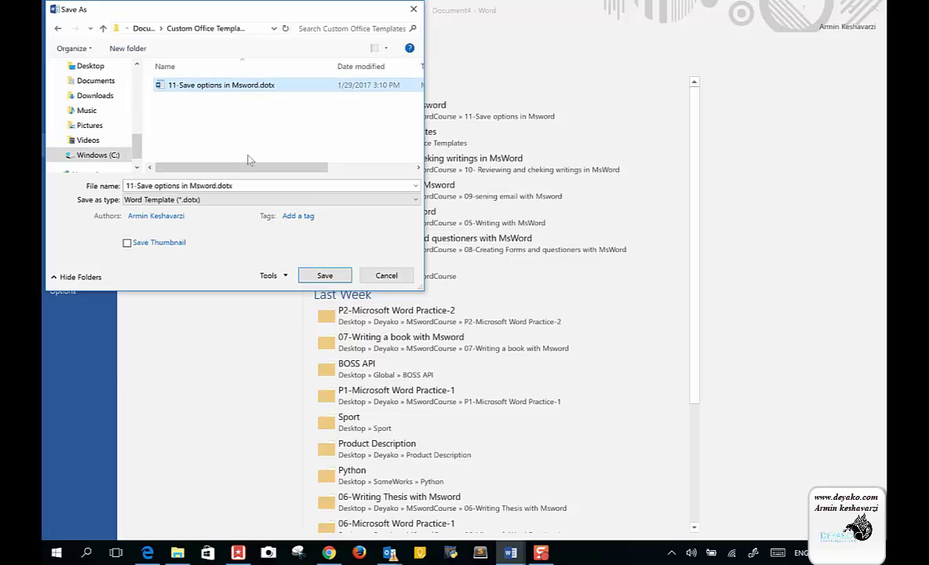
click(325, 275)
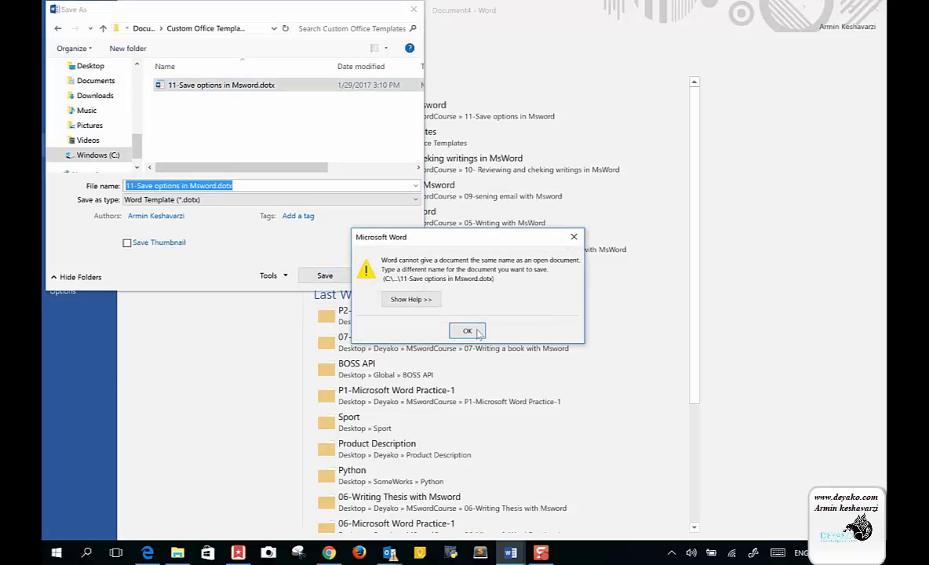
click(467, 331)
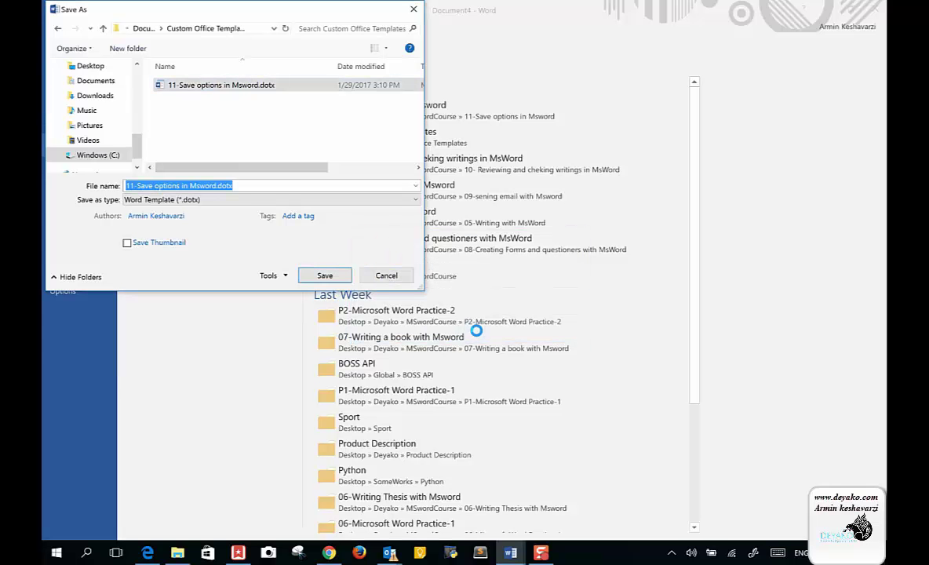
click(216, 185)
text(2)
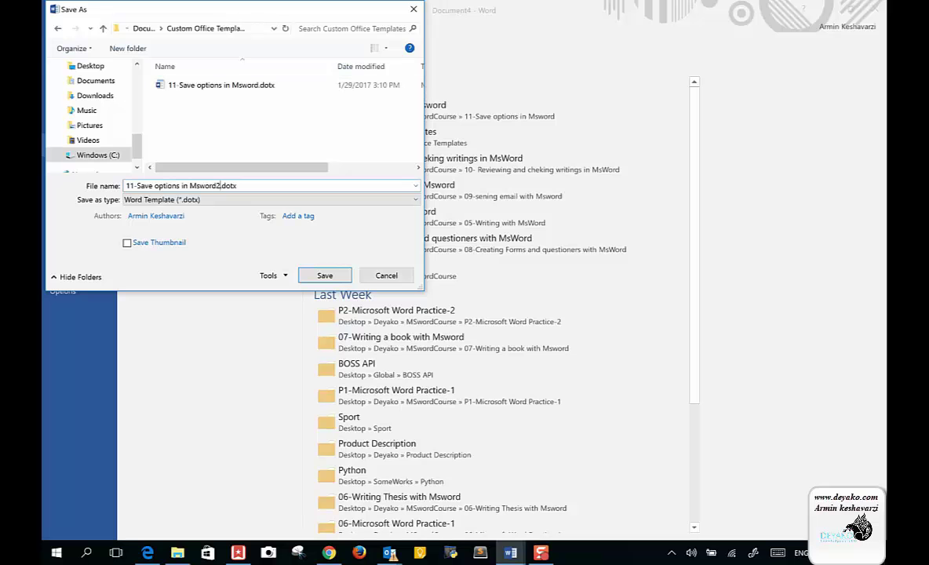
click(314, 276)
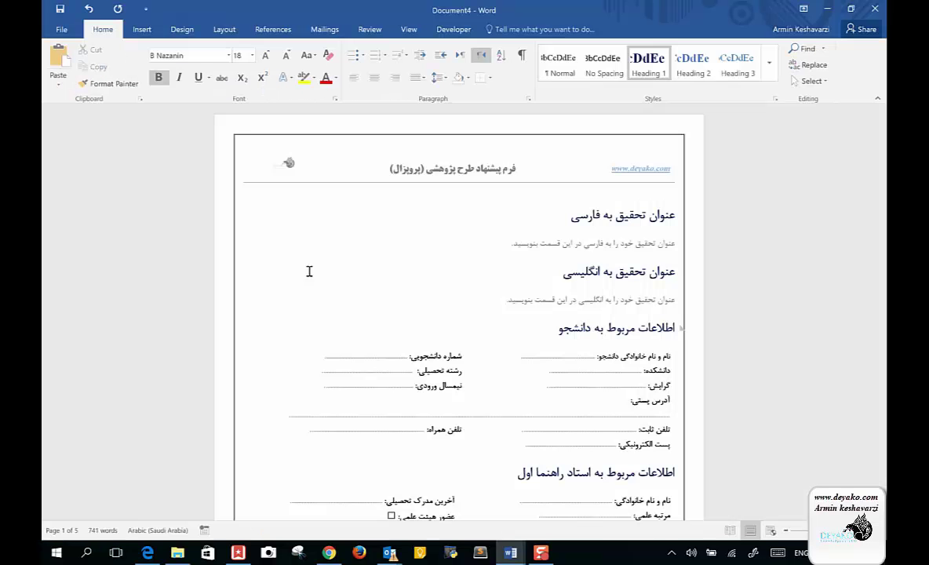
- Try deleting the original 11-Save options in Msword.dotx and cancel the File In Use message
click(178, 553)
click(383, 246)
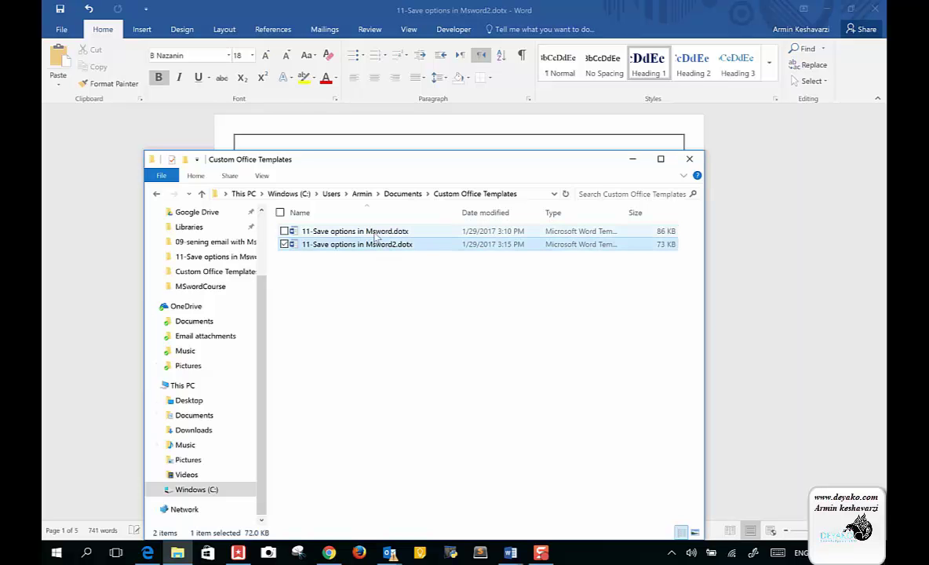
click(375, 232)
key(Delete)
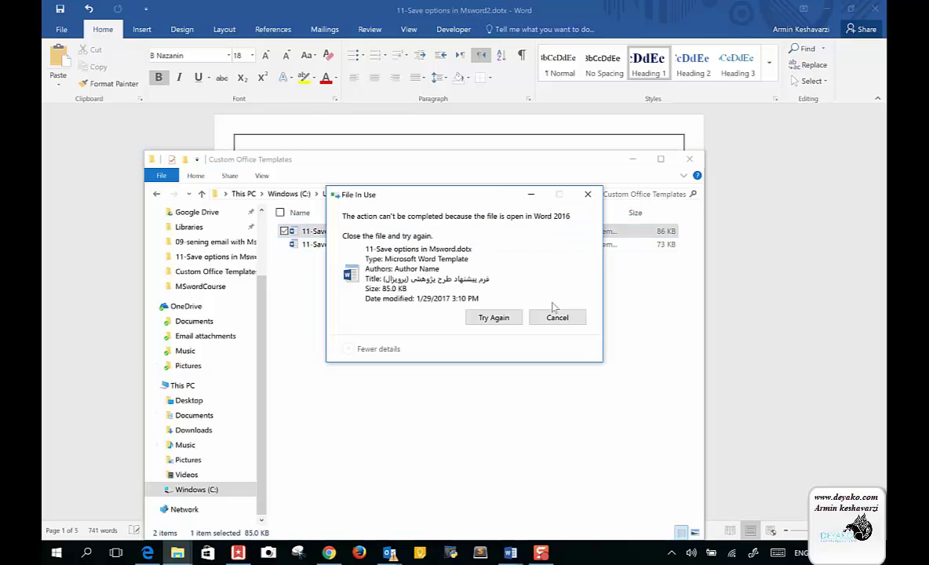
click(558, 317)
- Switch to the Word window of the original 11-Save options in Msword.dotx template
click(645, 5)
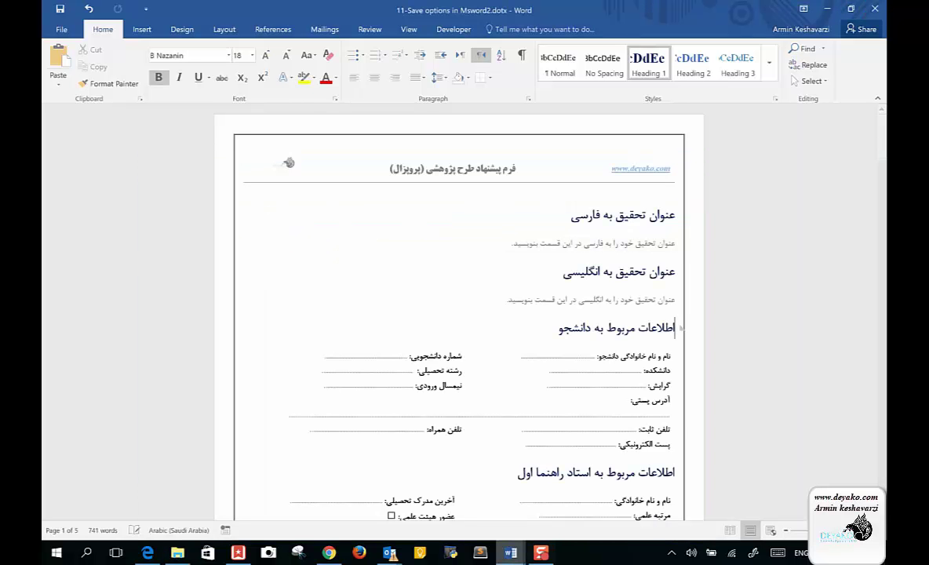
mouse_move(511, 552)
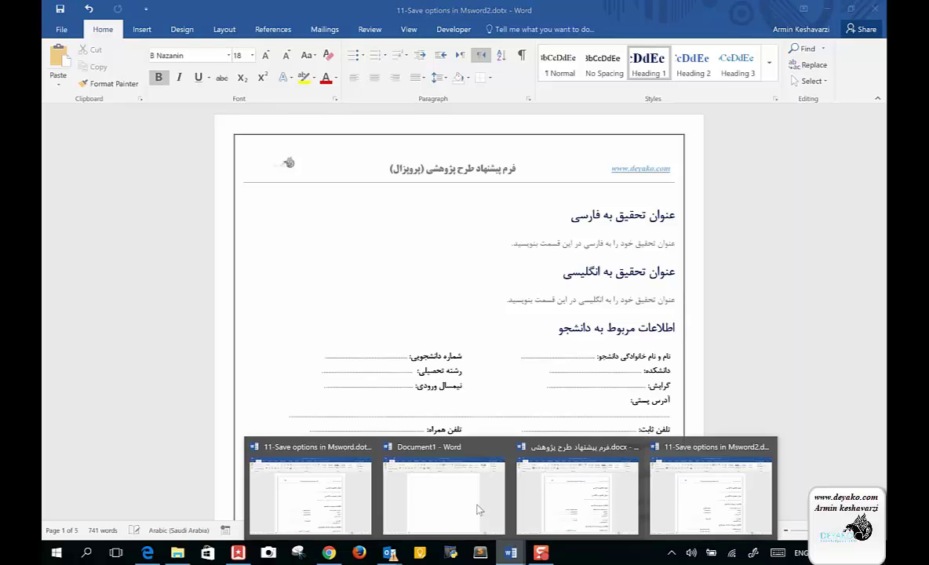
click(327, 503)
click(562, 208)
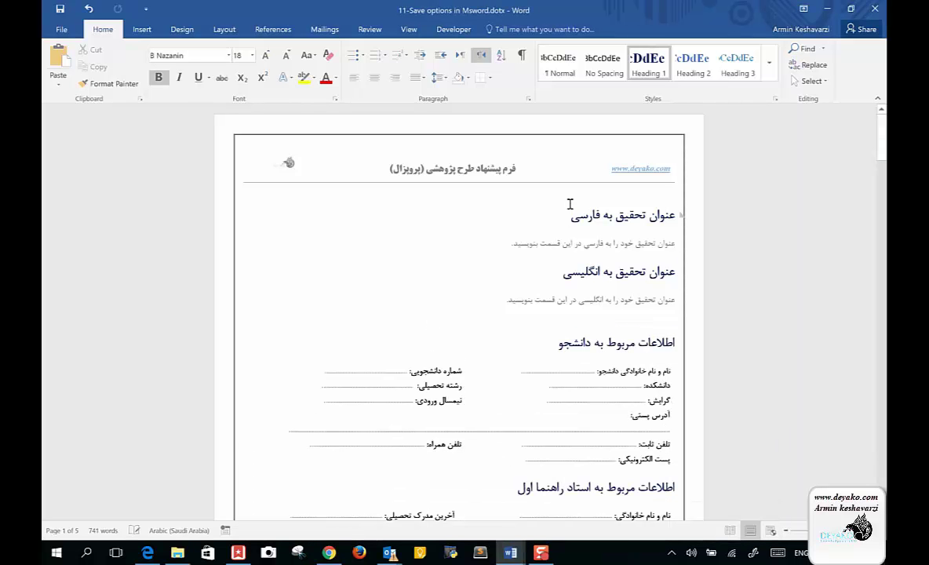
click(584, 318)
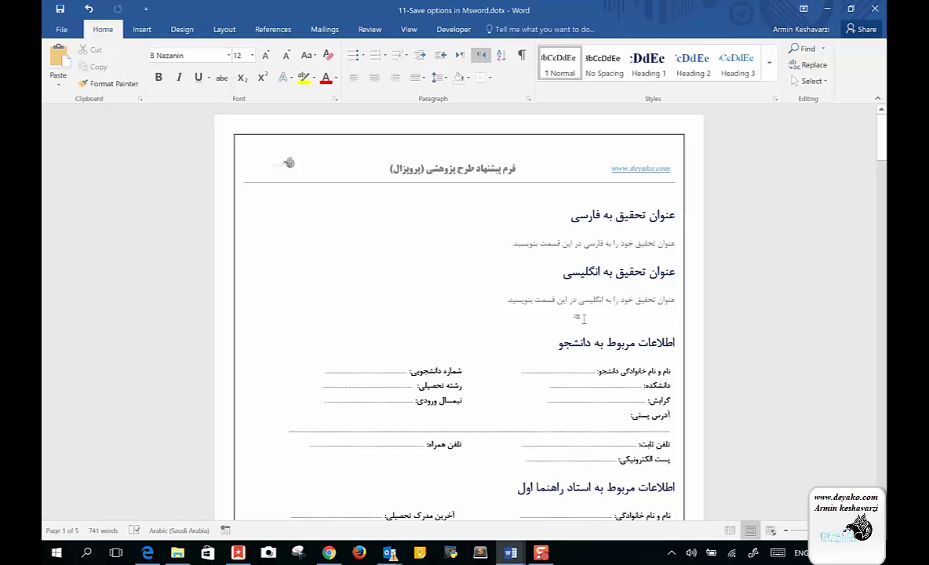
- Save the form as Single File Web Page 11-Save options in Msword.mht, accepting the AutoText warning
click(63, 29)
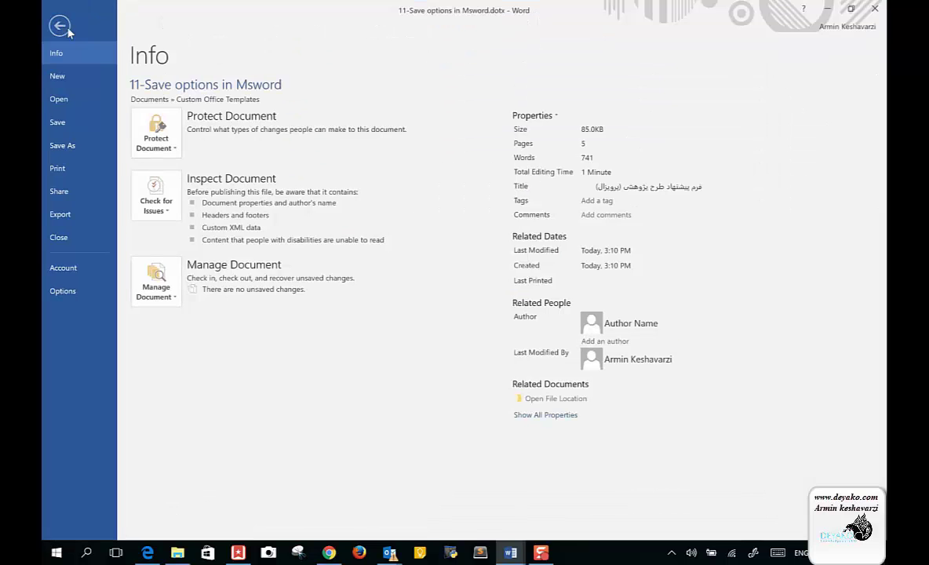
click(63, 146)
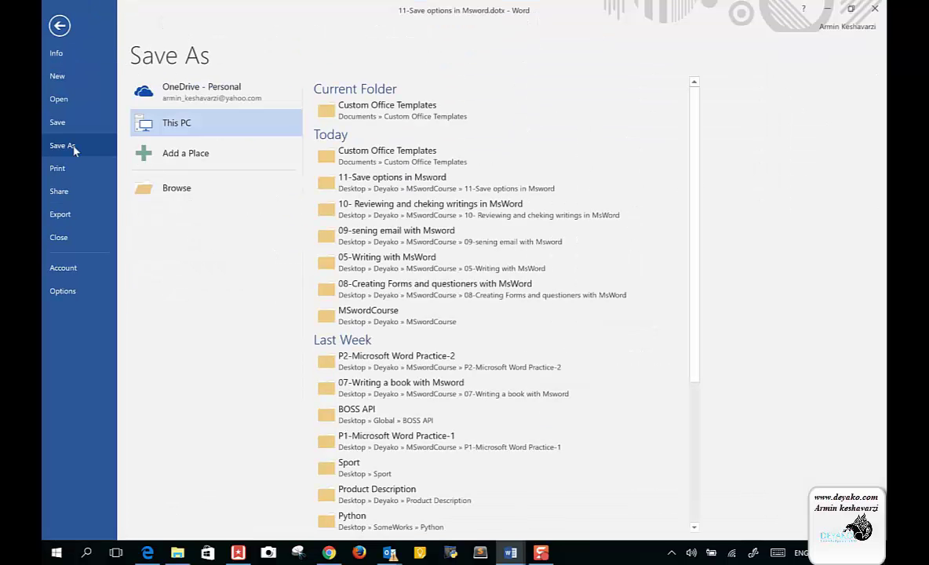
double_click(191, 128)
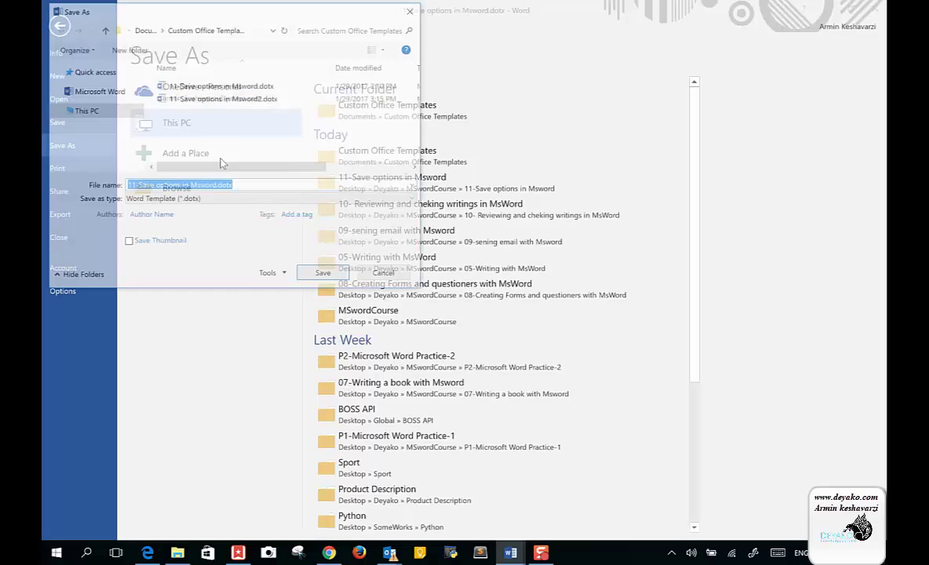
click(203, 200)
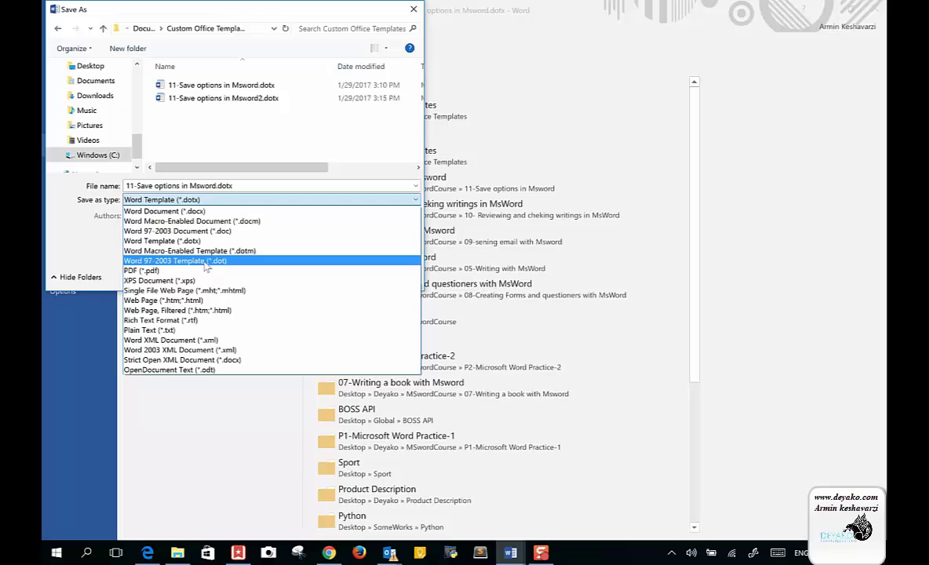
click(157, 270)
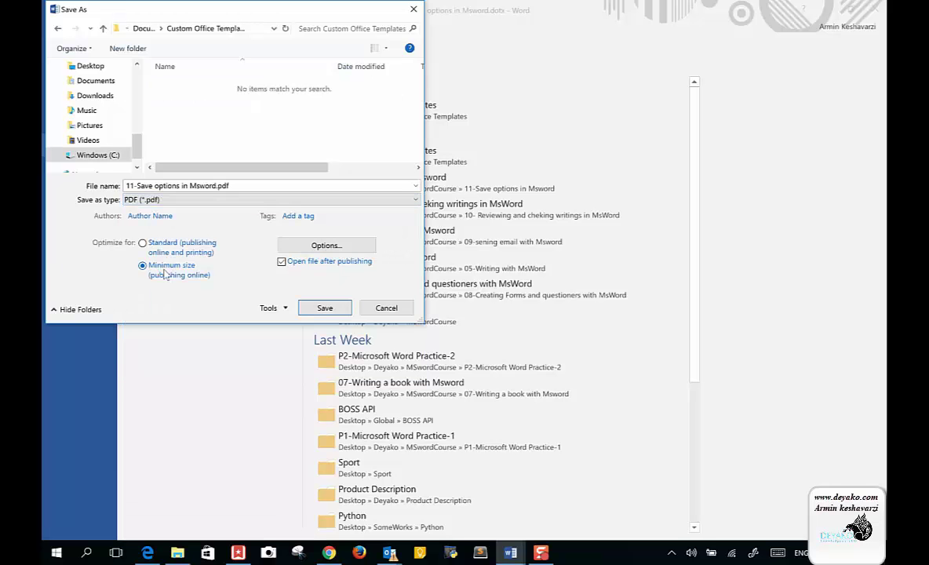
click(170, 202)
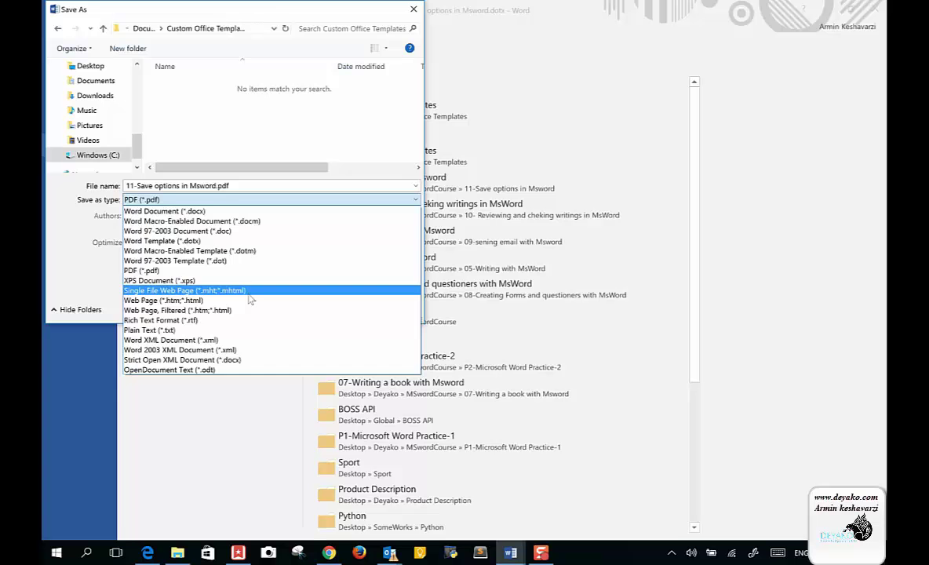
click(248, 292)
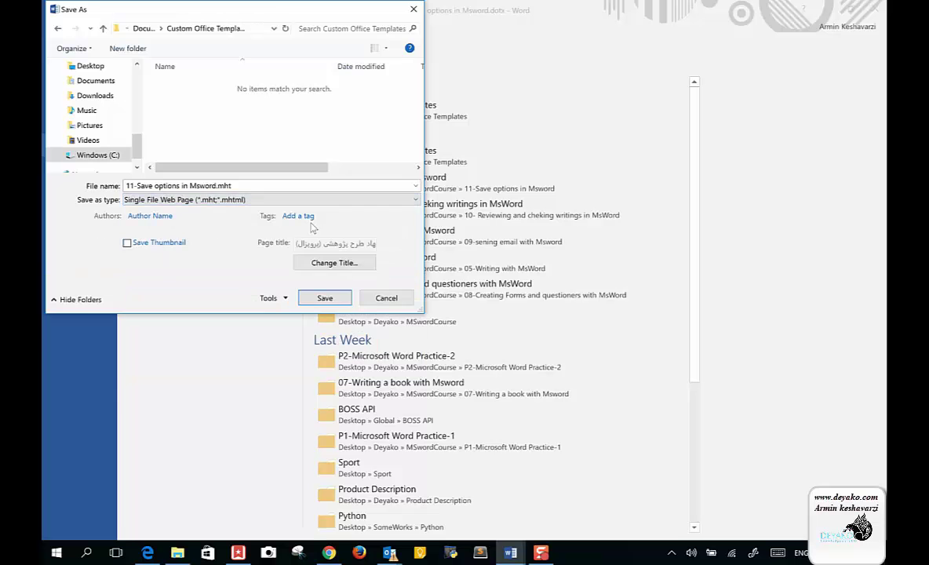
click(314, 302)
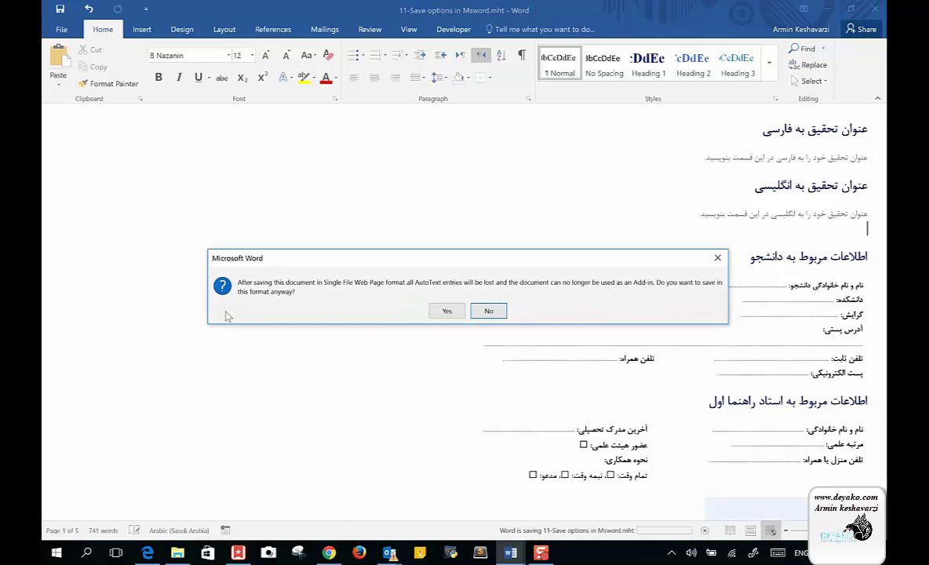
click(447, 312)
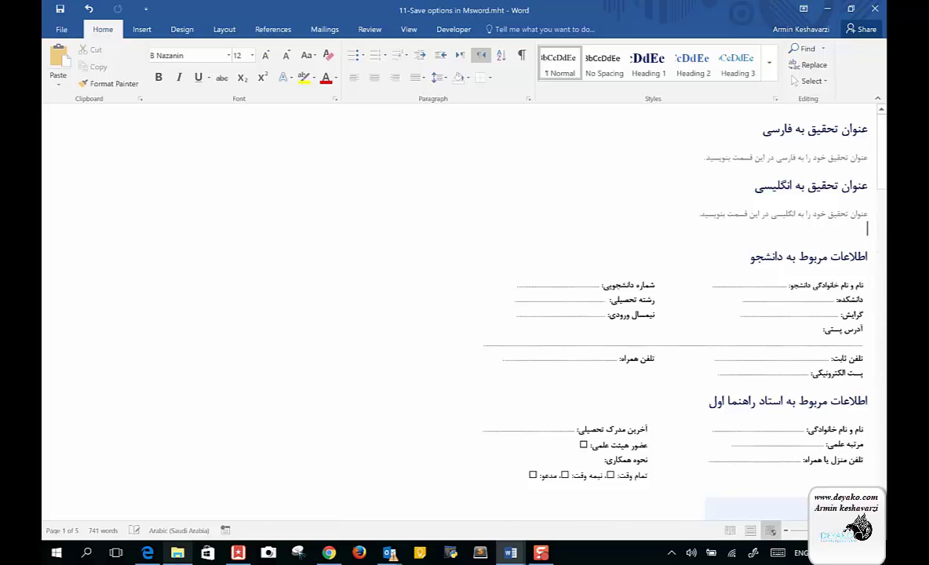
click(178, 552)
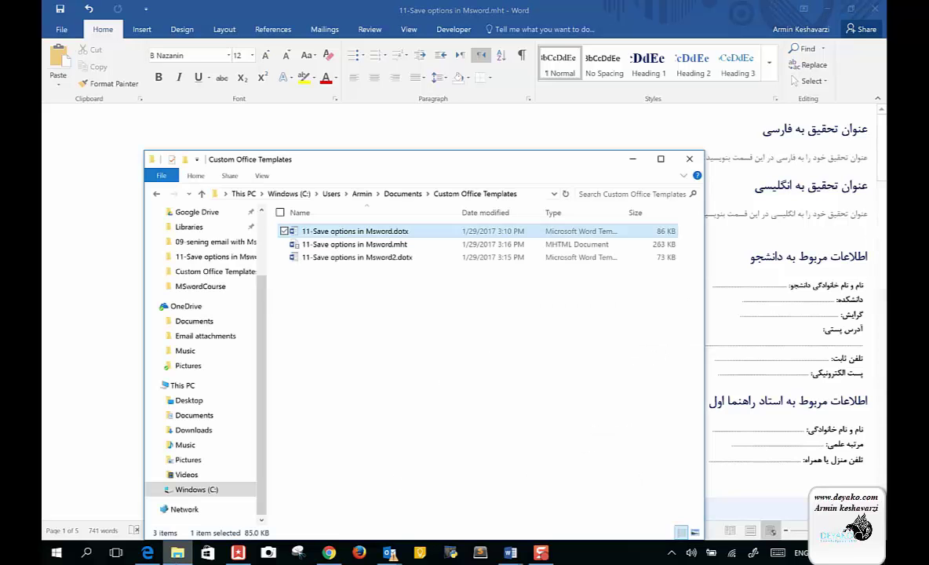
click(367, 248)
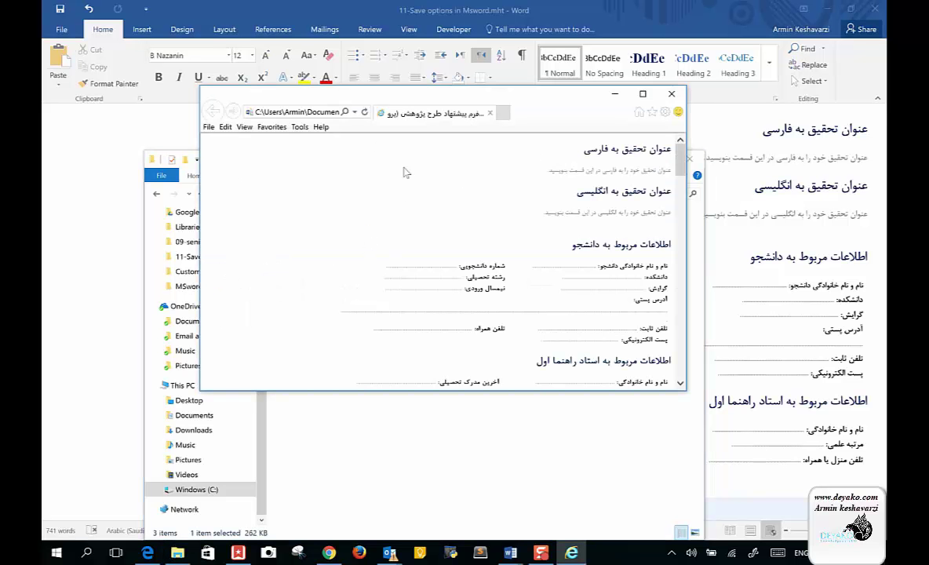
click(643, 95)
scroll(700, 276, down, 5)
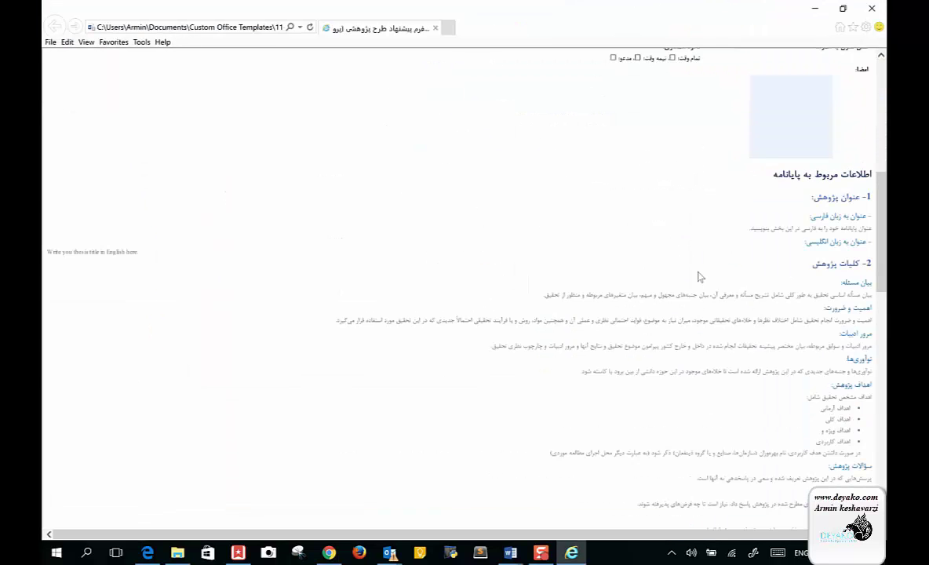
scroll(700, 275, down, 5)
scroll(700, 273, down, 5)
scroll(699, 271, down, 5)
scroll(698, 271, down, 2)
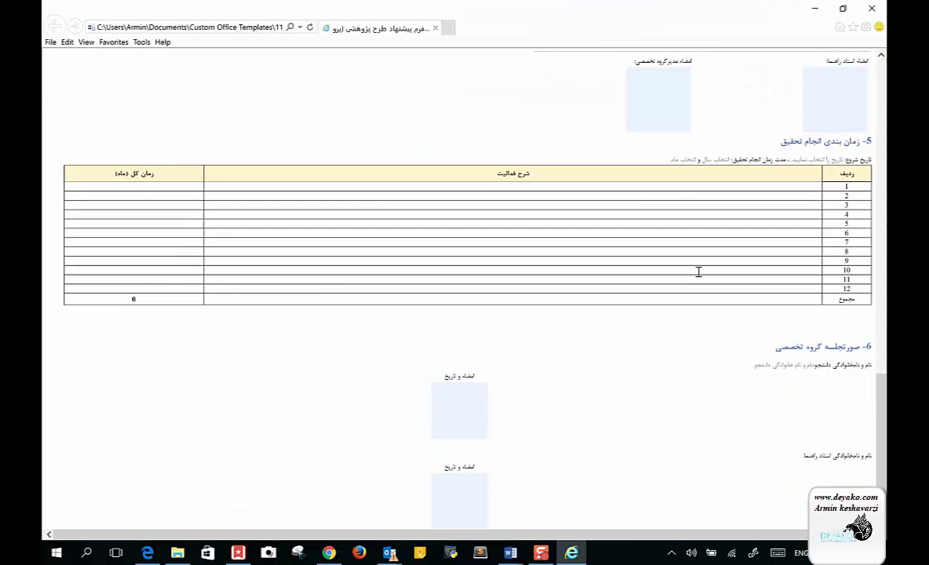
scroll(698, 271, down, 3)
scroll(700, 272, up, 10)
scroll(704, 271, up, 10)
scroll(704, 271, up, 3)
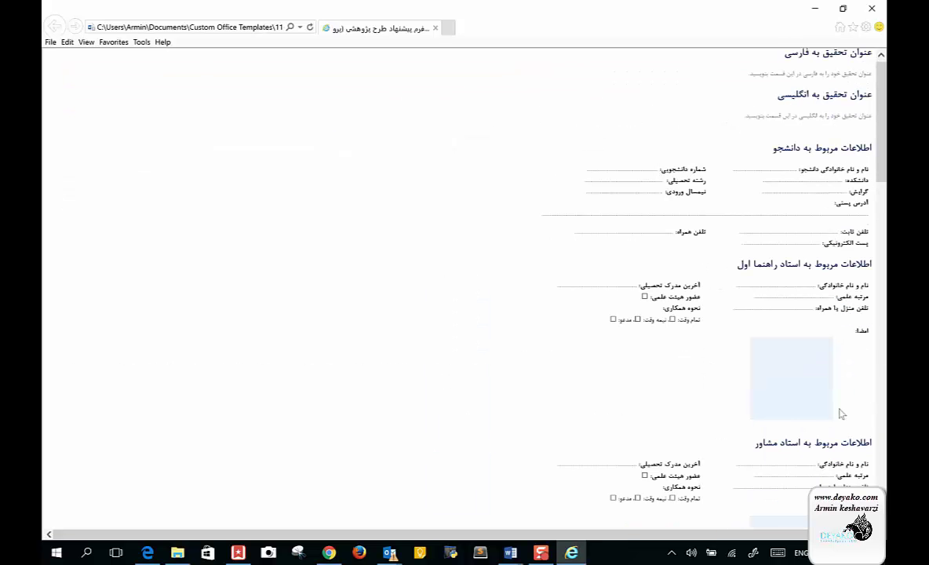
click(872, 8)
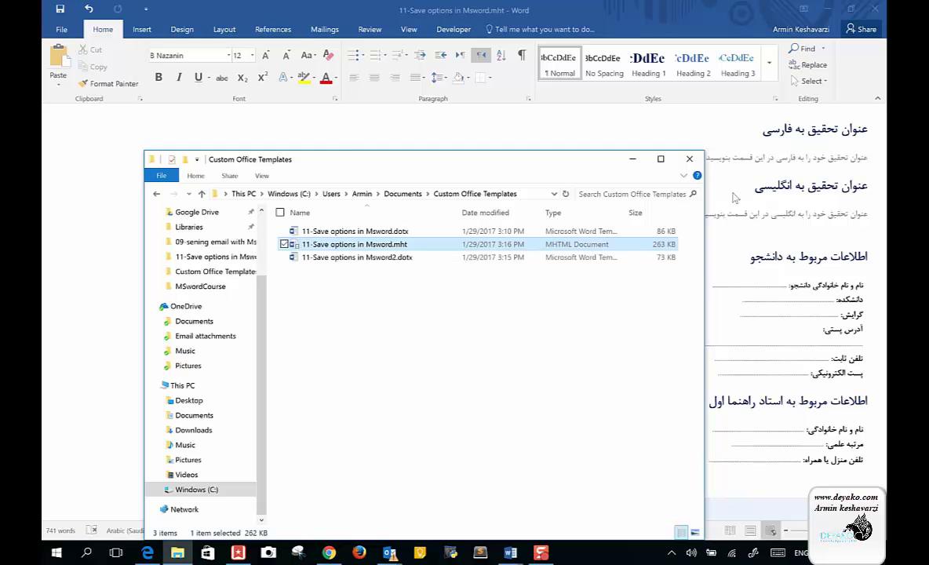
click(87, 179)
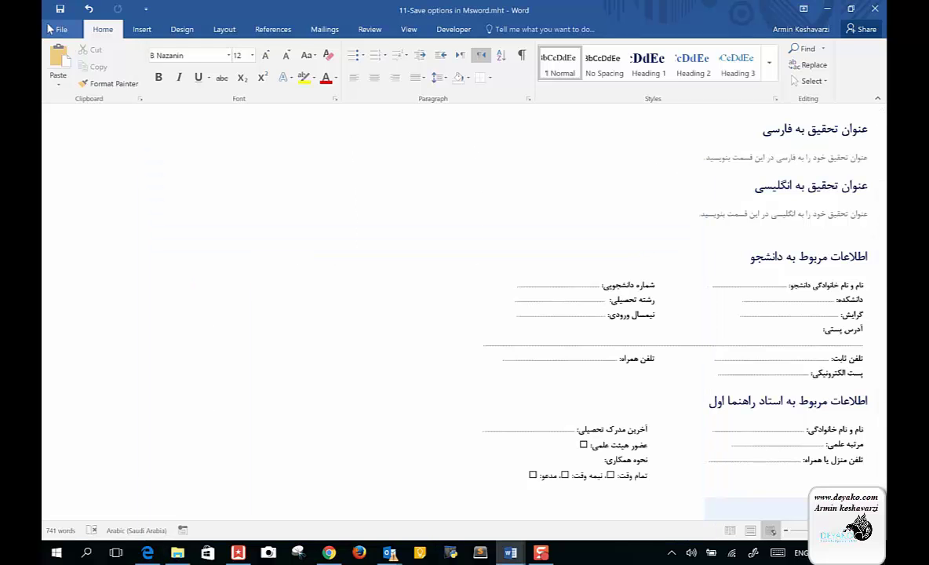
- Save the form as Web Page (*.htm;*.html) 11-Save options in Msword.htm, accepting the warning
click(61, 29)
click(62, 146)
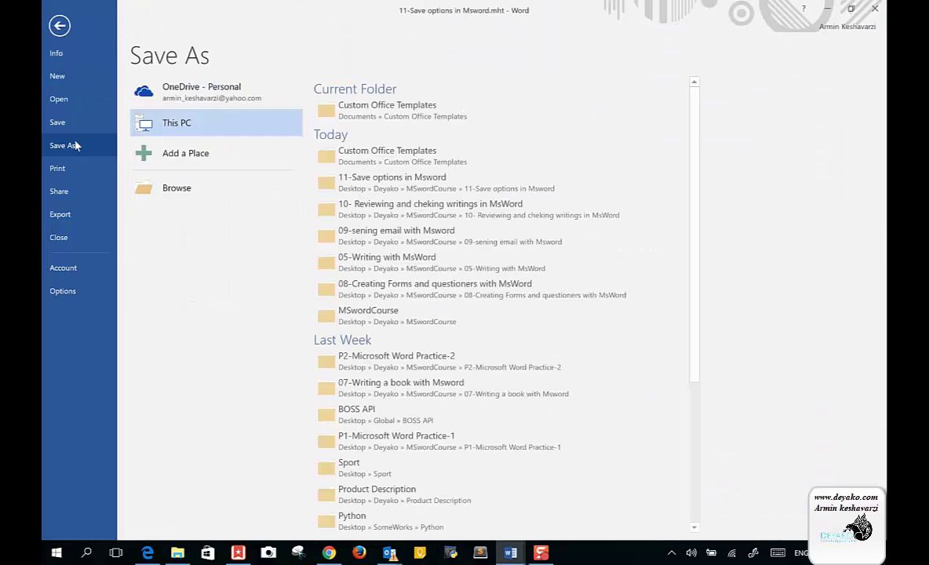
double_click(185, 130)
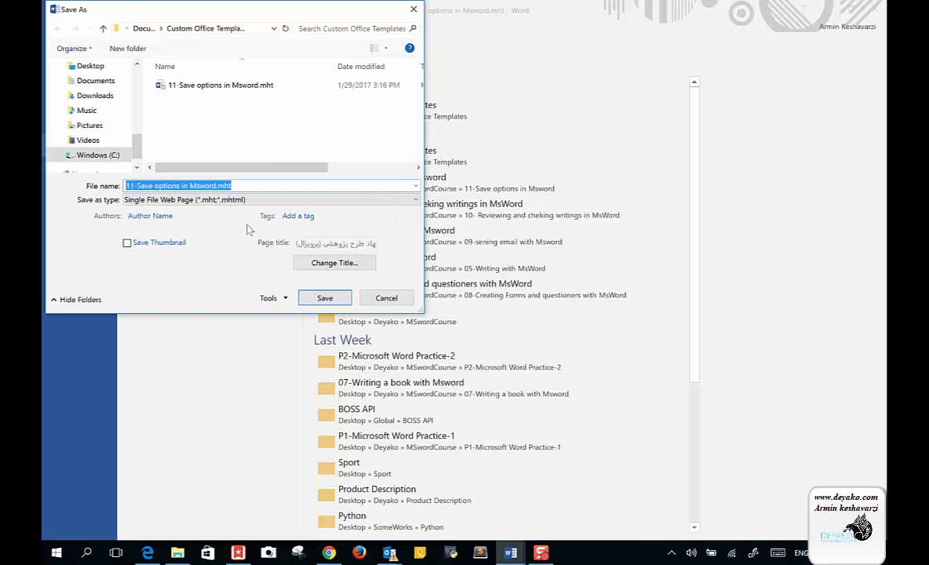
click(220, 200)
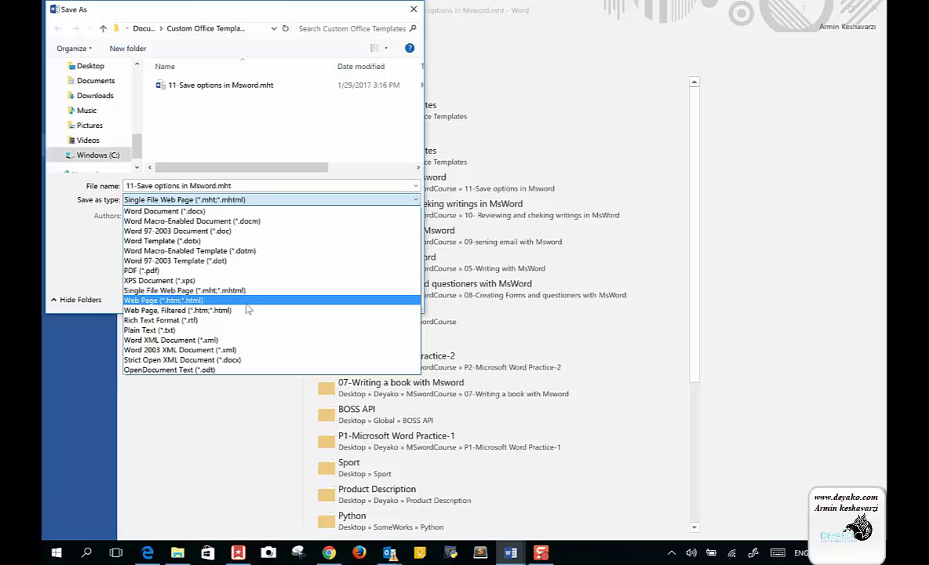
click(246, 305)
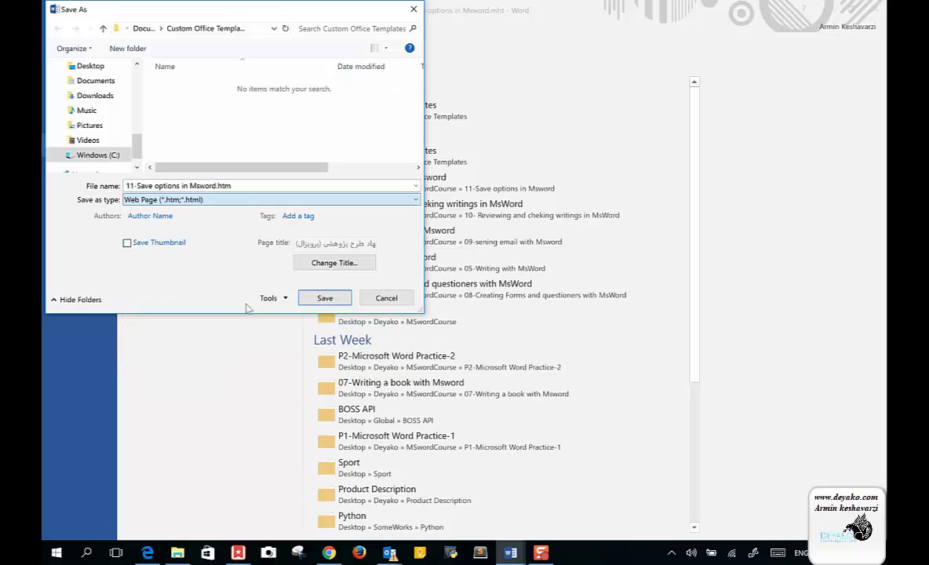
click(313, 298)
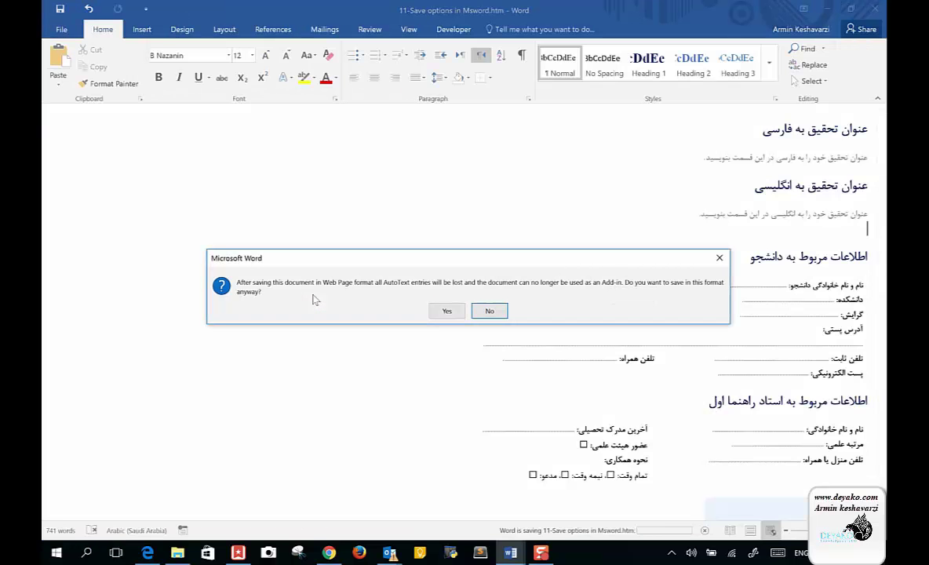
click(449, 311)
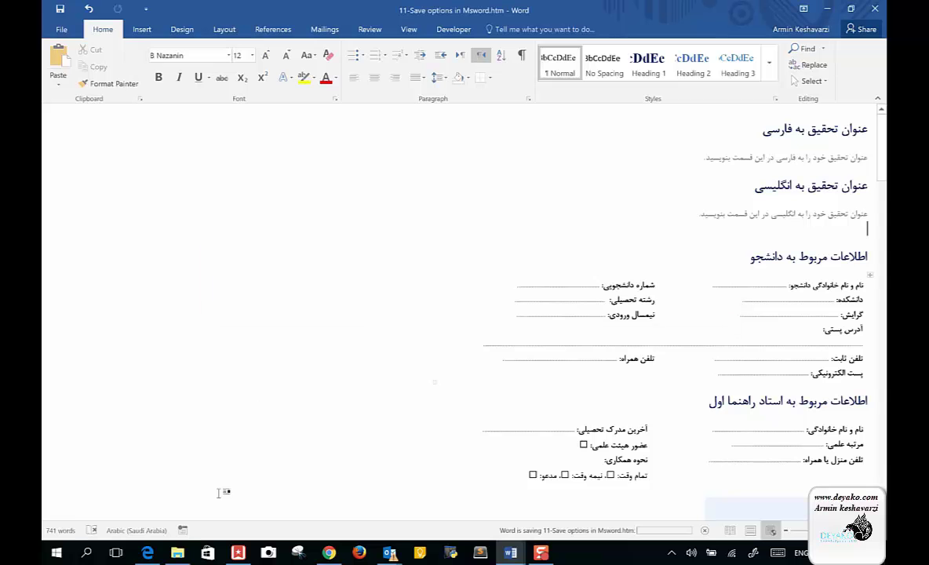
- Open the saved 11-Save options in Msword.htm in Chrome and scroll through the form
click(177, 553)
double_click(332, 230)
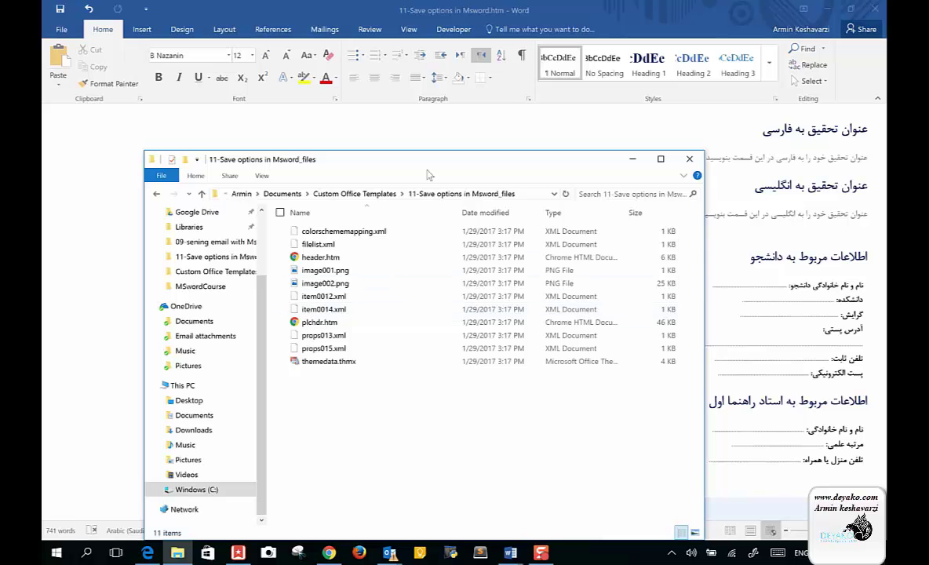
click(378, 194)
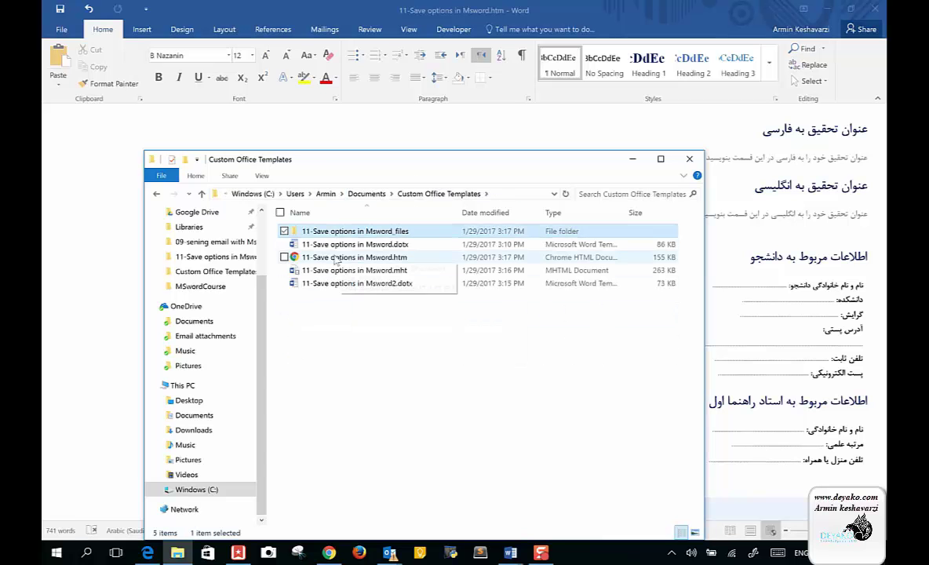
click(410, 259)
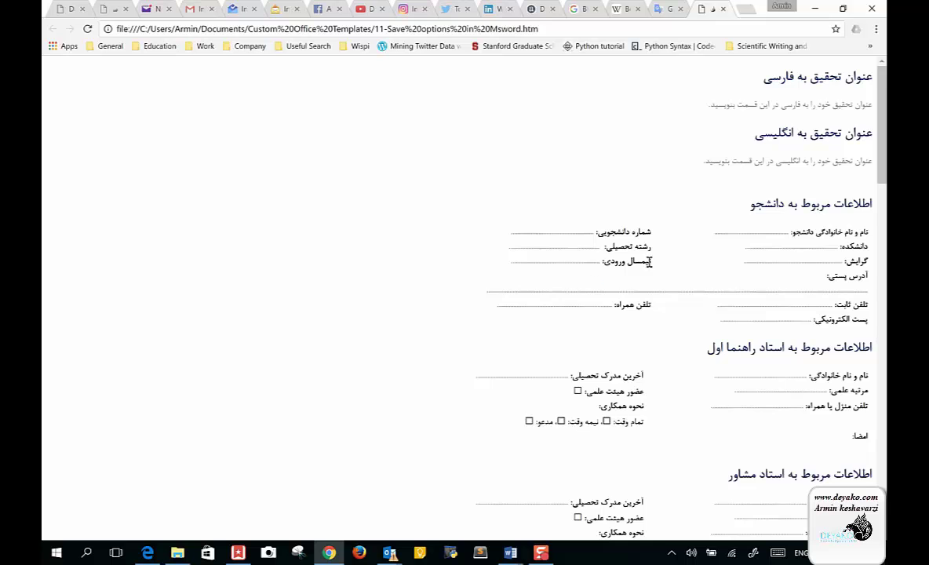
scroll(533, 343, down, 5)
scroll(522, 349, down, 6)
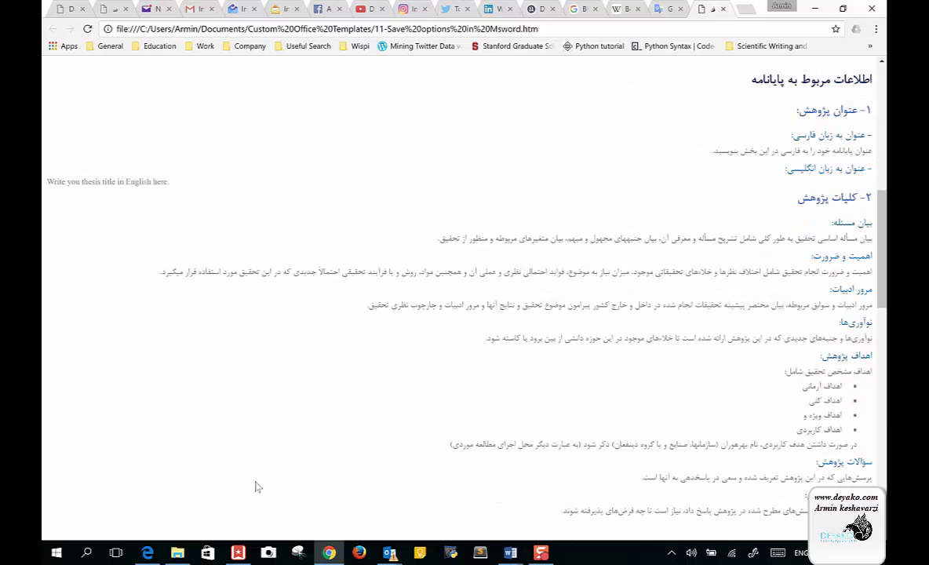
- Switch back to the Msword2.dotx template window in Word
click(177, 553)
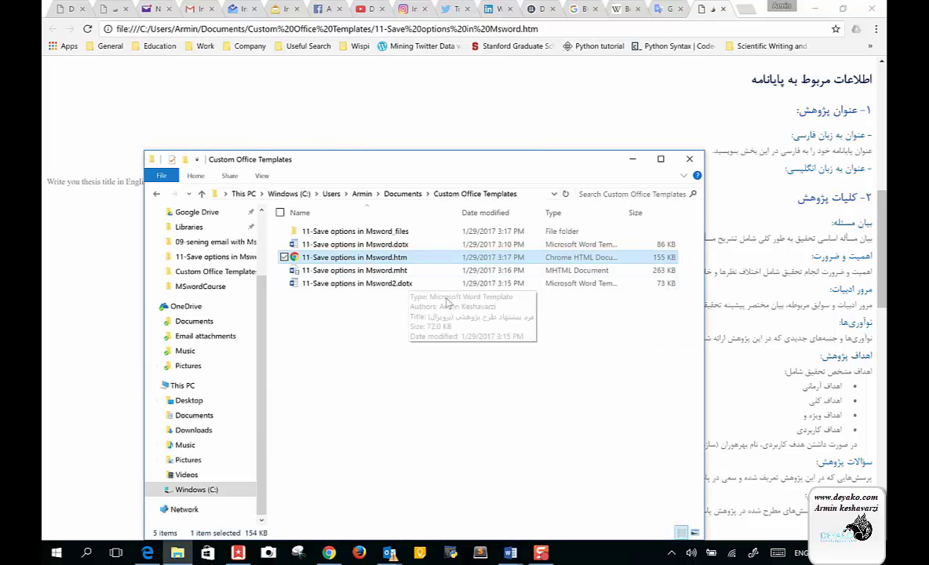
click(510, 552)
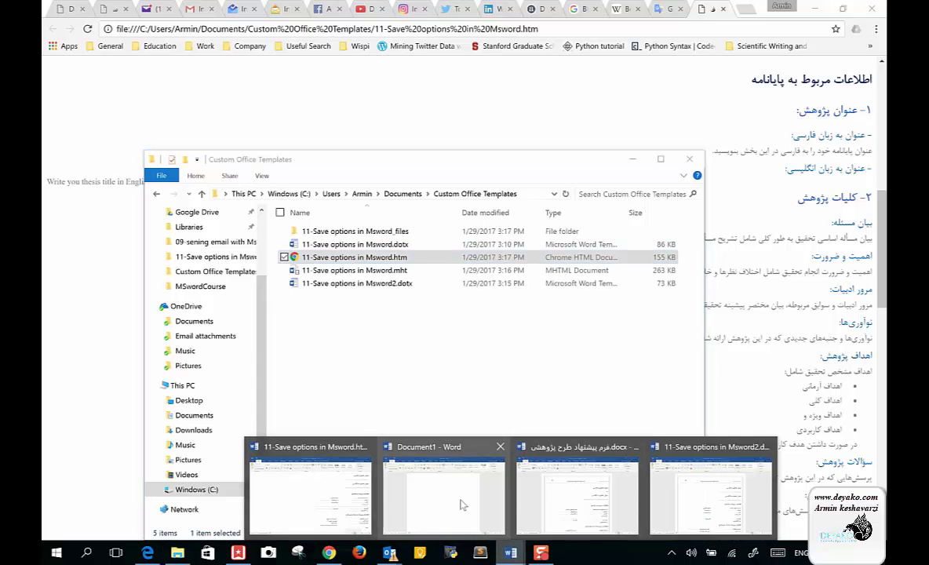
click(680, 504)
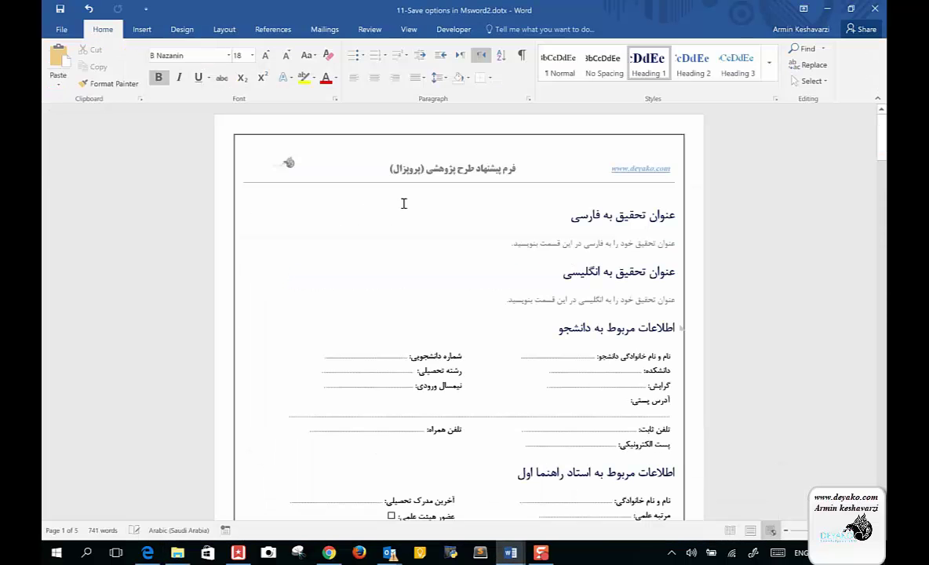
- Review the Save as type formats for the Msword2 template, then close the dialog without saving
click(61, 29)
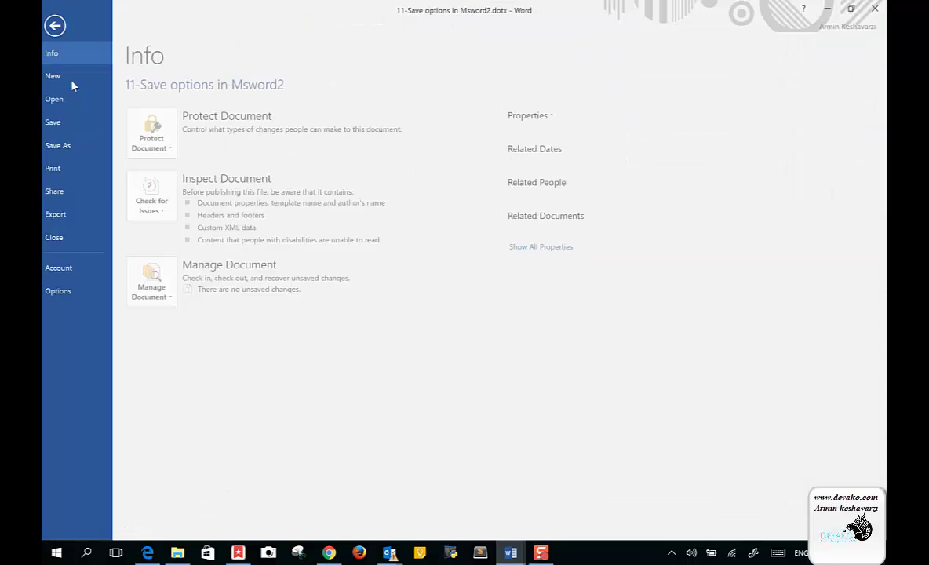
click(84, 154)
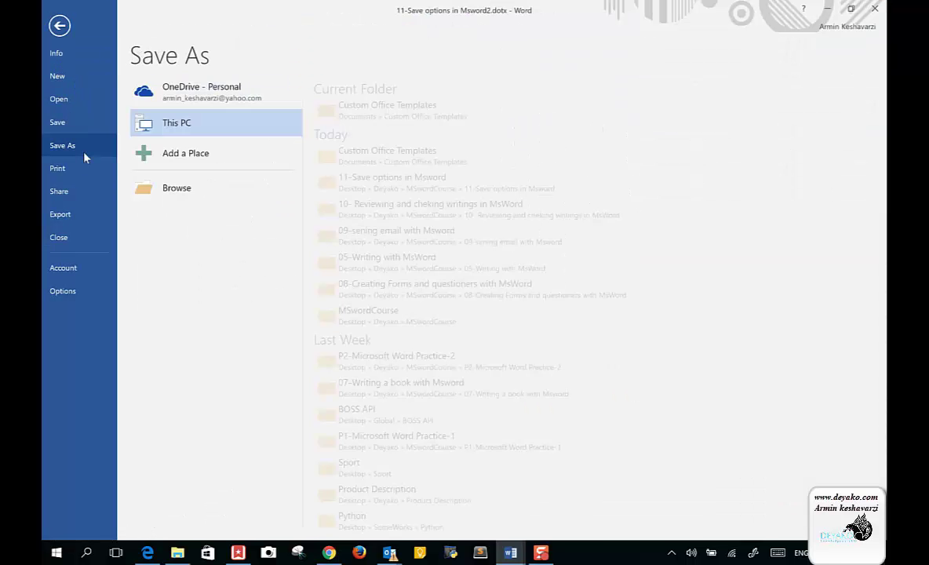
double_click(196, 133)
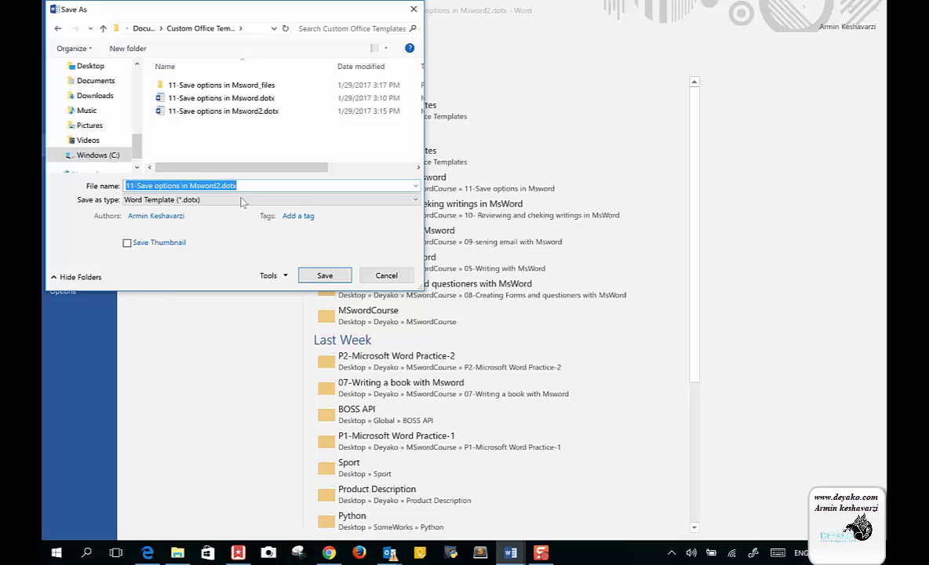
click(215, 200)
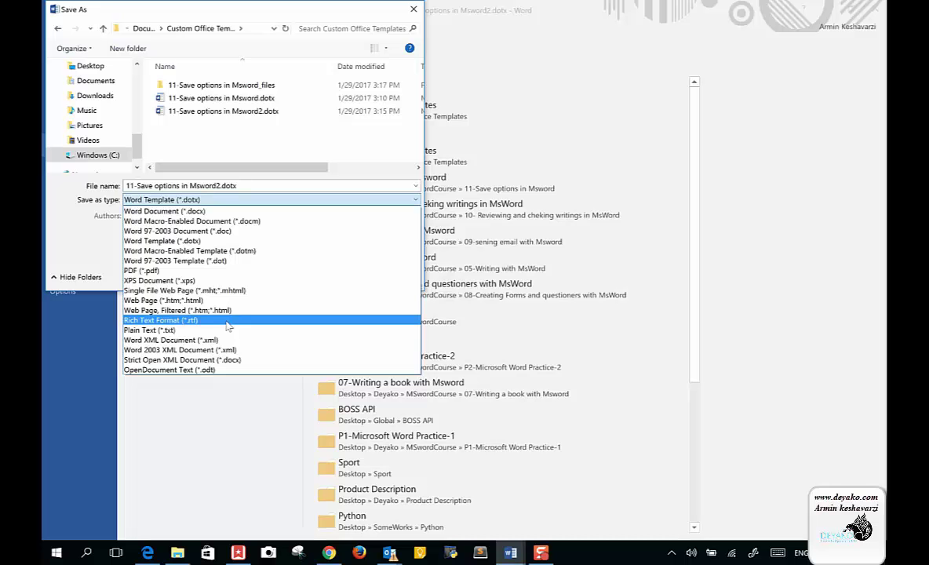
click(87, 552)
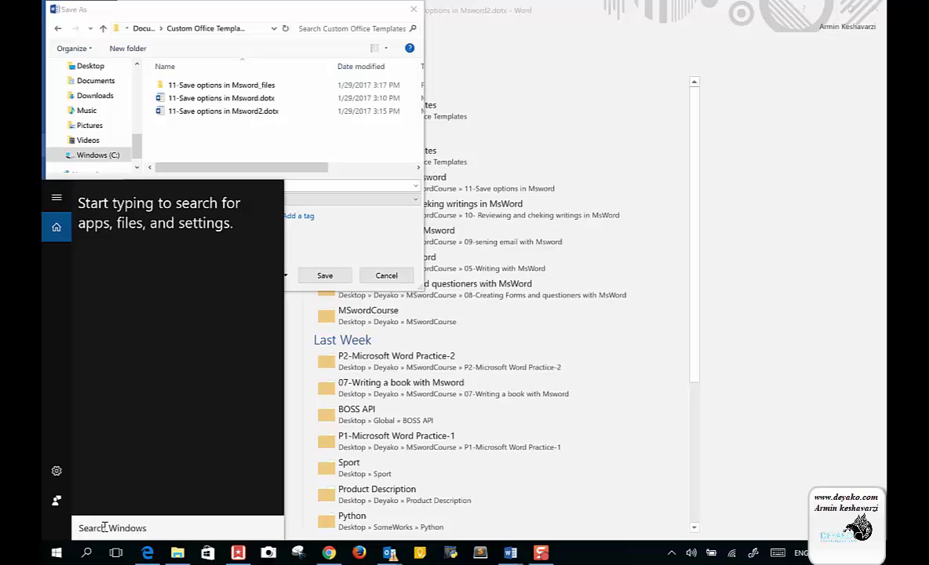
text(wor)
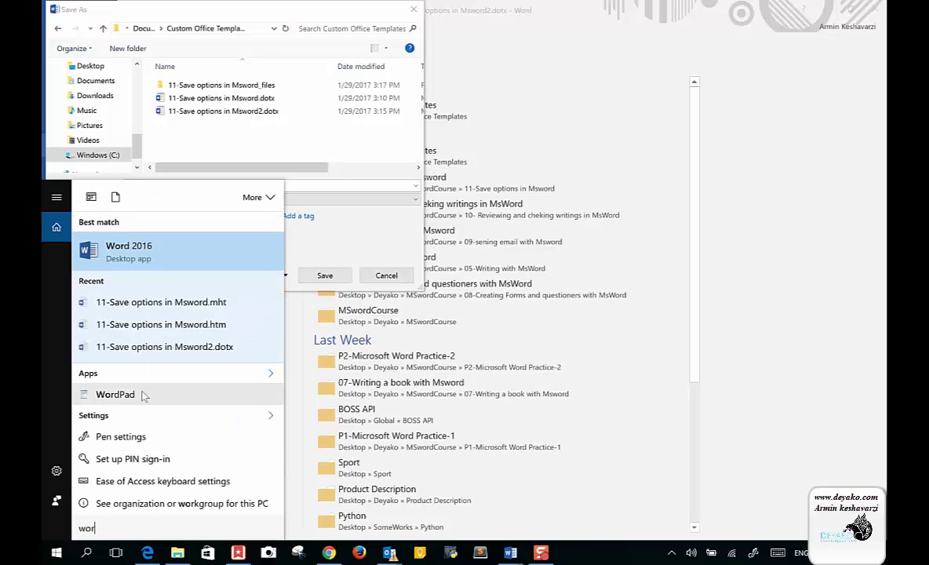
click(343, 182)
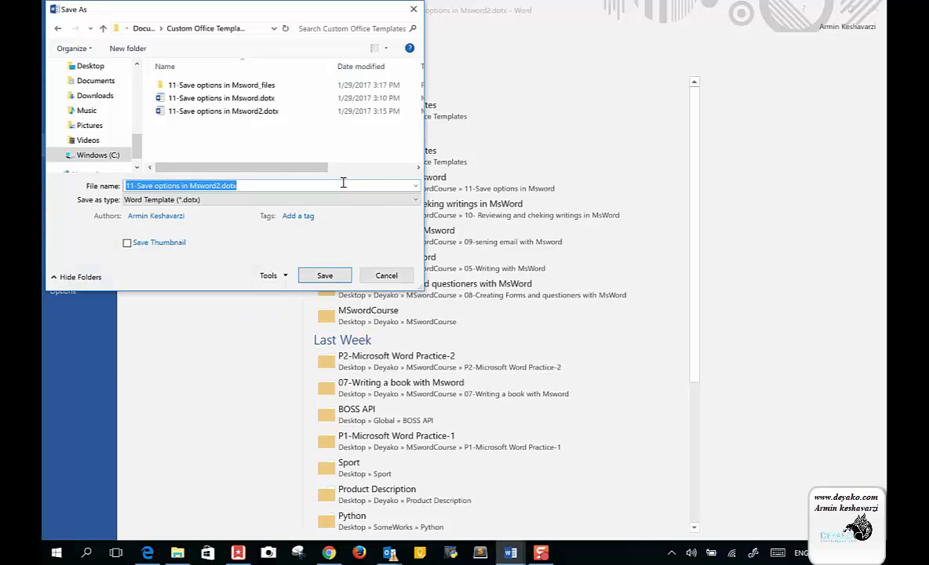
click(245, 199)
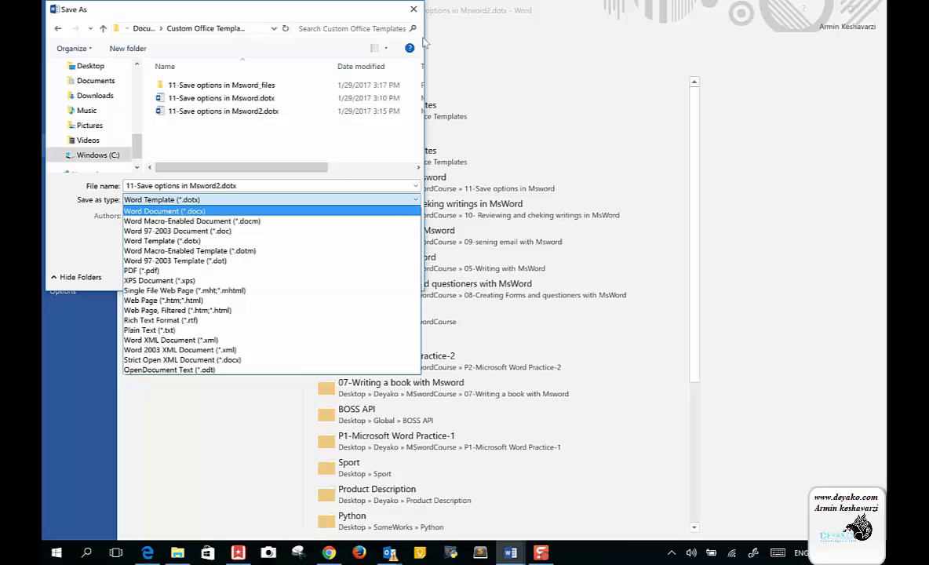
click(414, 11)
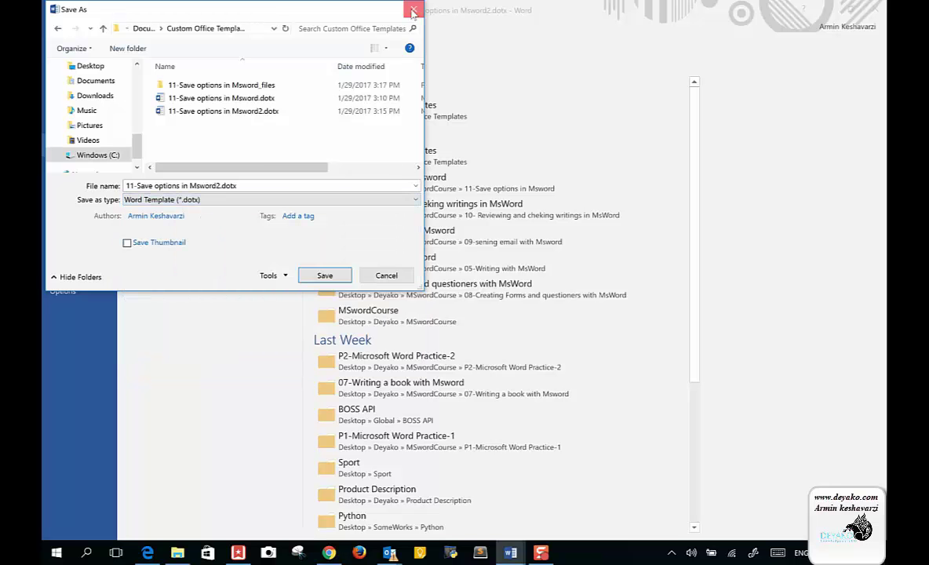
click(413, 11)
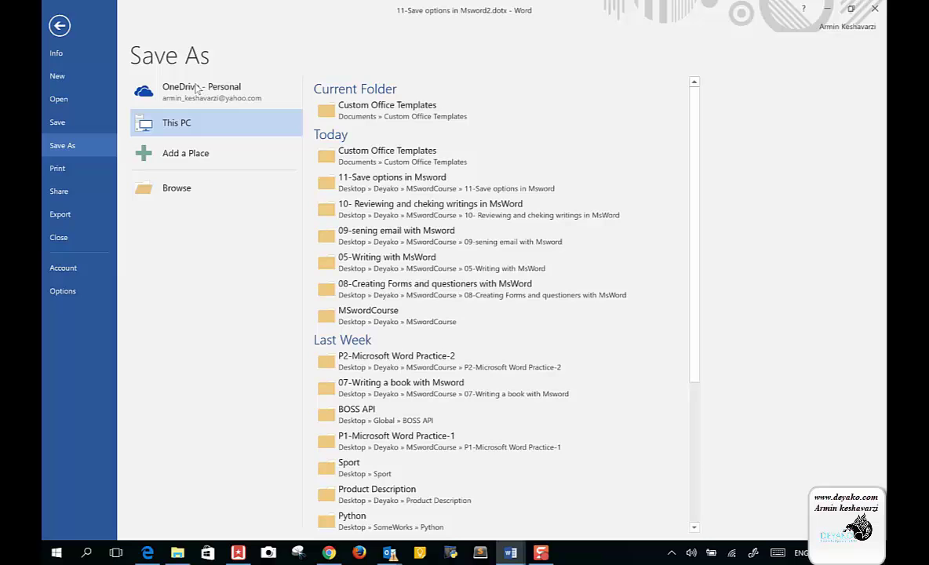
- Look over the Export > Change File Type conversion options
click(89, 214)
click(90, 196)
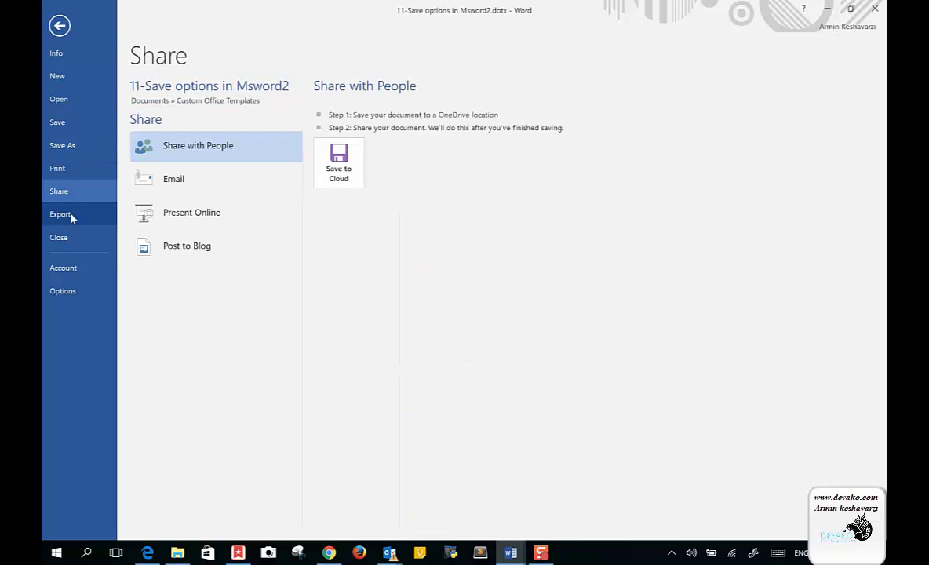
click(71, 215)
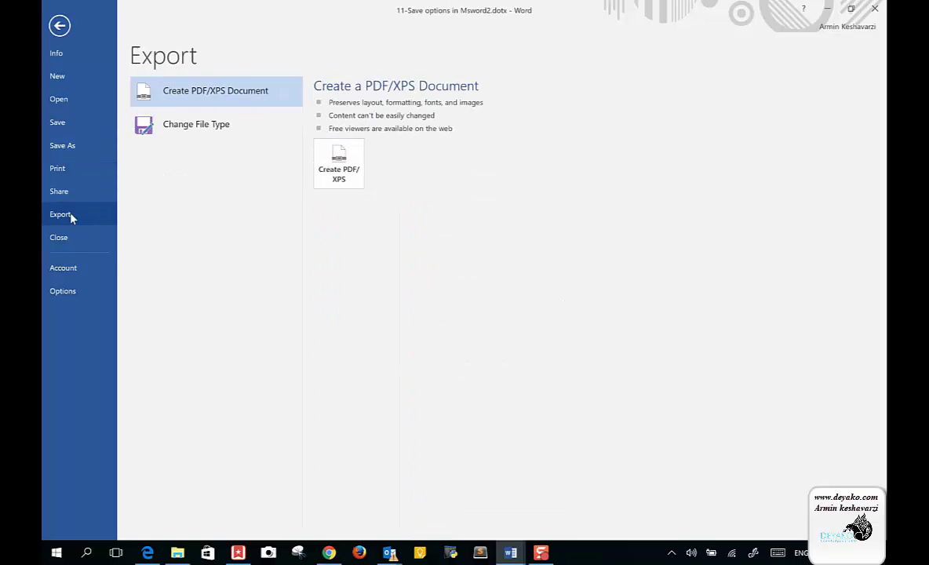
click(248, 134)
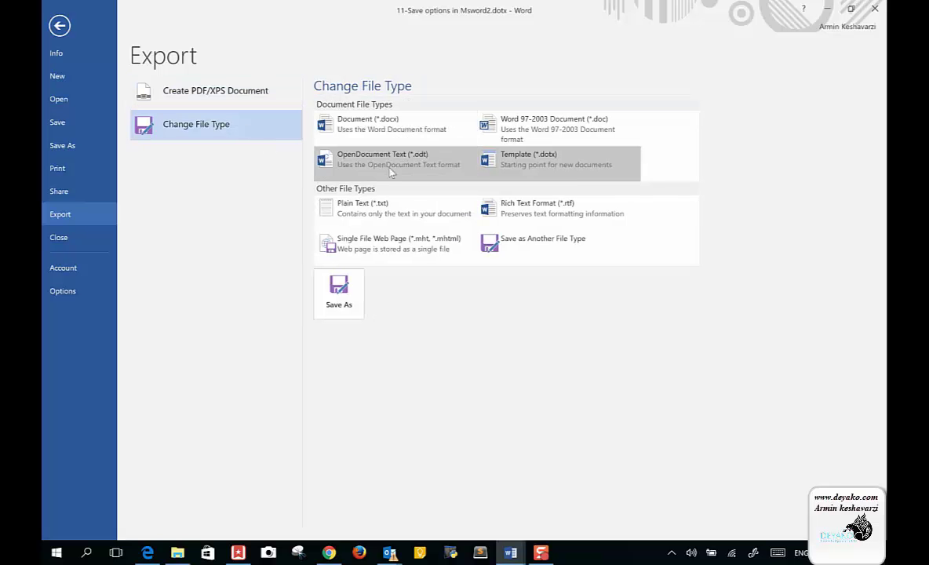
- Send the Msword2 template by e-mail as an attachment
click(59, 195)
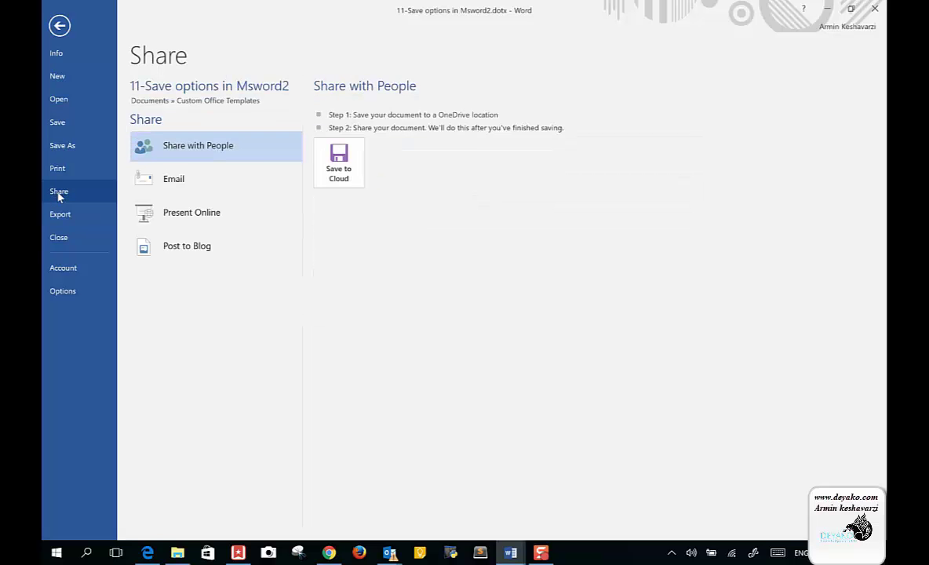
click(181, 180)
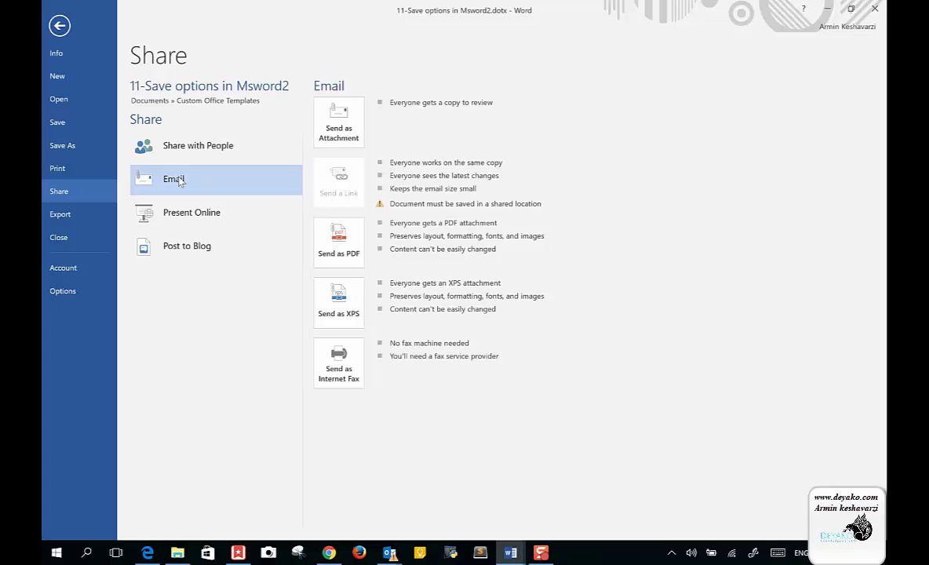
click(355, 133)
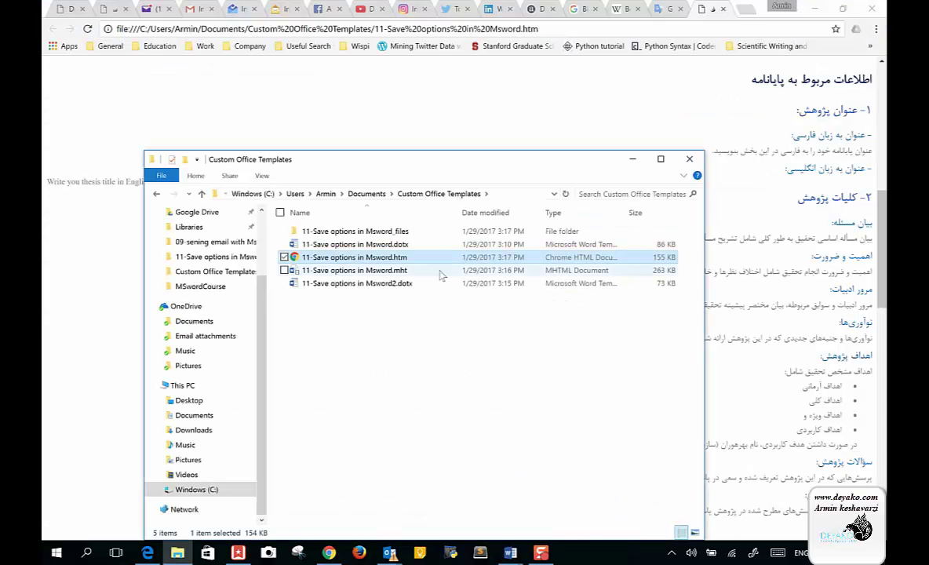
- Bring the 11-Save options in Msword.htm window forward and show its Present Online sharing details
click(508, 555)
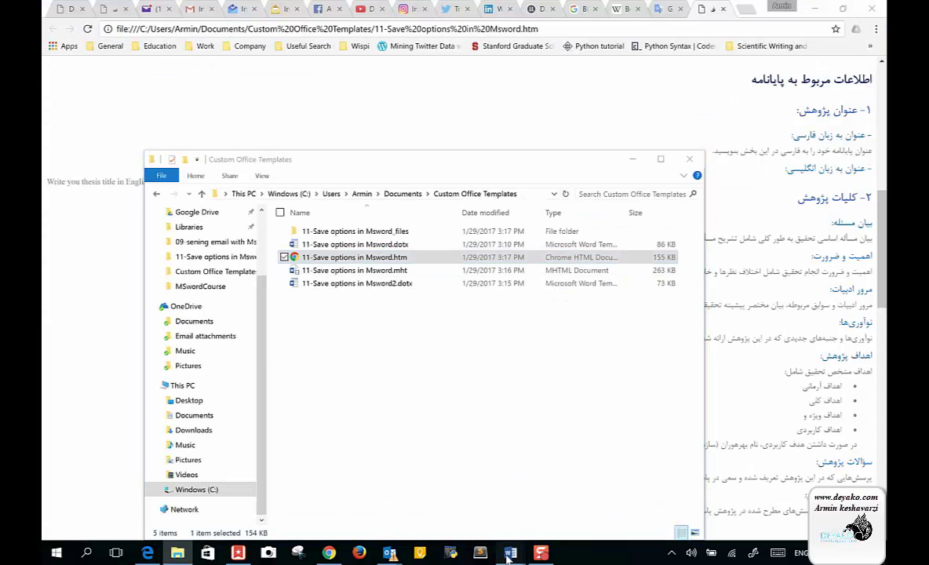
click(359, 464)
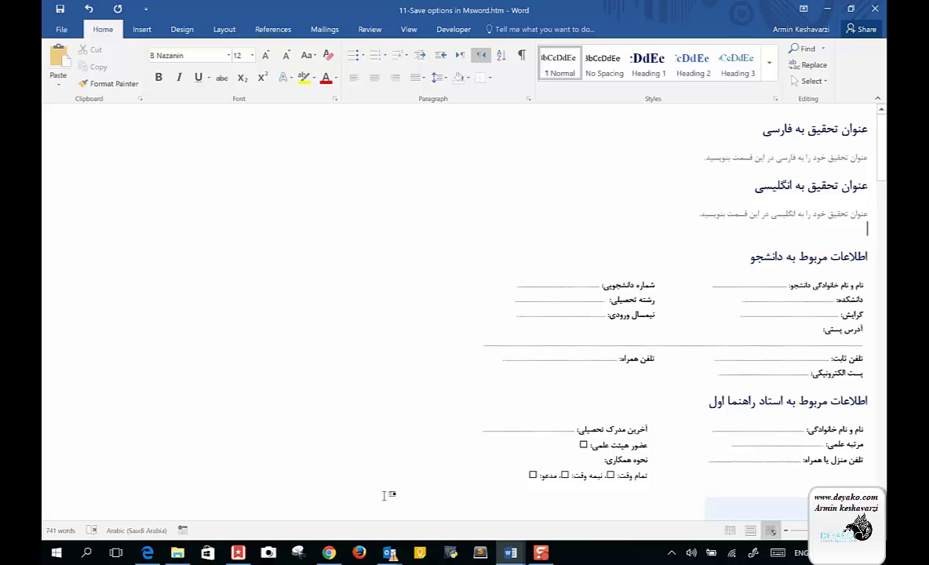
click(60, 29)
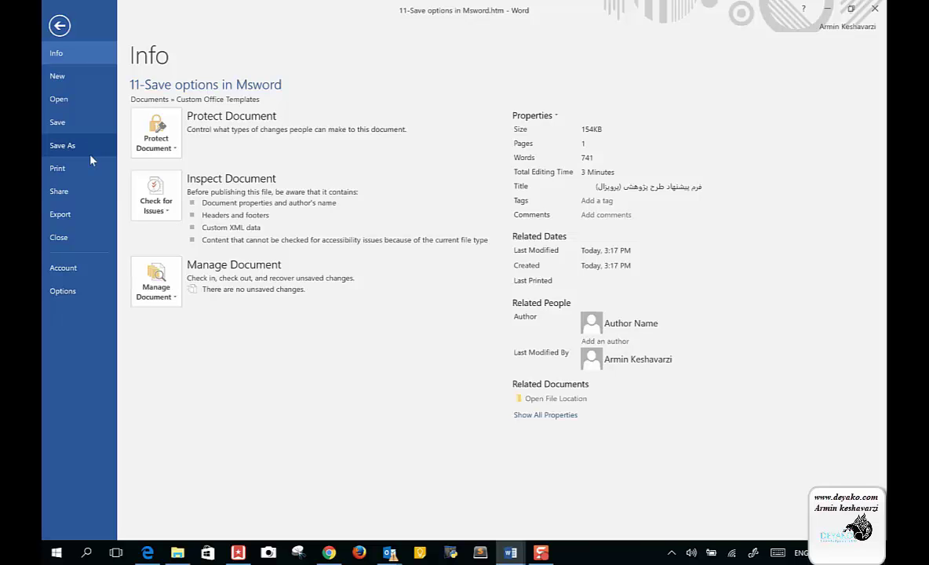
click(53, 219)
click(75, 194)
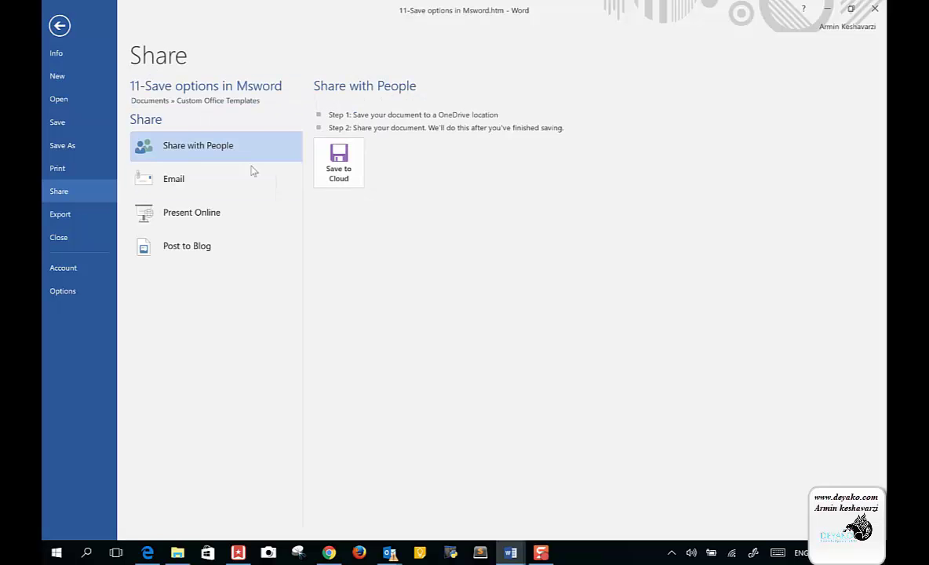
click(244, 223)
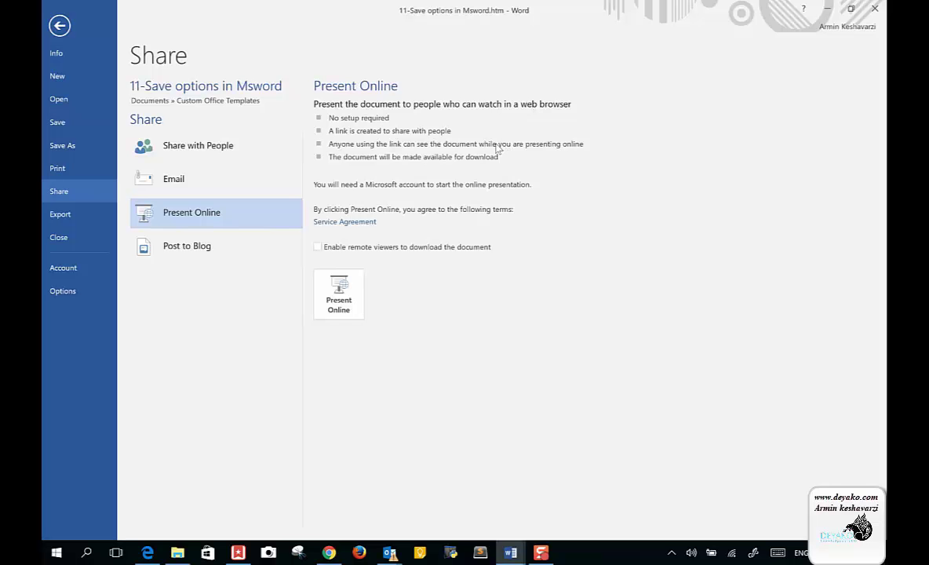
- Start the online presentation of the Msword.htm form to remote viewers
click(338, 302)
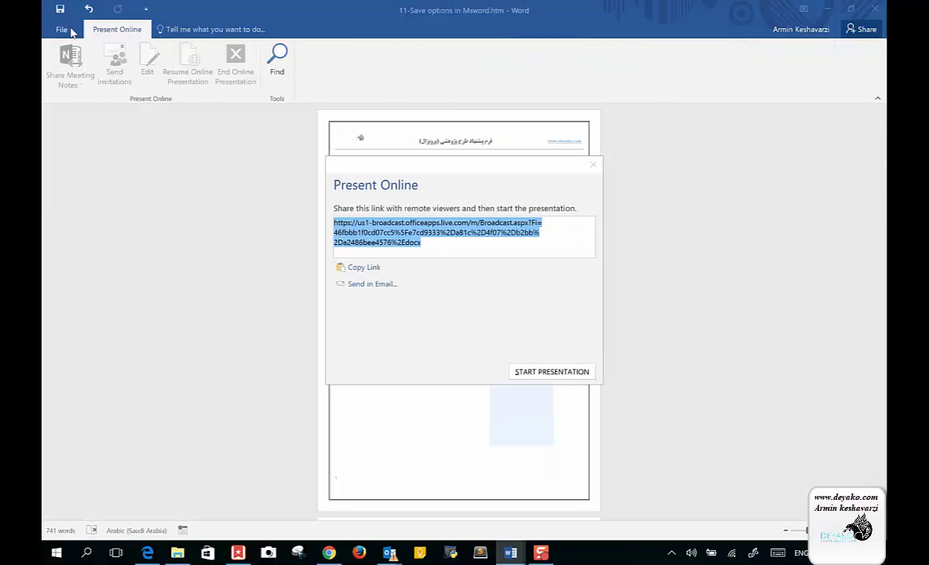
click(557, 378)
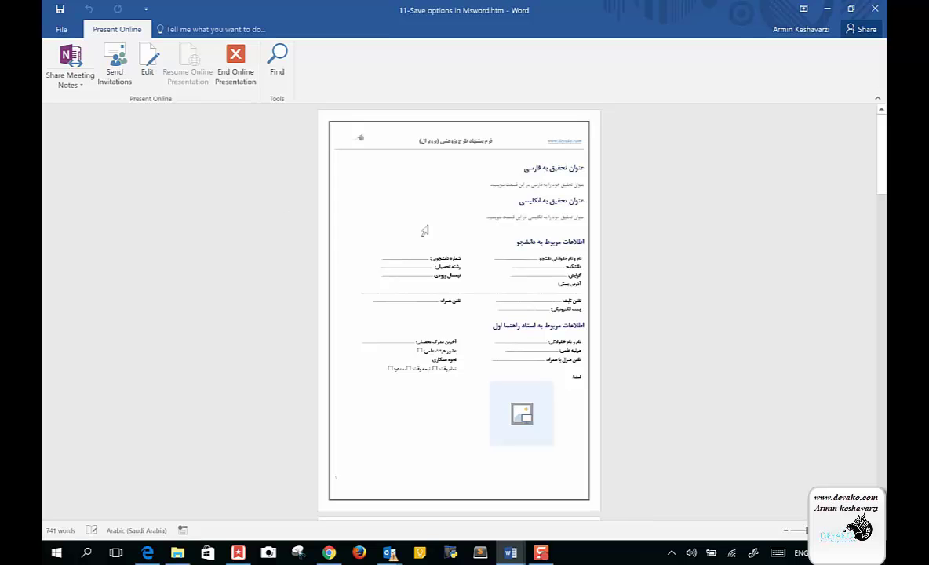
scroll(422, 216, down, 1)
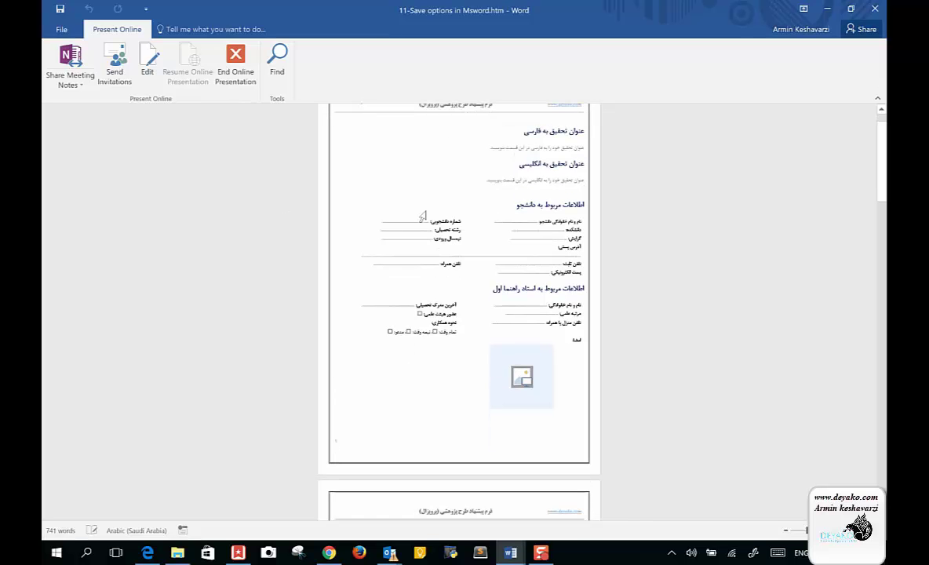
scroll(422, 216, down, 3)
scroll(282, 192, up, 4)
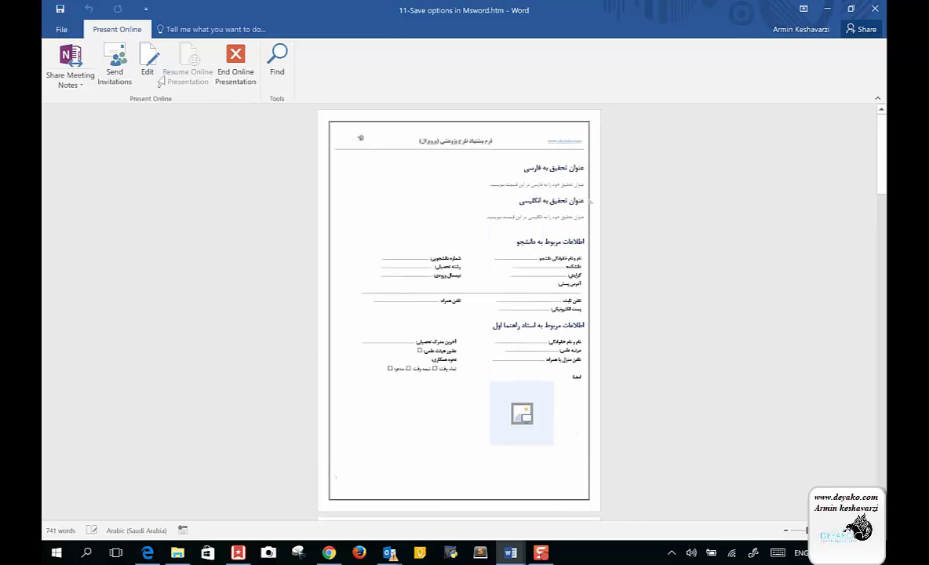
- Close the presented document and confirm ending the online presentation
click(61, 29)
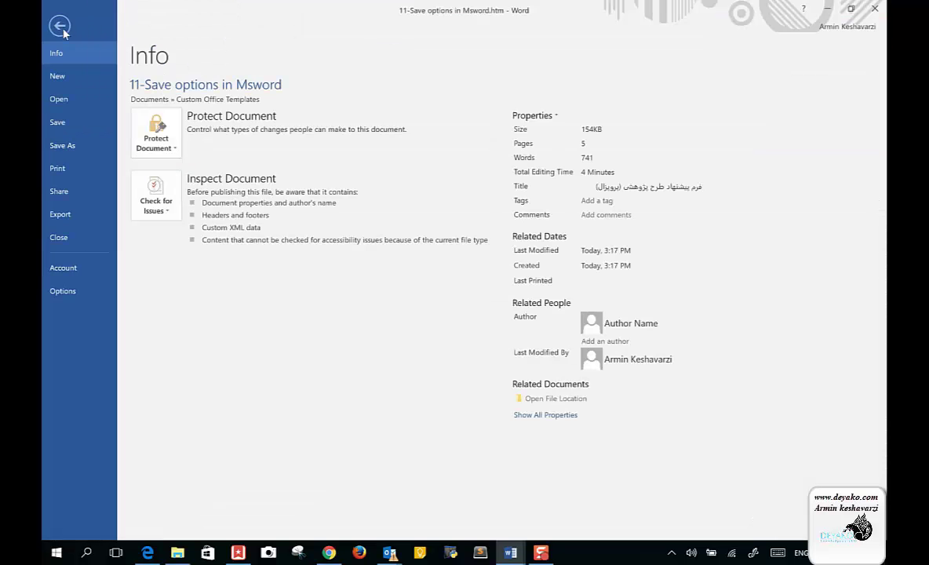
click(59, 26)
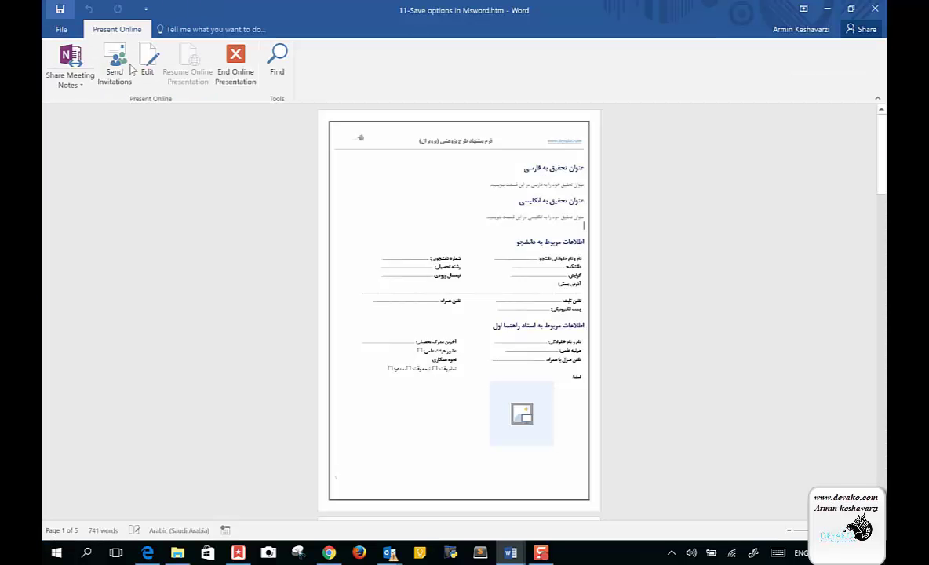
click(874, 9)
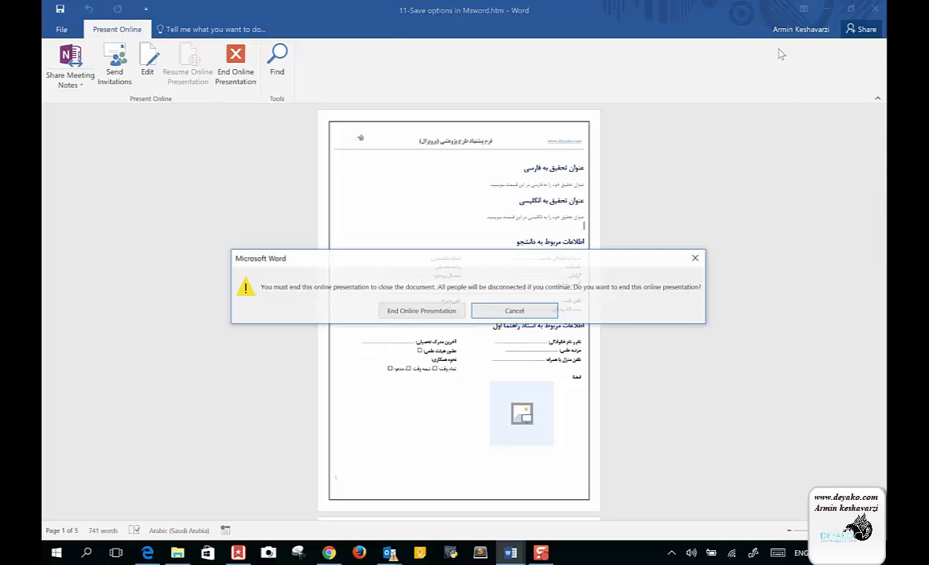
click(410, 312)
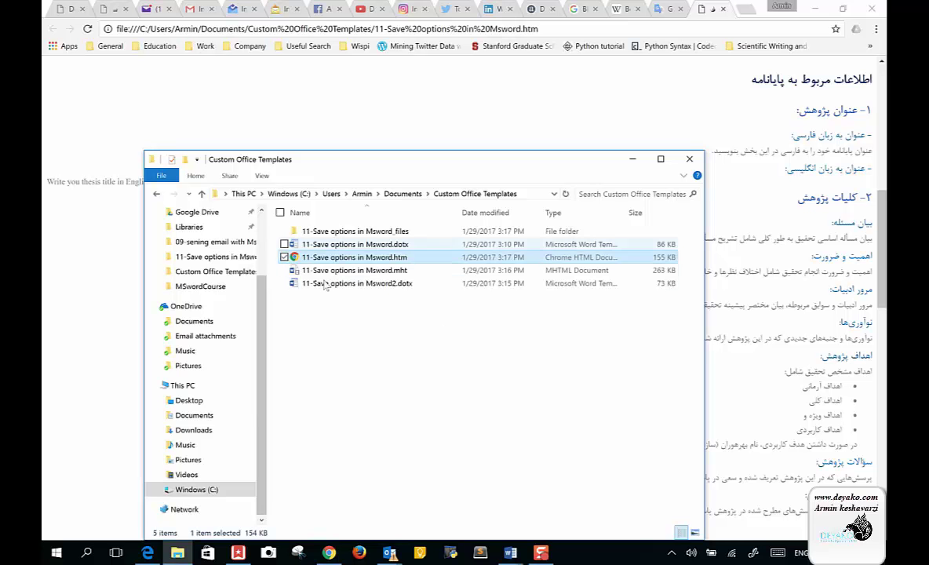
- From the proposal form's Share page, create a new blog post draft (Document5) from the form
mouse_move(509, 552)
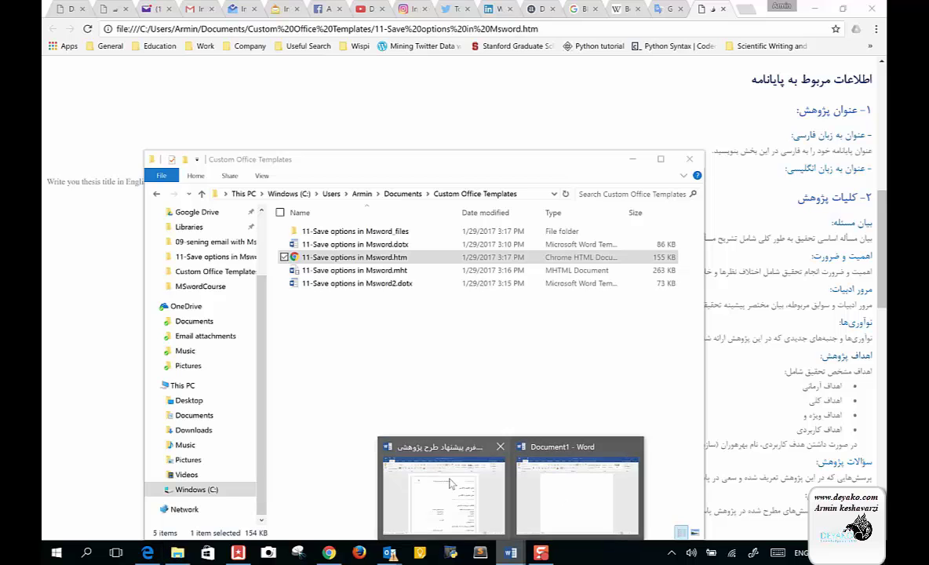
click(449, 483)
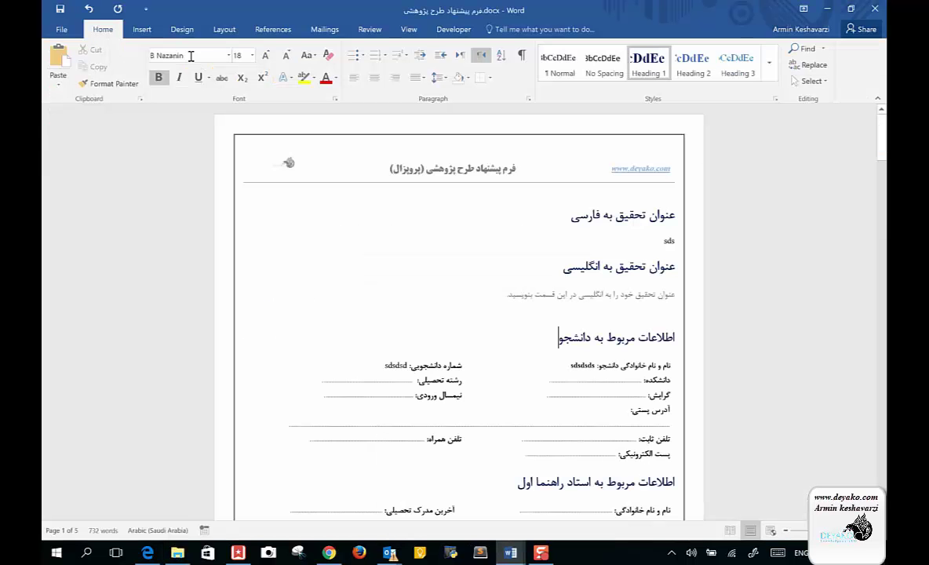
click(56, 29)
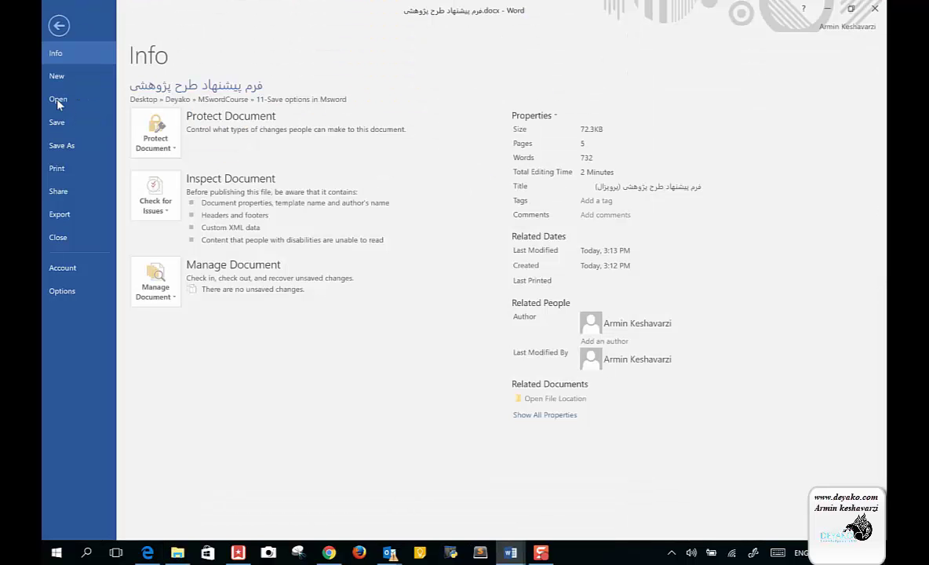
click(89, 199)
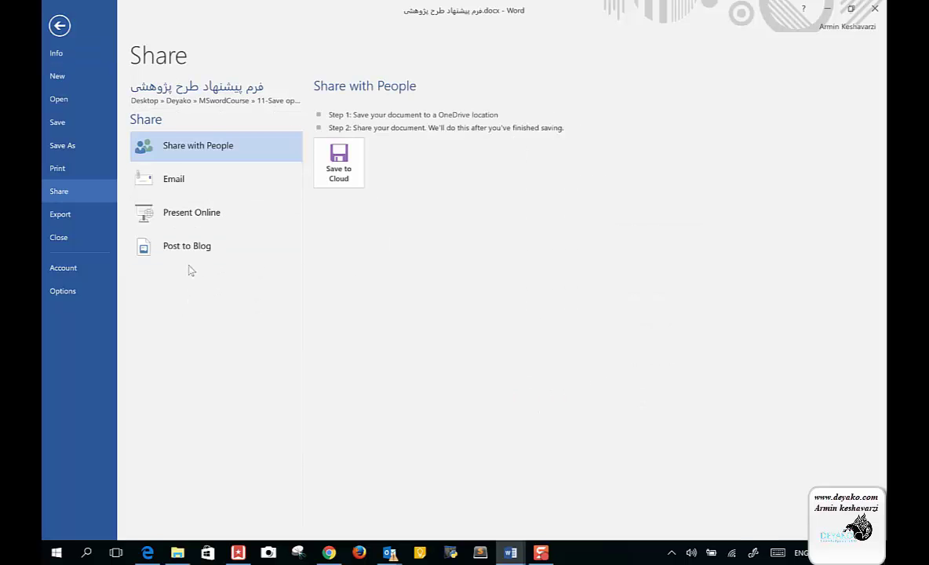
click(209, 253)
click(339, 243)
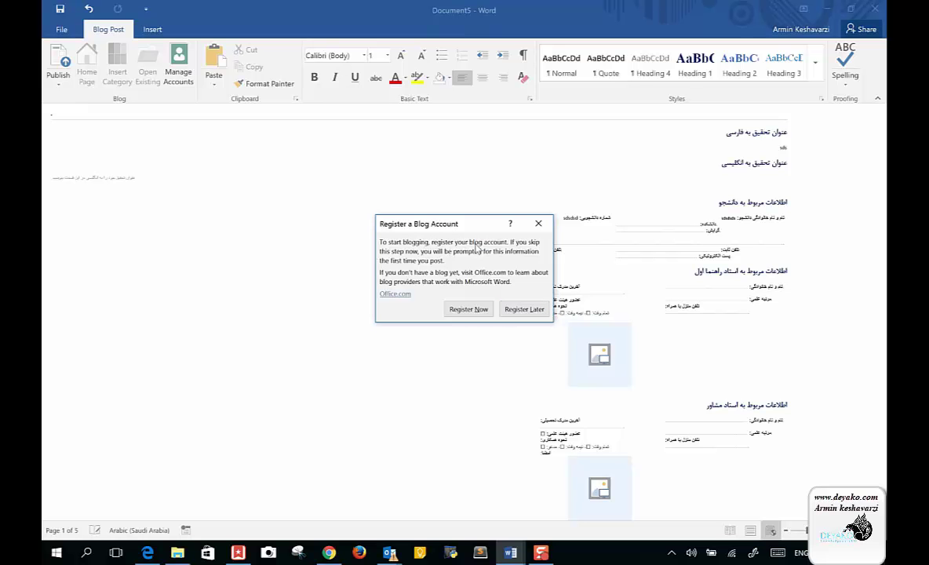
- Begin registering a blog account with WordPress as the provider
click(469, 309)
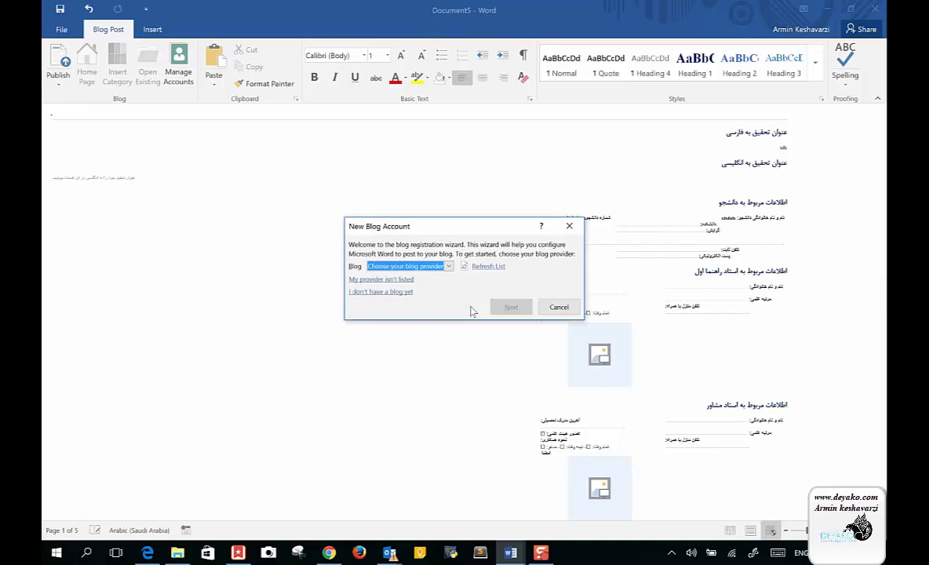
click(449, 266)
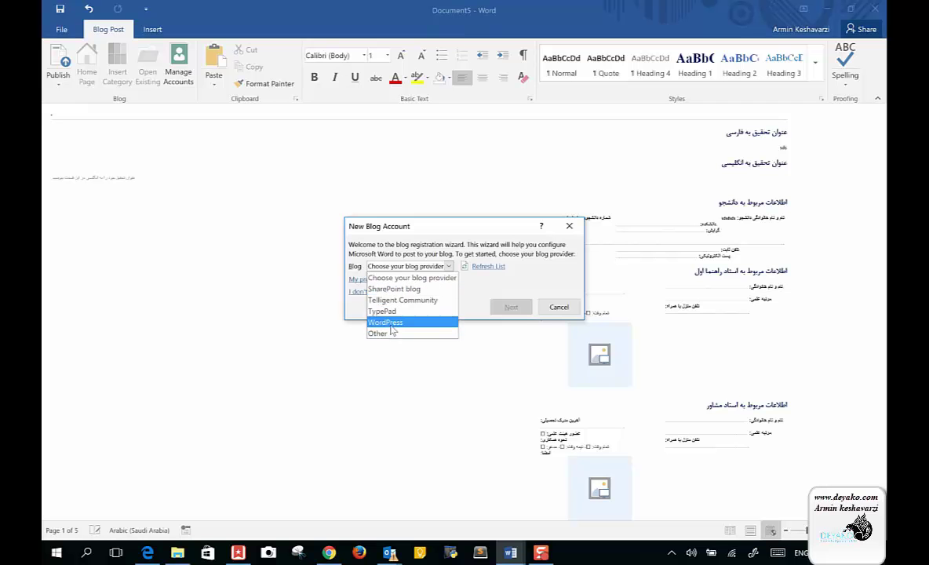
click(392, 324)
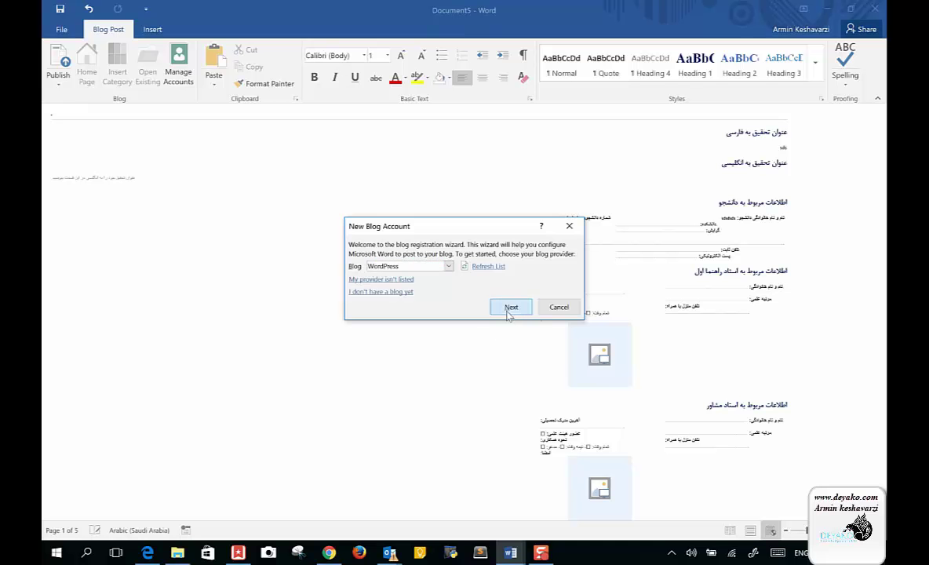
click(509, 309)
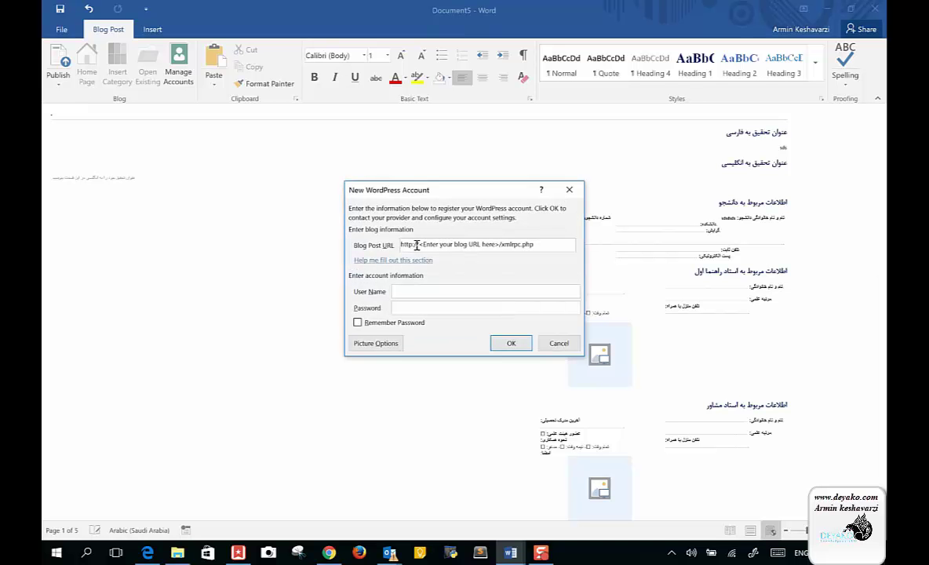
drag(425, 244, 490, 248)
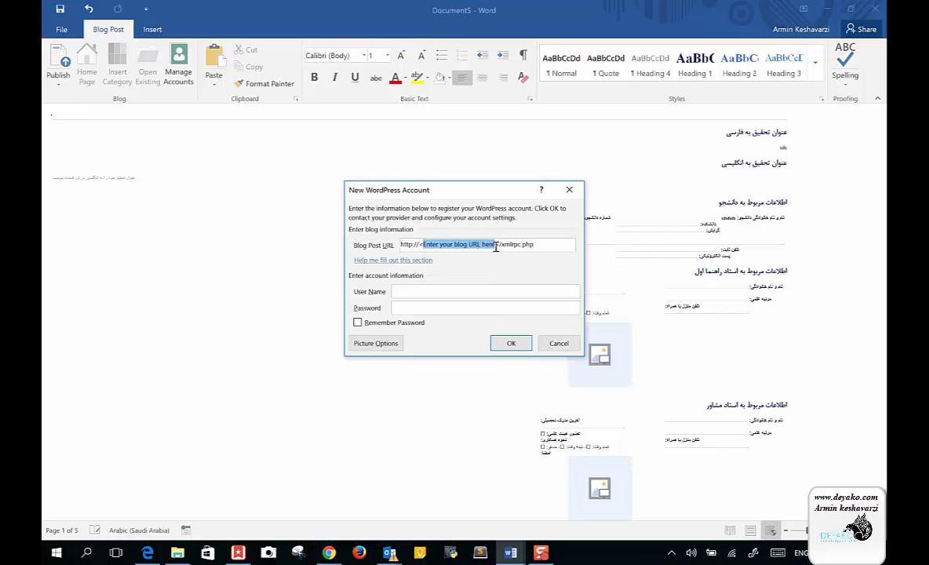
text(www.deya)
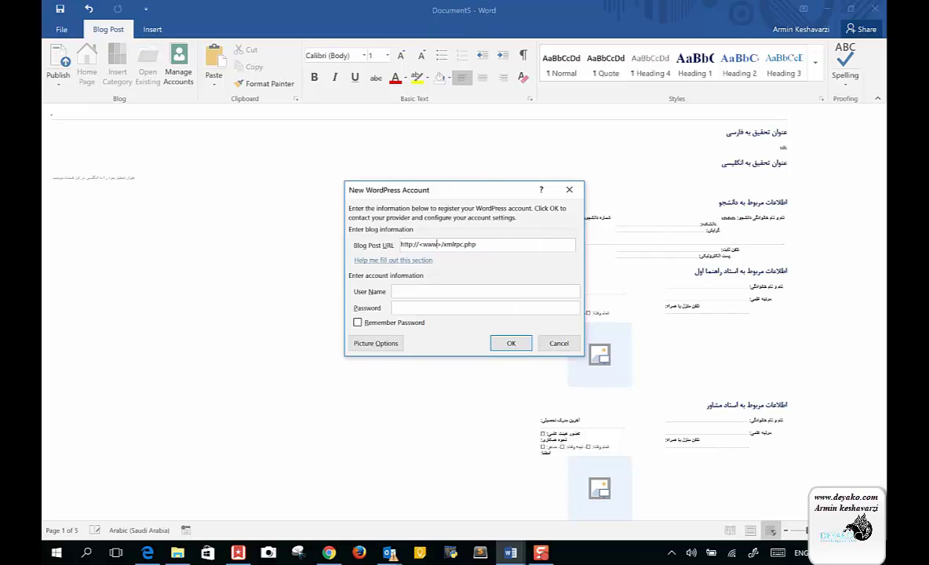
text(ko.co)
text(m)
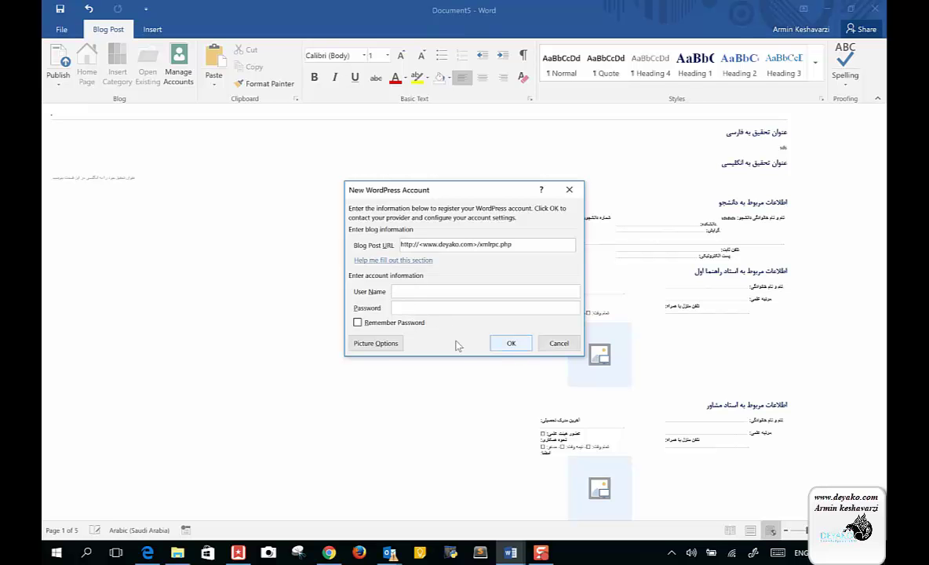
click(383, 344)
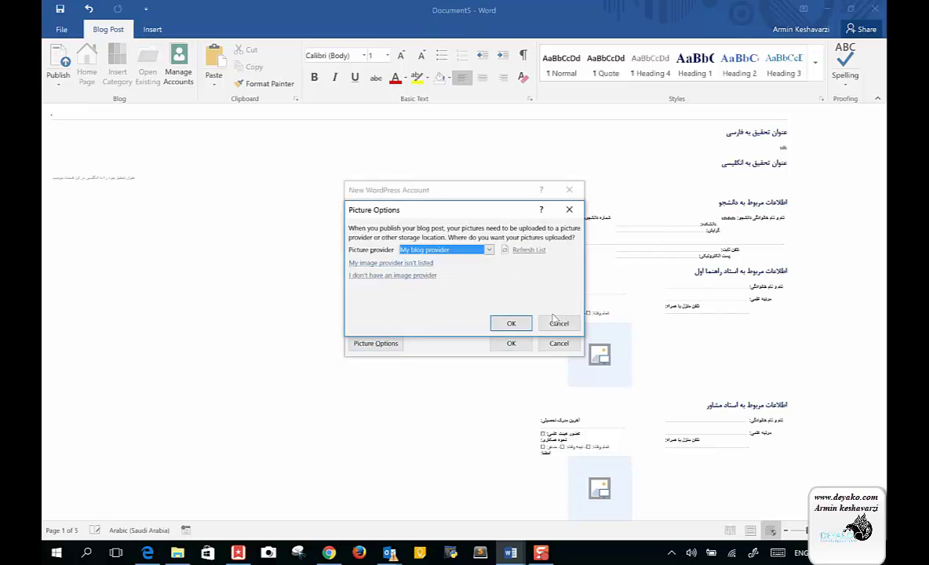
click(556, 323)
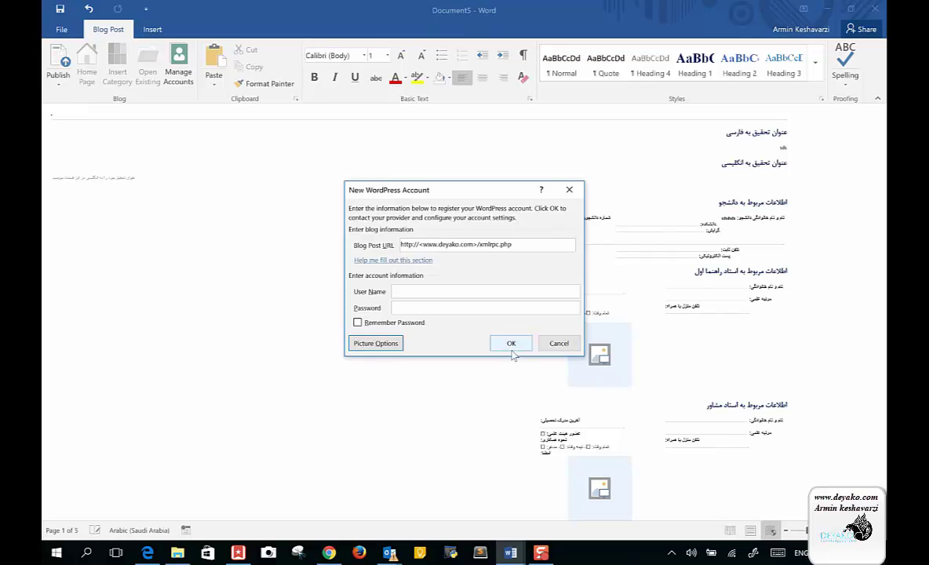
click(559, 345)
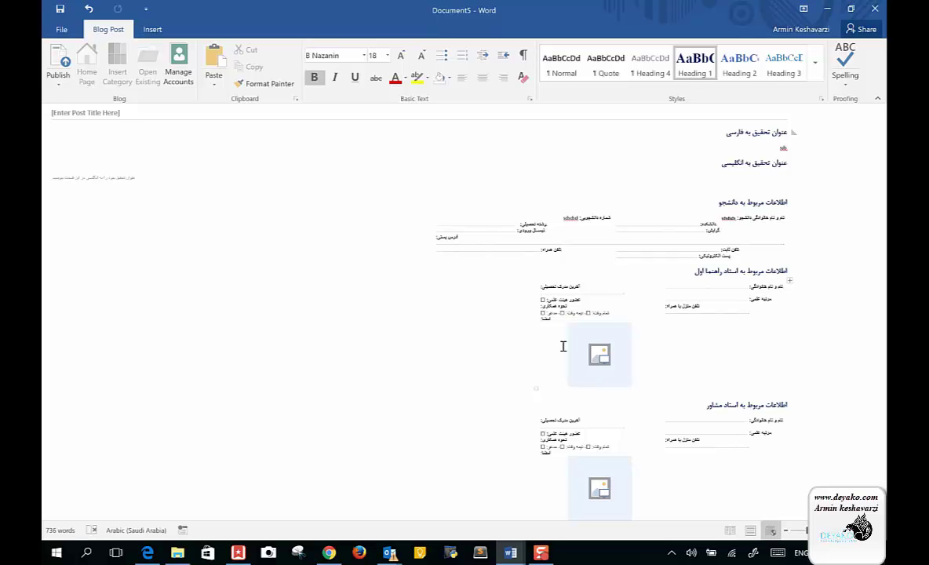
- Select the blog draft's post title placeholder, then switch to the فرم پیشنهاد طرح پژوهشی.docx window
click(95, 115)
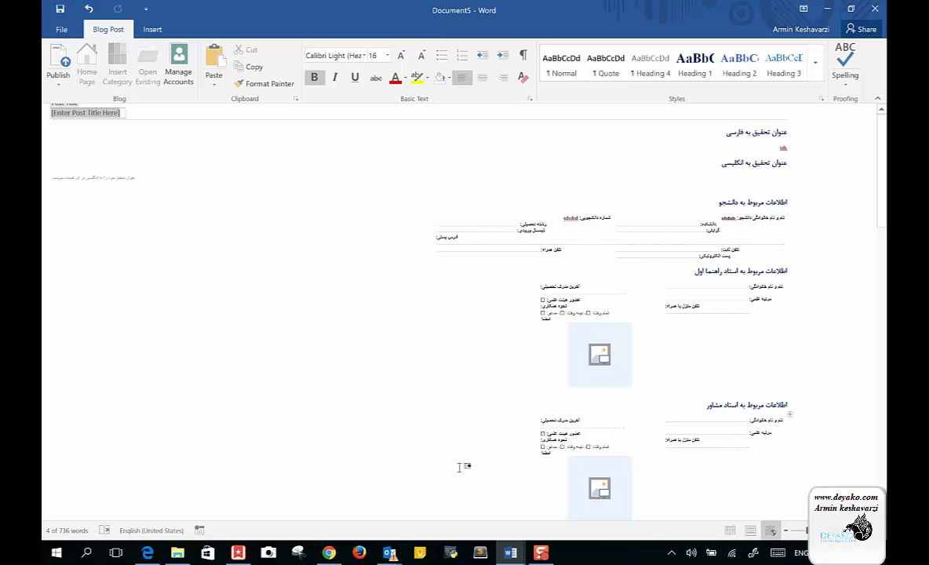
click(510, 553)
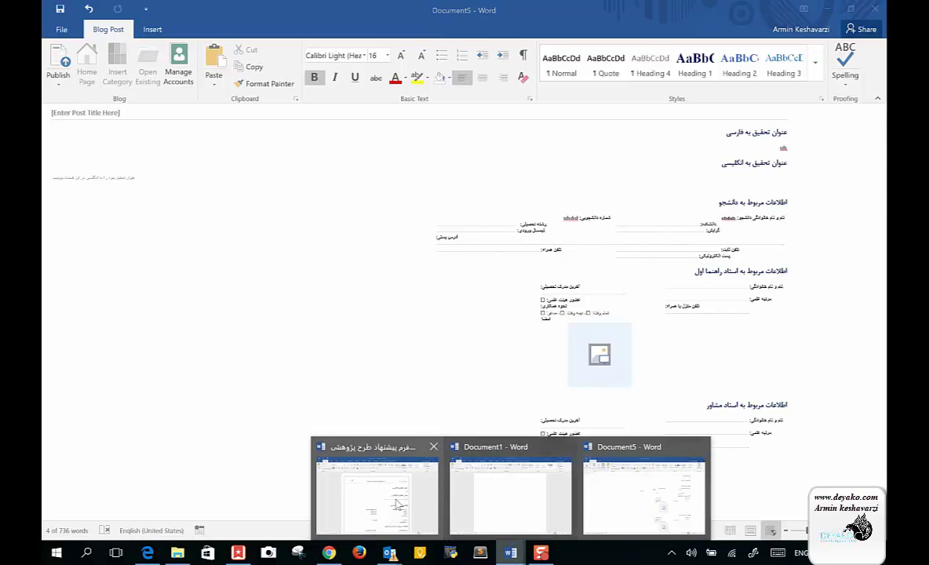
click(396, 500)
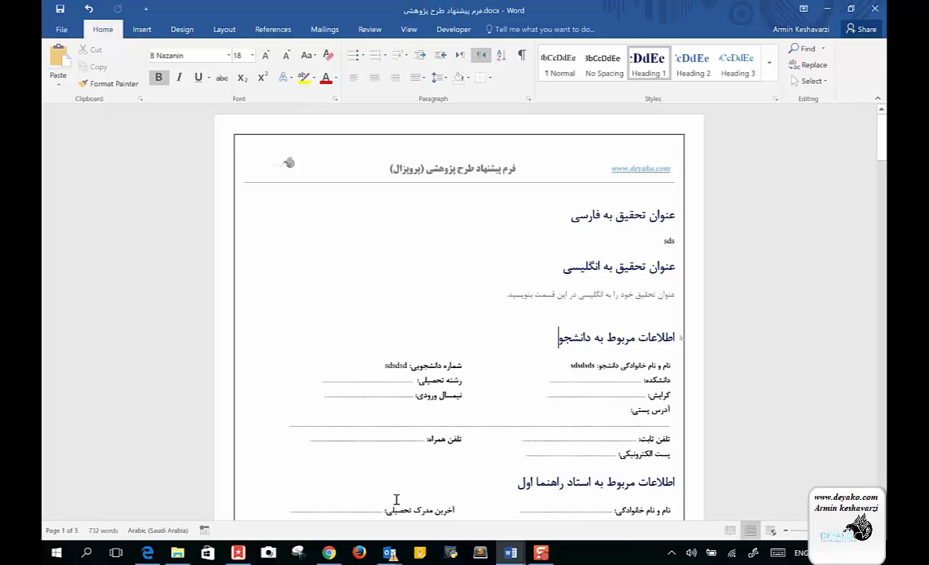